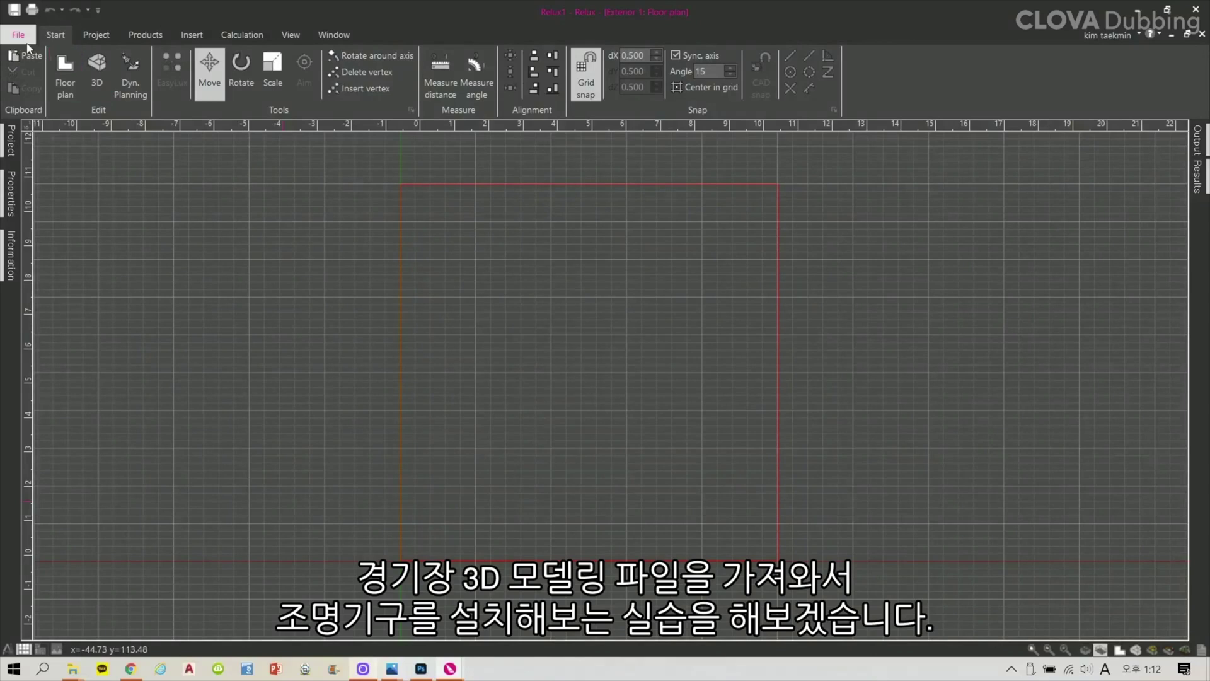
# Import the 3D Studio file "02 경기장 실습 모델링" from the "03 건축조명 실습" folder with a scaling factor of 1000 units/m
pyautogui.click(25, 35)
pyautogui.scroll(-2, 153, 145)
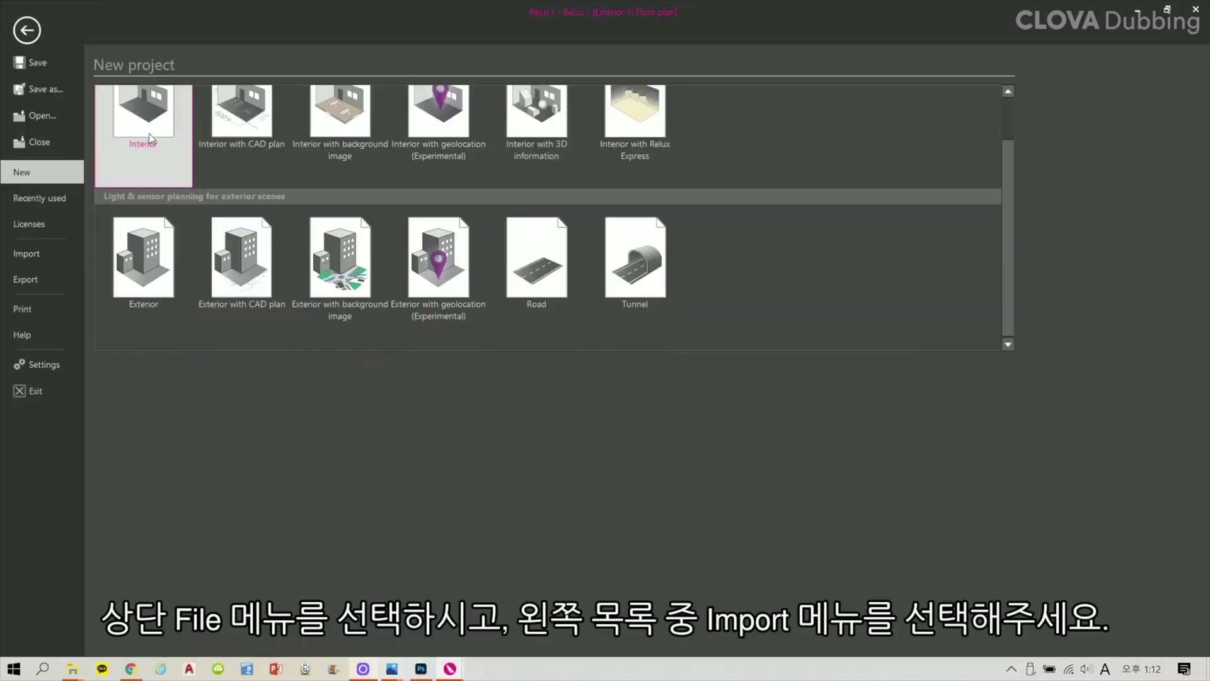
pyautogui.click(31, 259)
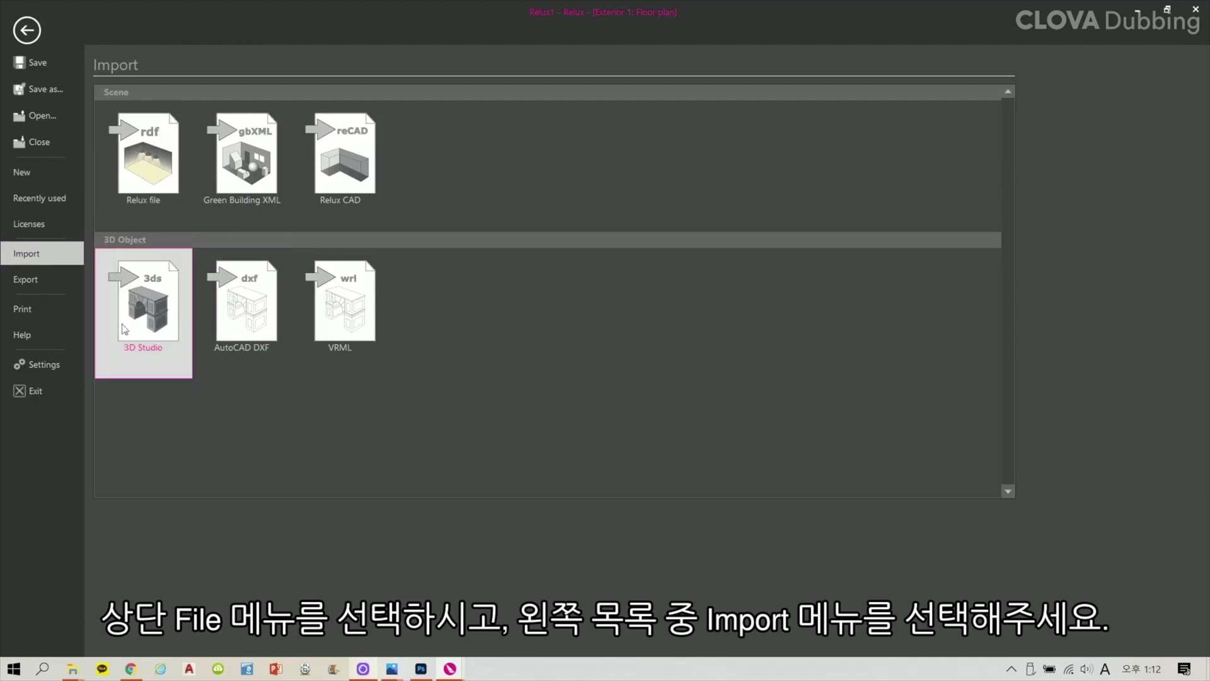
pyautogui.click(137, 298)
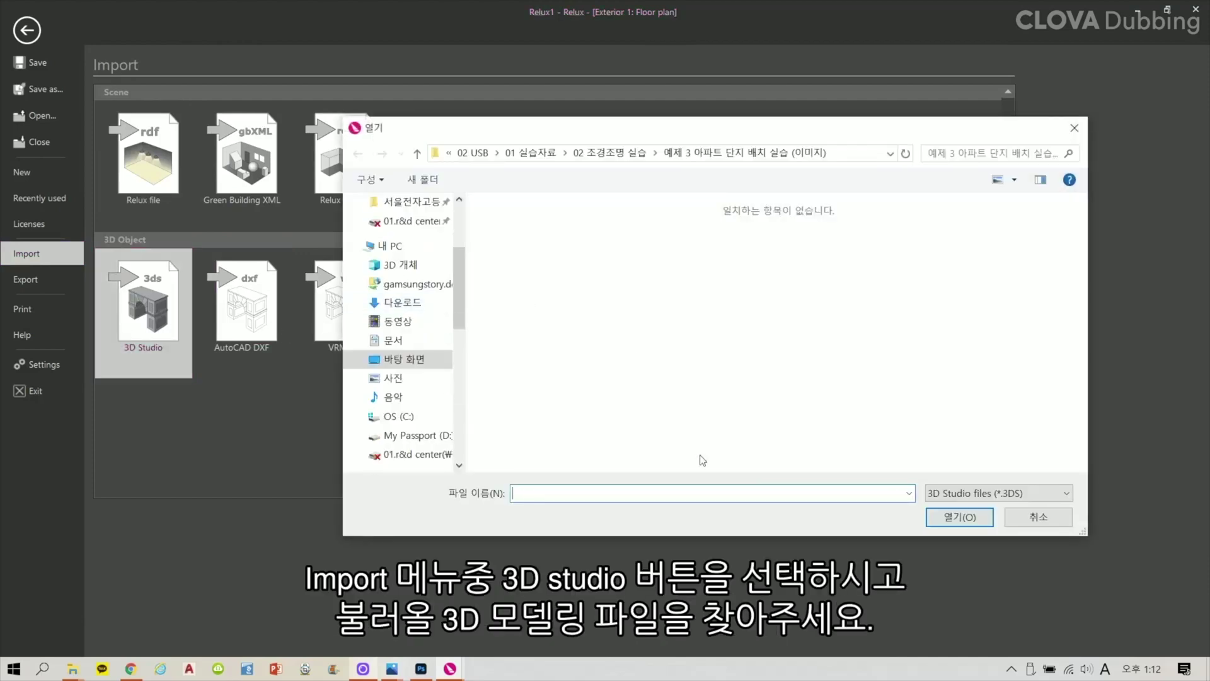
pyautogui.click(598, 154)
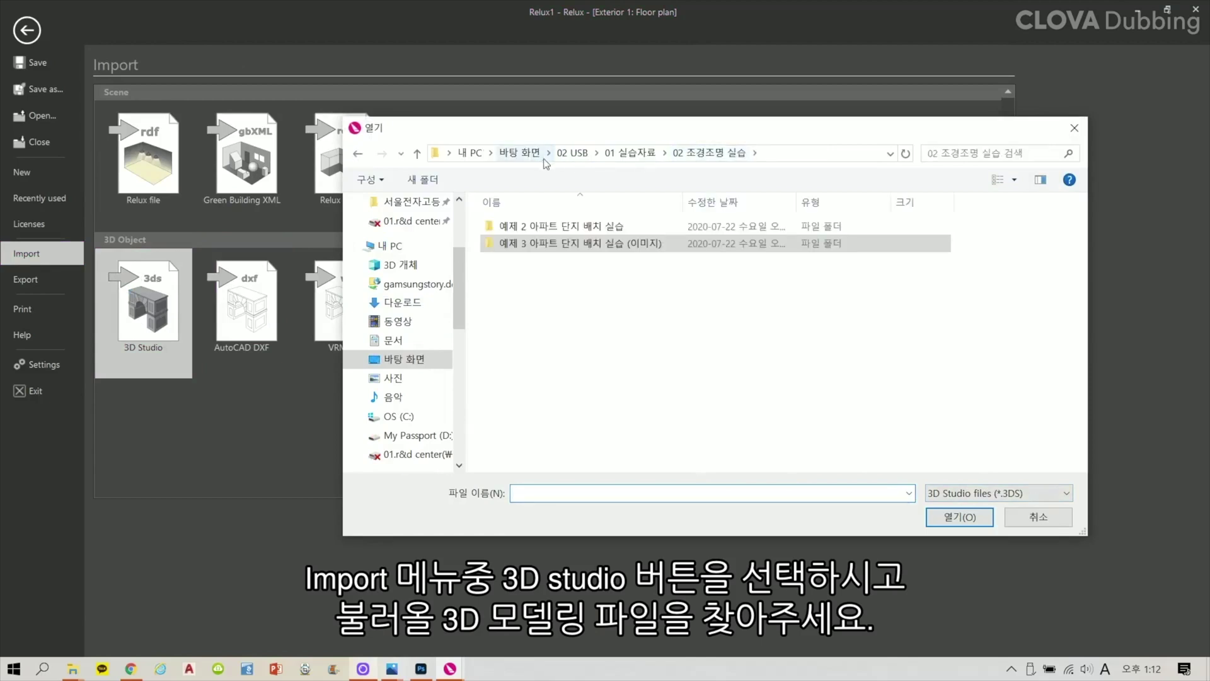
pyautogui.click(629, 153)
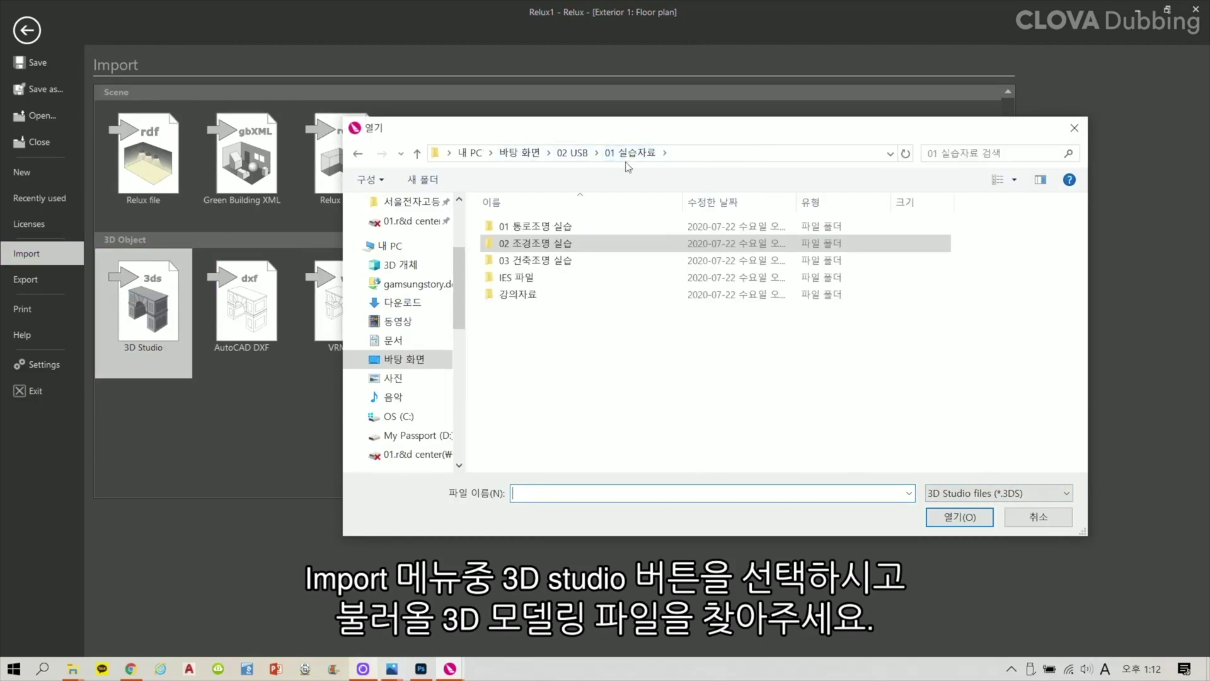
pyautogui.doubleClick(532, 261)
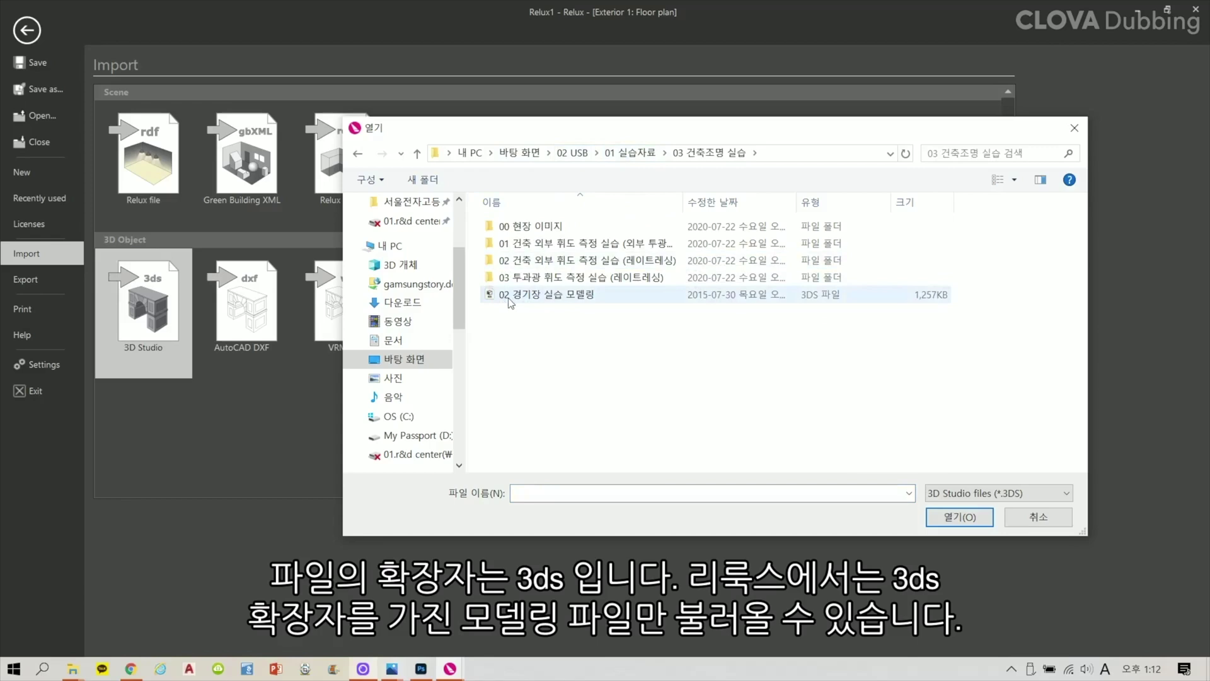
pyautogui.click(551, 300)
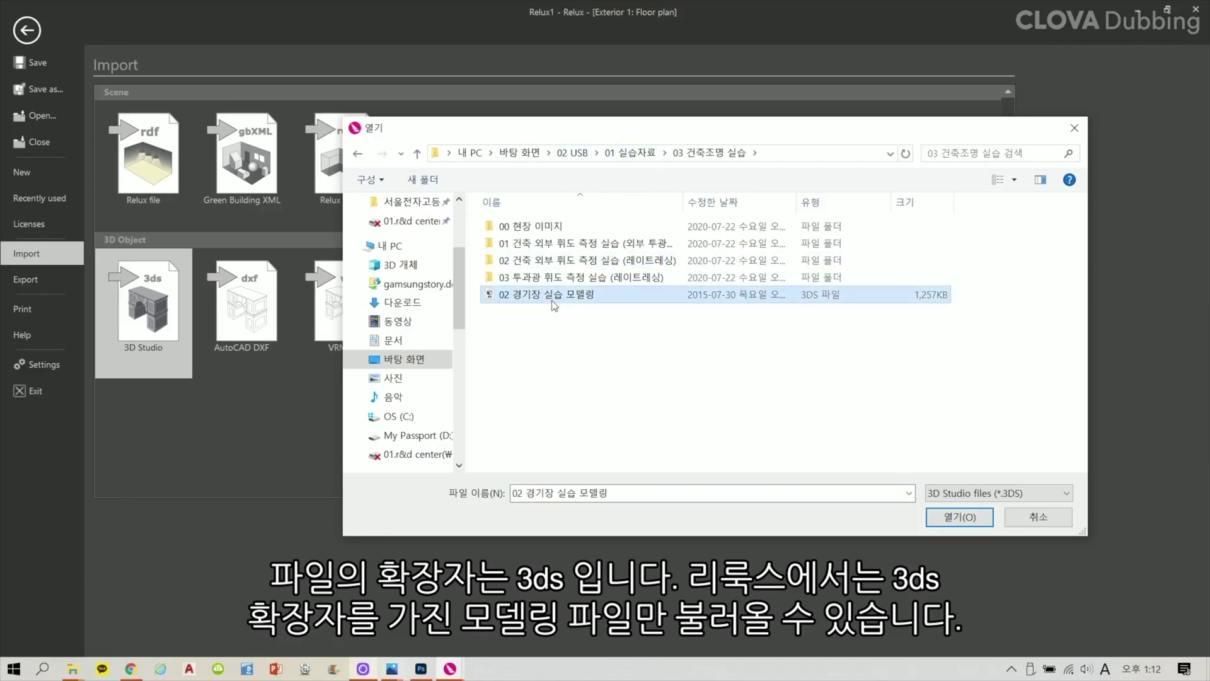
pyautogui.doubleClick(551, 300)
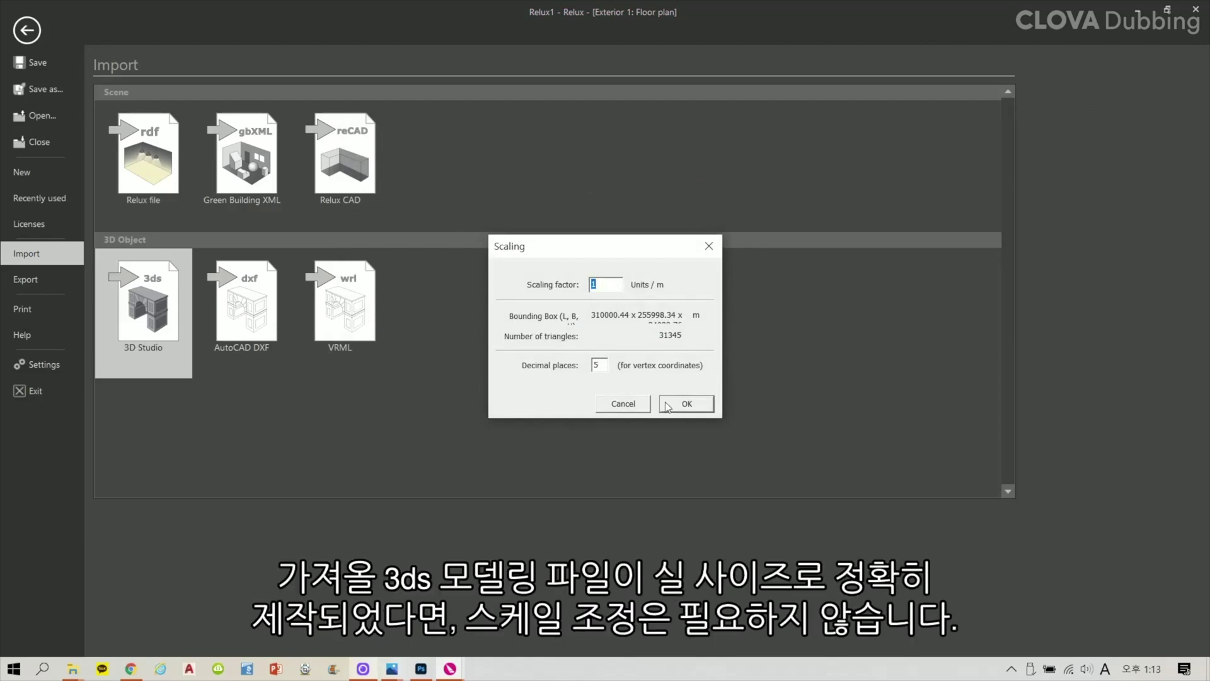
pyautogui.write('1000')
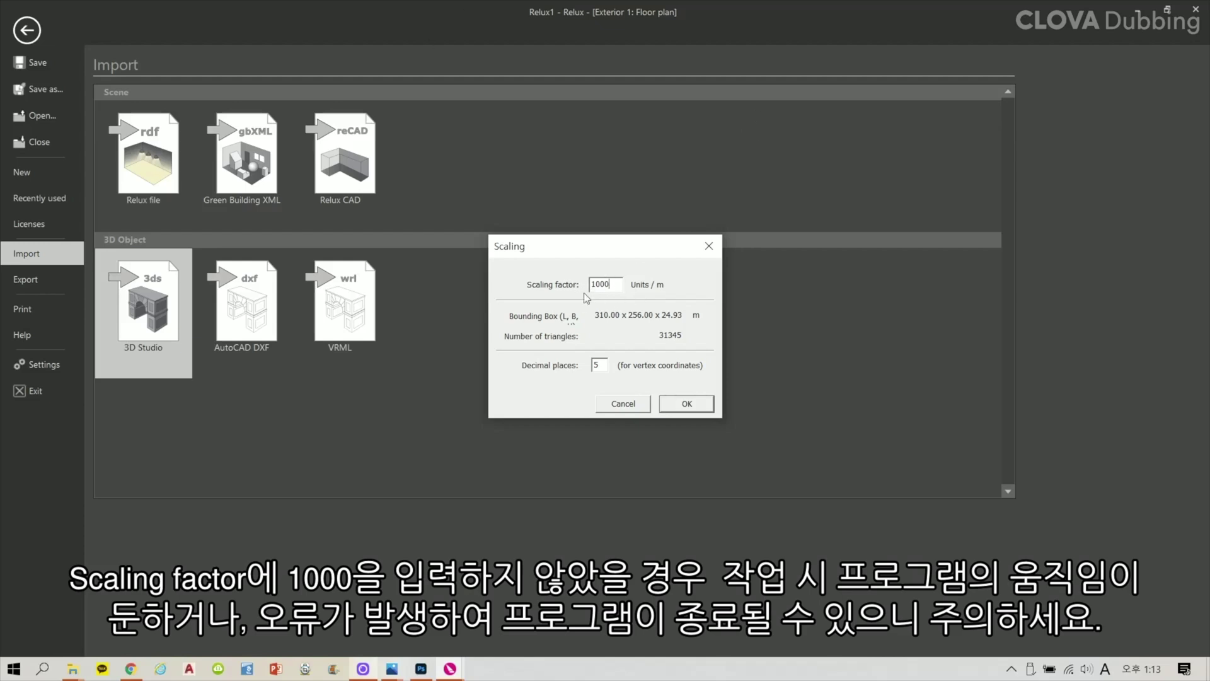
pyautogui.click(691, 405)
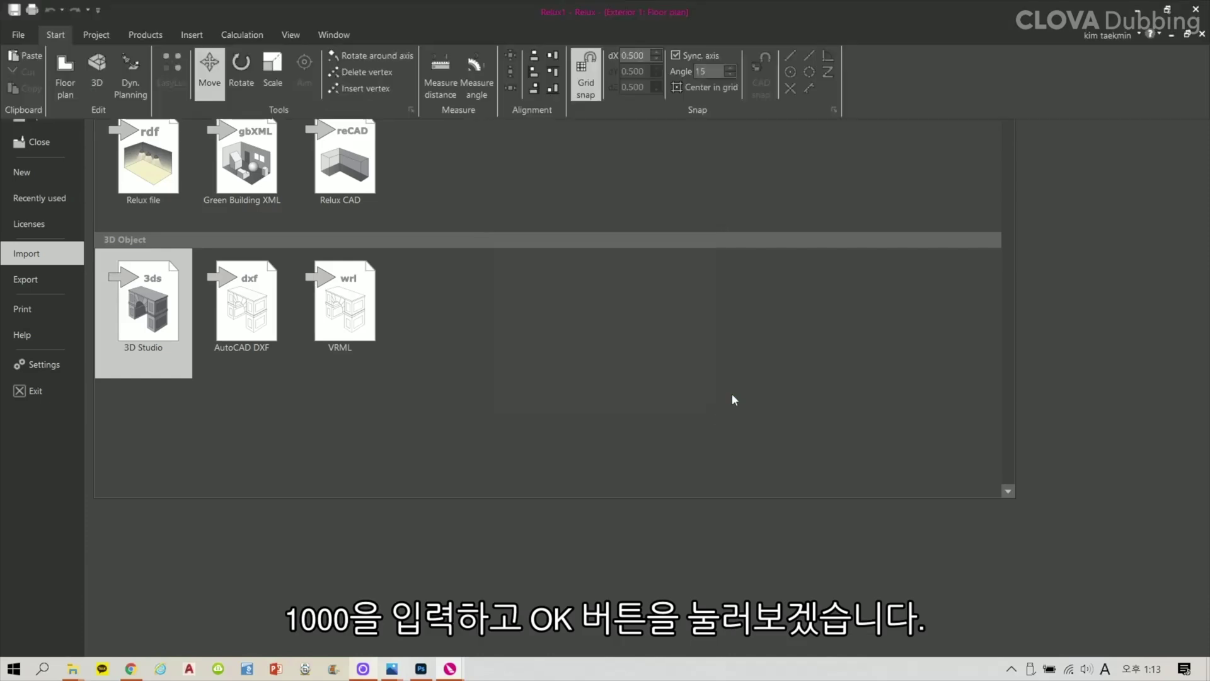
# Move the imported stadium model so it is centred on the red calculation area, at about X 48.5 m, Y 47 m
pyautogui.scroll(-7, 728, 391)
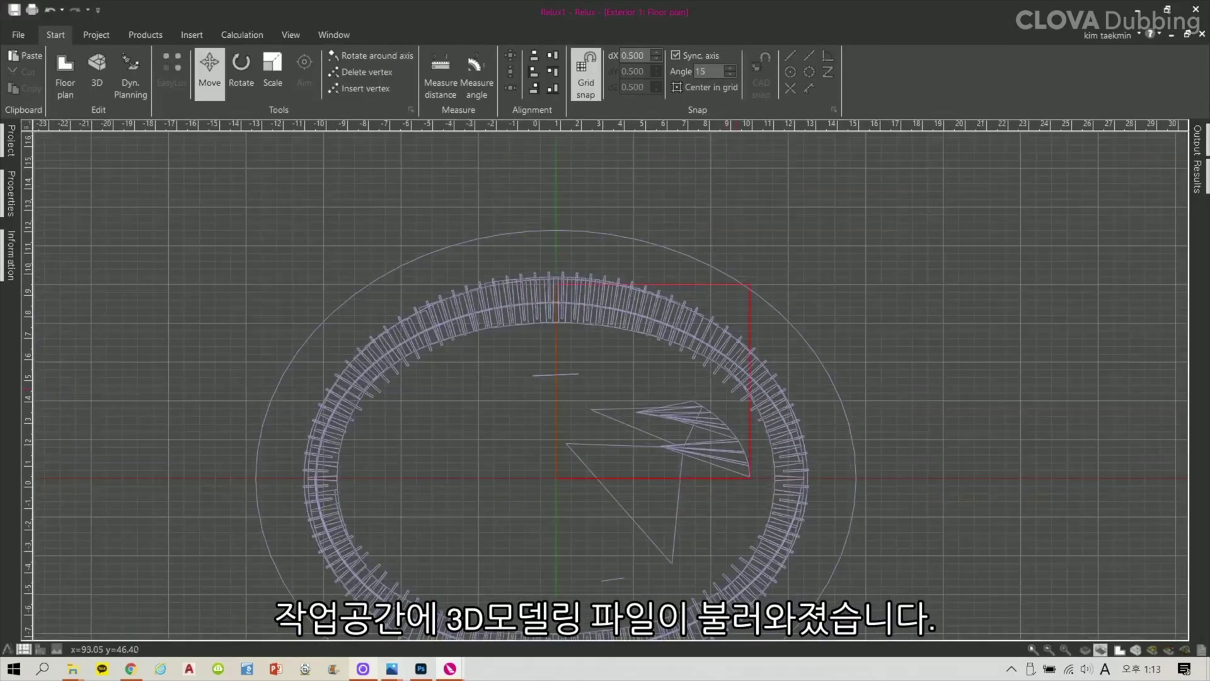
pyautogui.scroll(-4, 657, 418)
pyautogui.scroll(-4, 657, 417)
pyautogui.click(726, 558)
pyautogui.scroll(1, 744, 567)
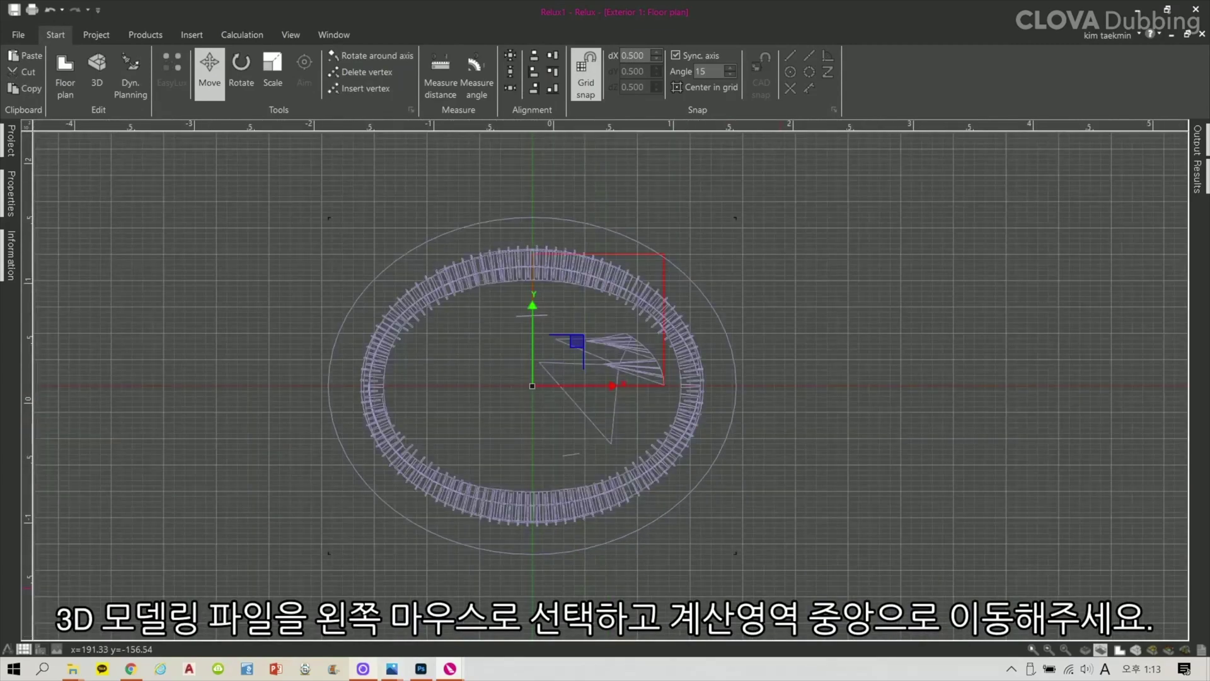
pyautogui.moveTo(580, 340); pyautogui.dragTo(640, 279)
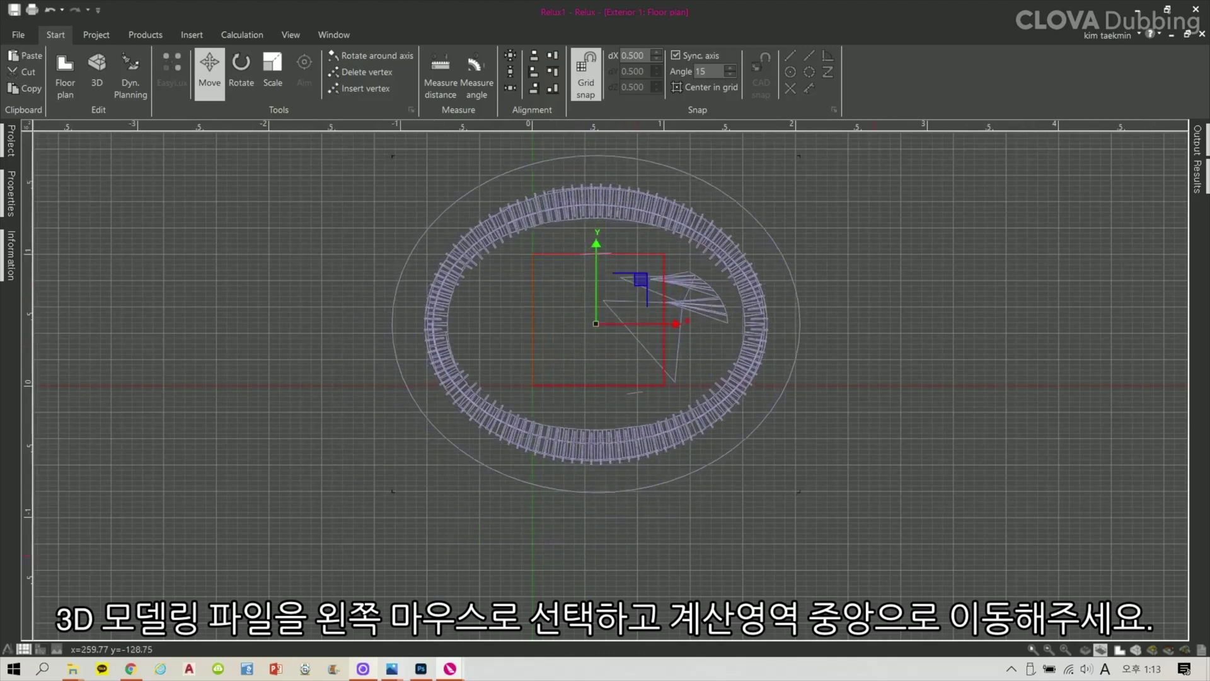
# Switch to the 3D view and make the stadium model's faces Double sided in its properties
pyautogui.press('F3')
pyautogui.moveTo(694, 505); pyautogui.dragTo(643, 441, button='middle')
pyautogui.moveTo(643, 441); pyautogui.dragTo(700, 432)
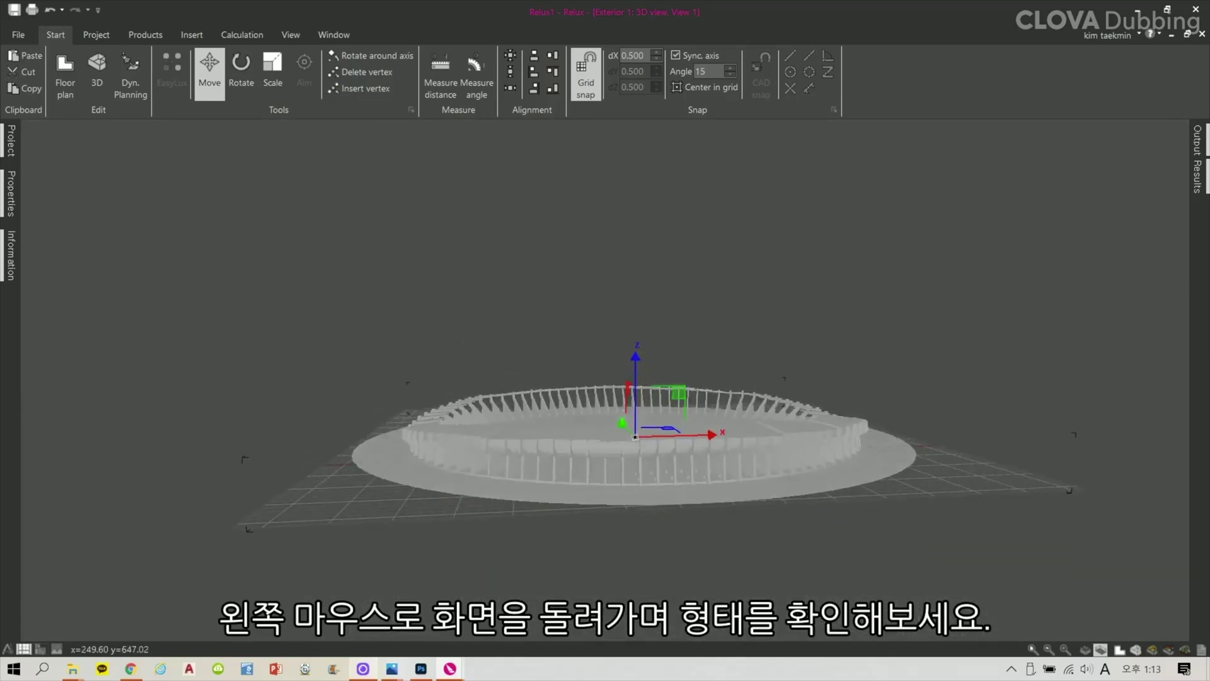
pyautogui.scroll(5, 655, 404)
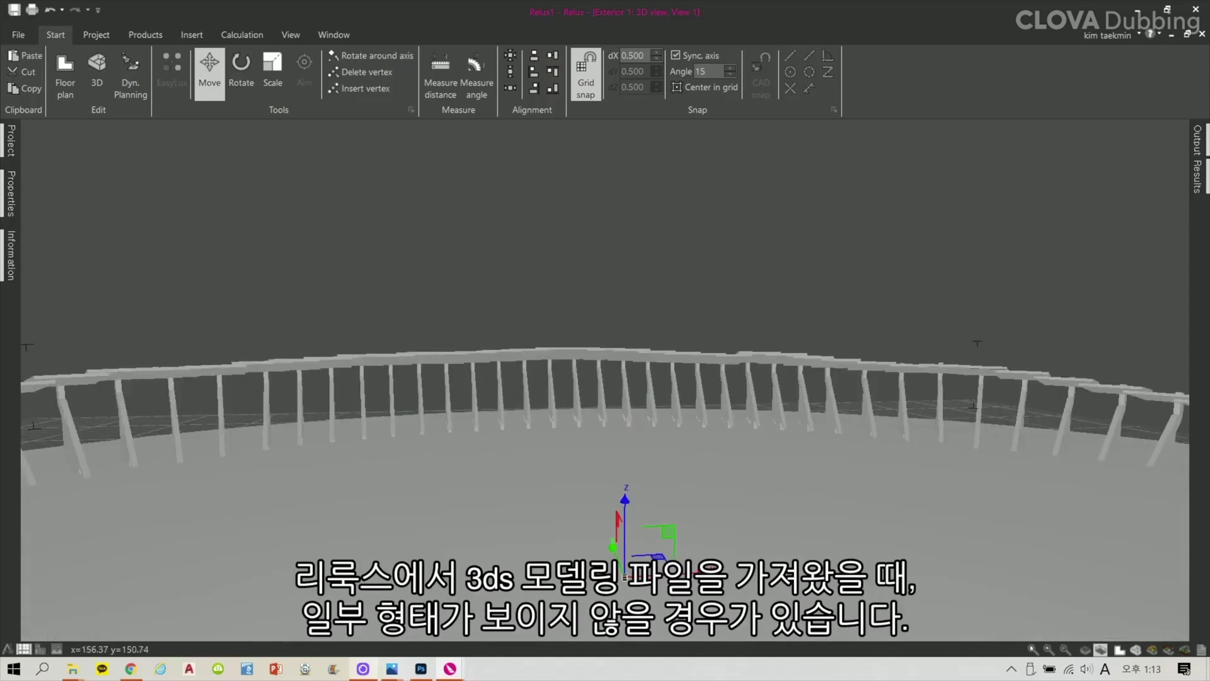
pyautogui.moveTo(668, 441); pyautogui.dragTo(668, 489)
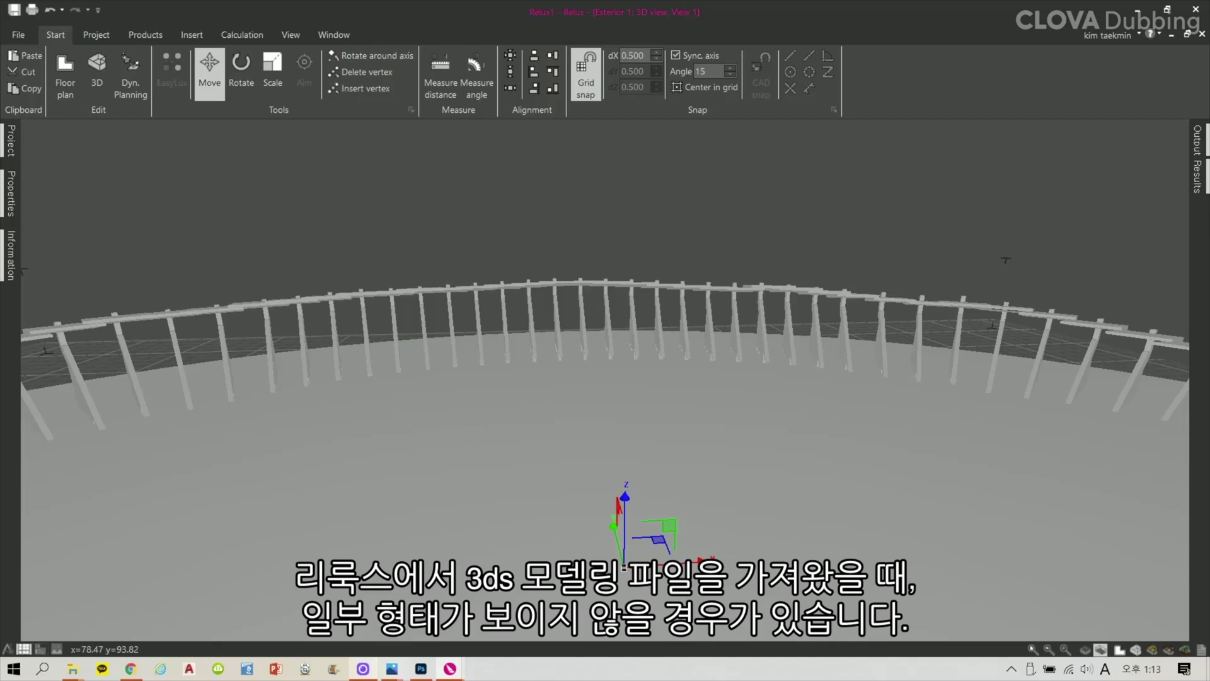
pyautogui.doubleClick(819, 378)
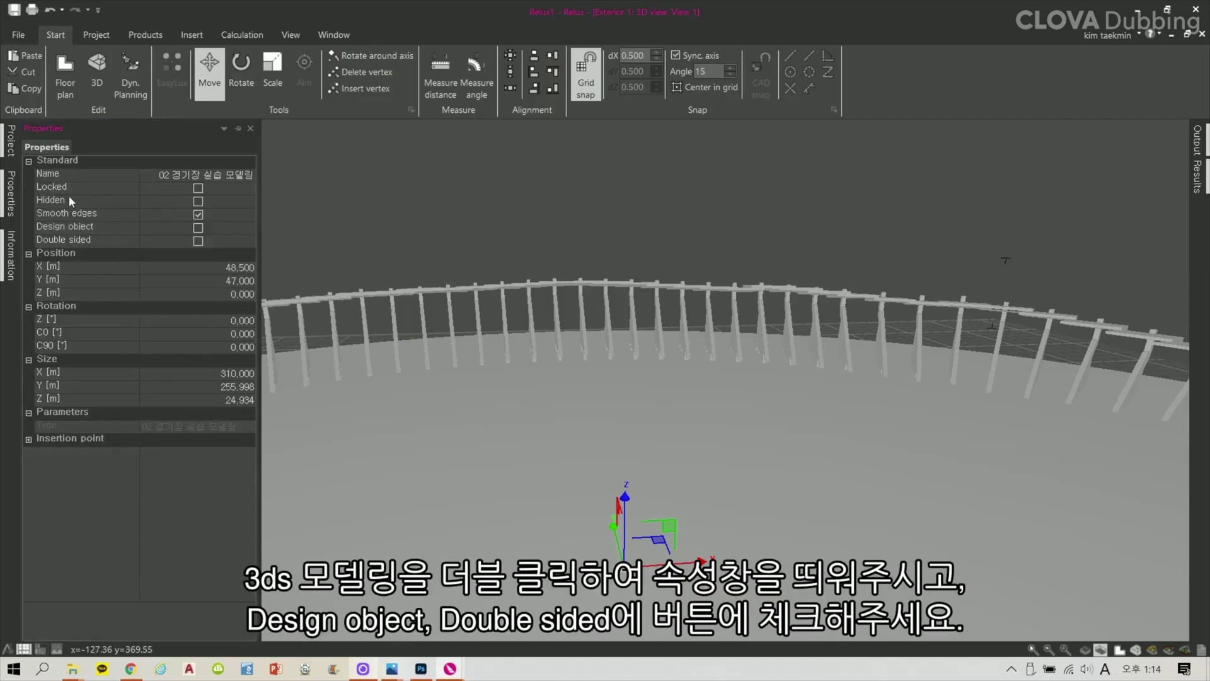
pyautogui.click(197, 229)
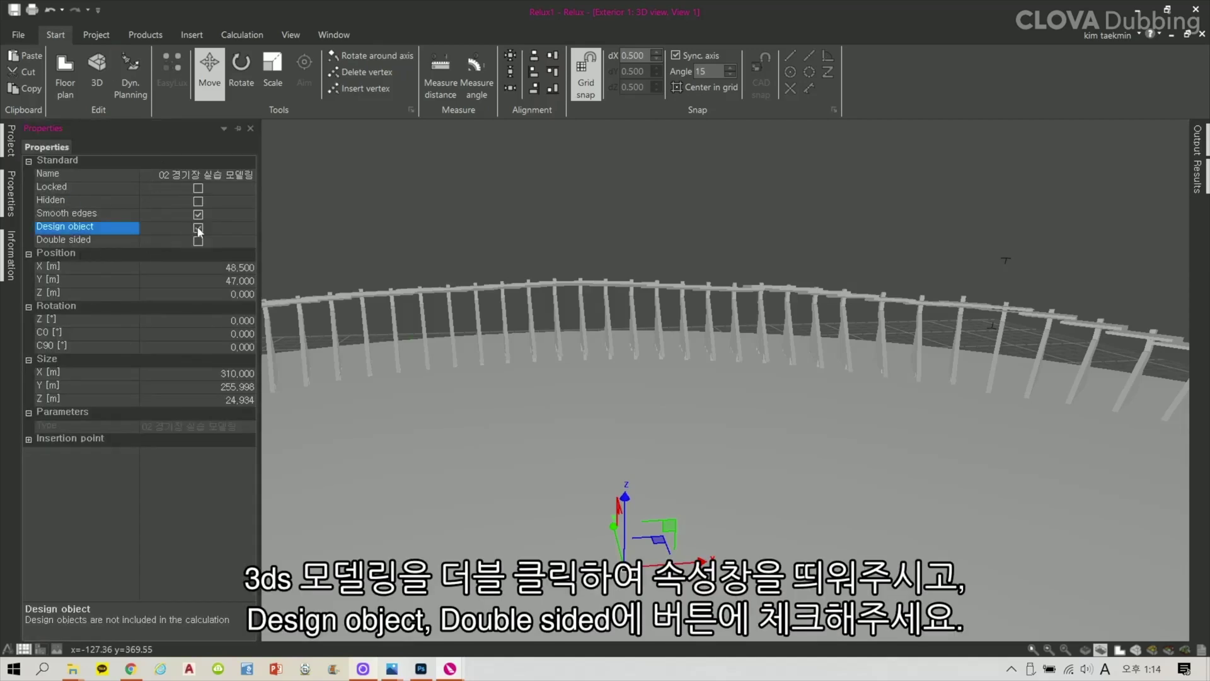
pyautogui.click(197, 242)
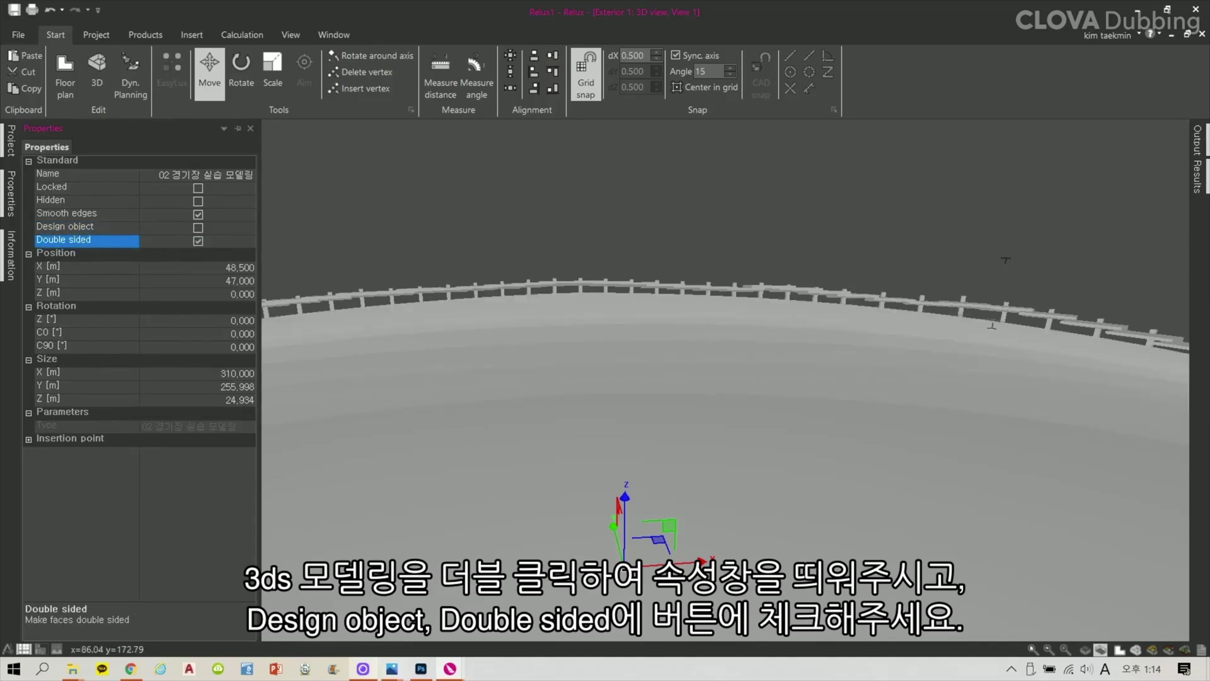
# Toggle the stadium model's Double sided option off and on again to compare how its faces display
pyautogui.click(198, 241)
pyautogui.click(198, 240)
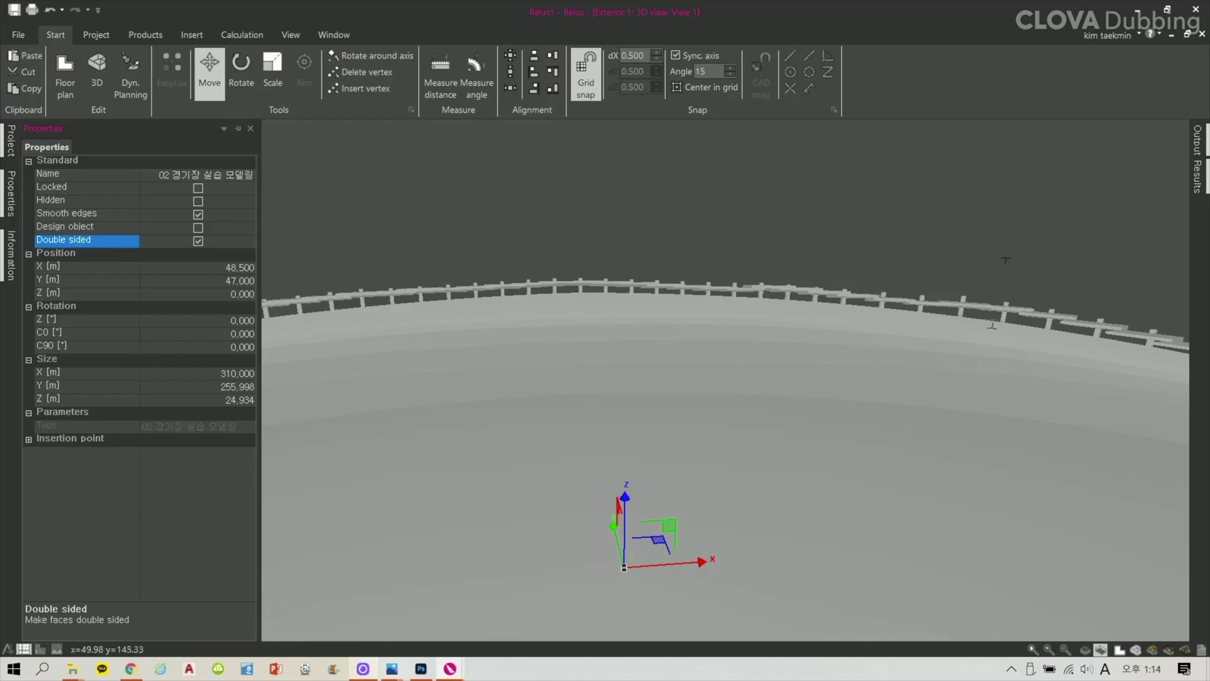
pyautogui.click(198, 241)
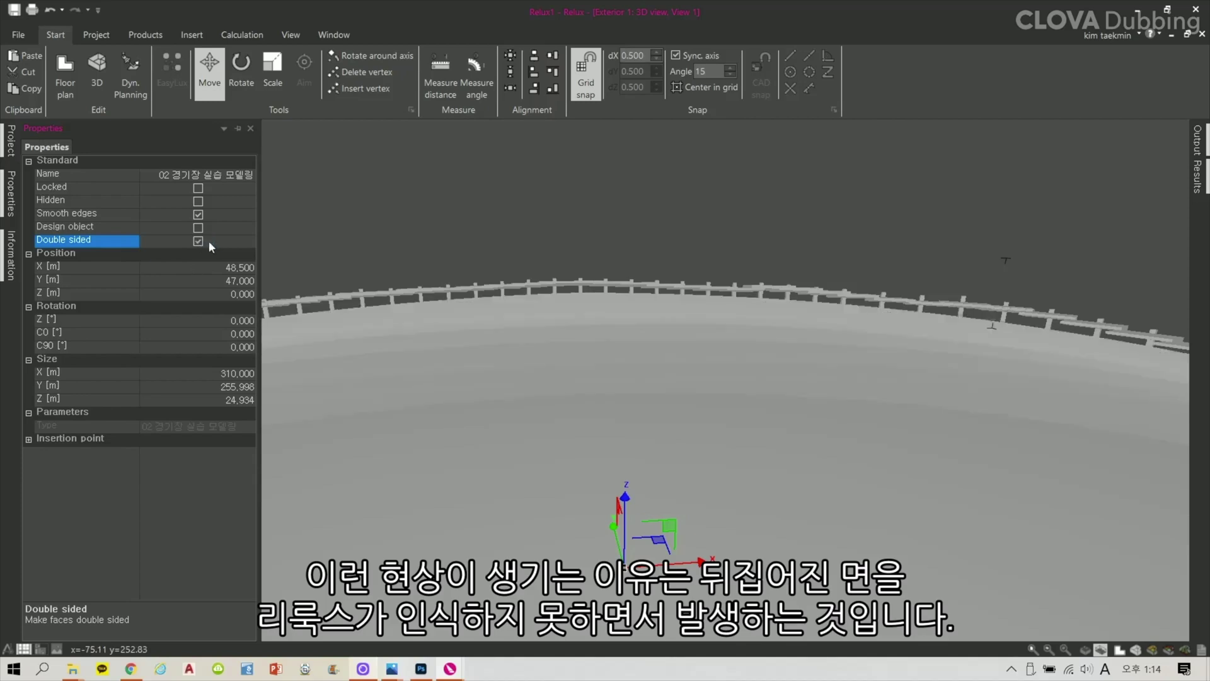
# Set the stadium model as a Design object and Locked, and check its lock in the project's object list
pyautogui.scroll(-4, 646, 386)
pyautogui.moveTo(649, 375); pyautogui.dragTo(583, 469, button='middle')
pyautogui.moveTo(7, 193)
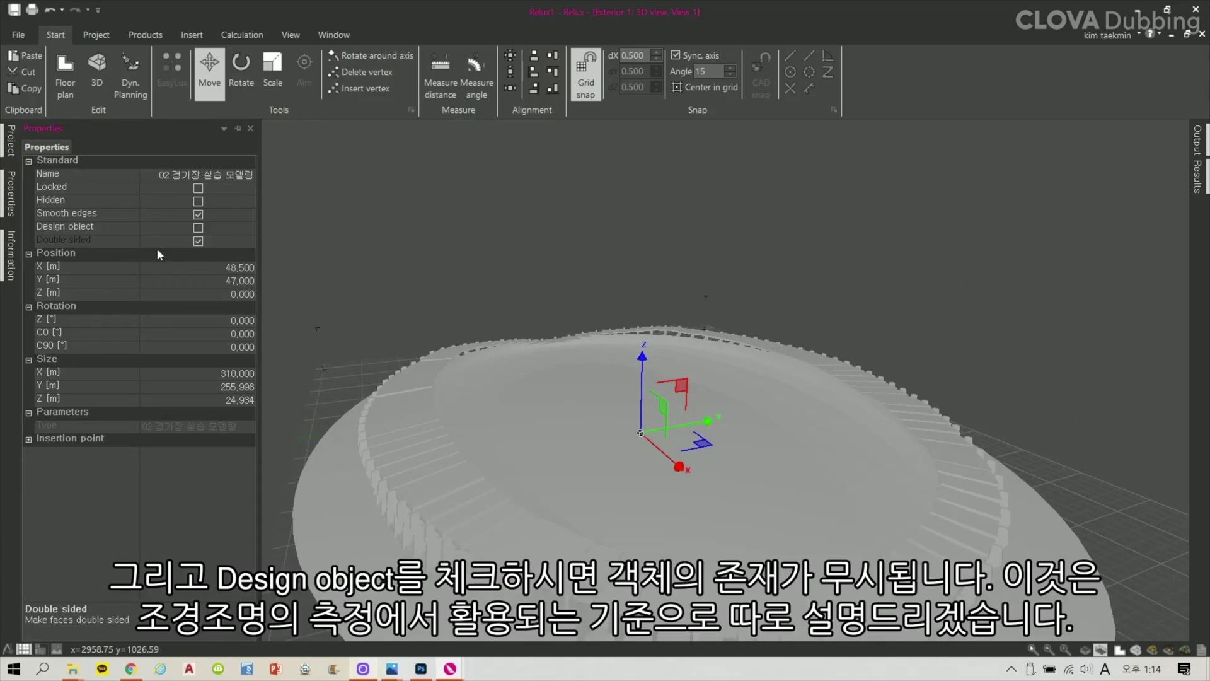
pyautogui.click(198, 227)
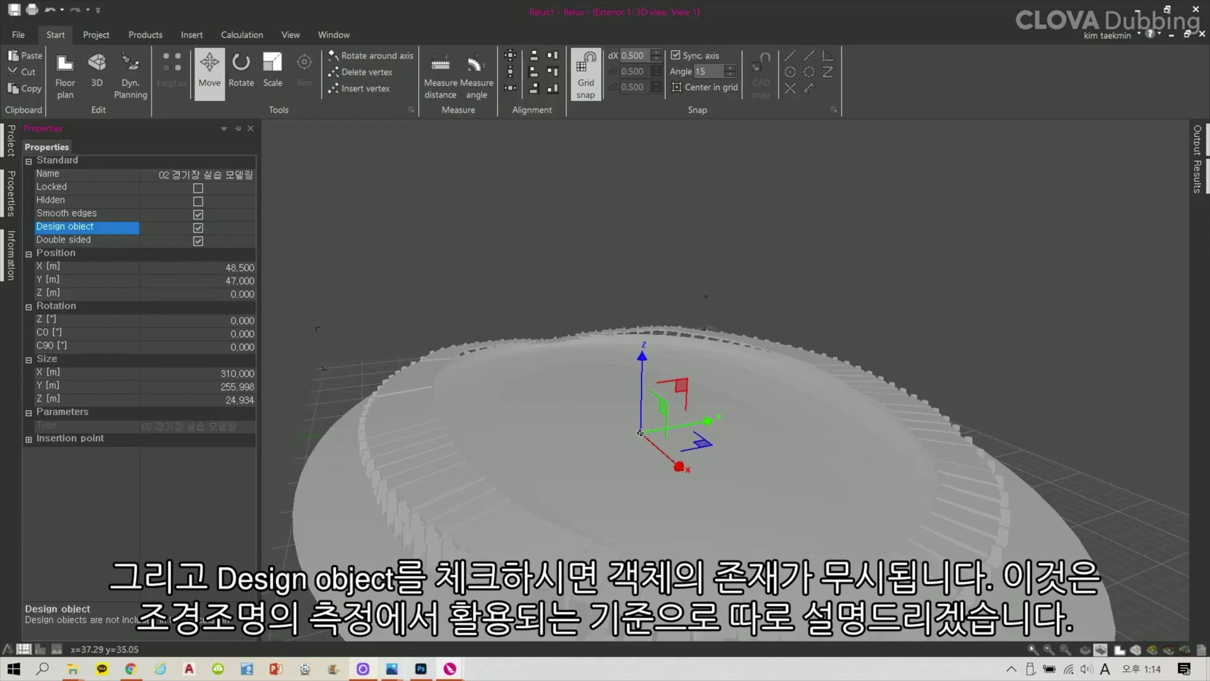
pyautogui.click(198, 188)
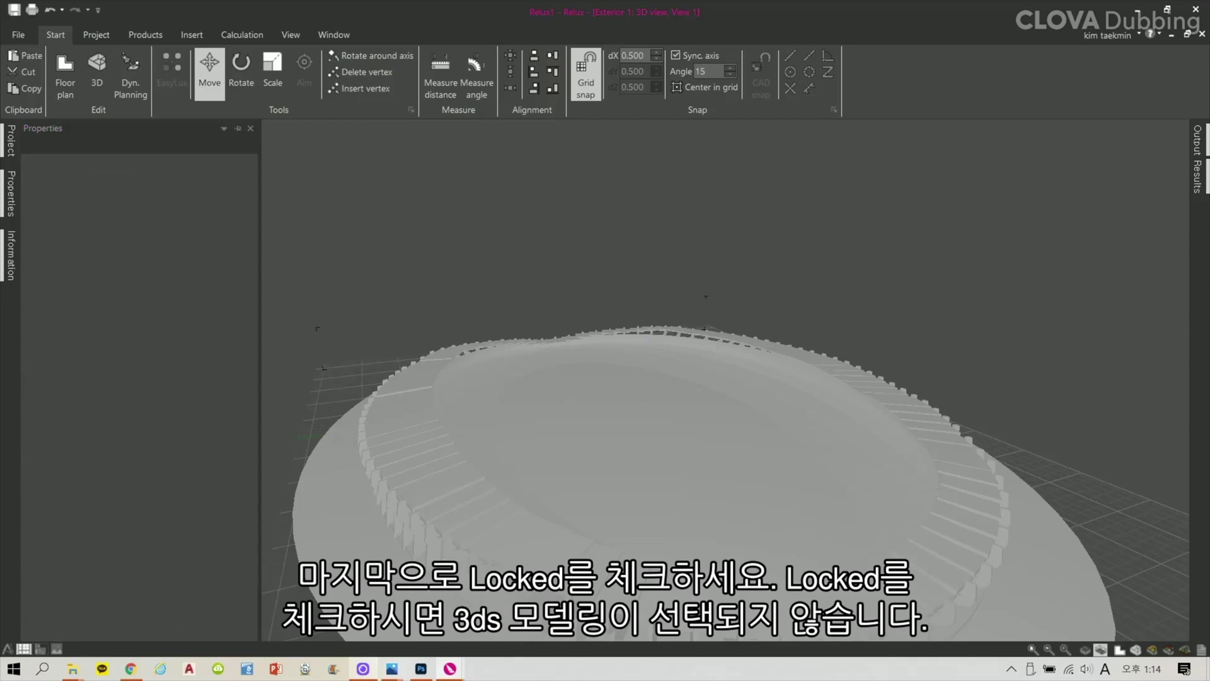
pyautogui.press('Escape')
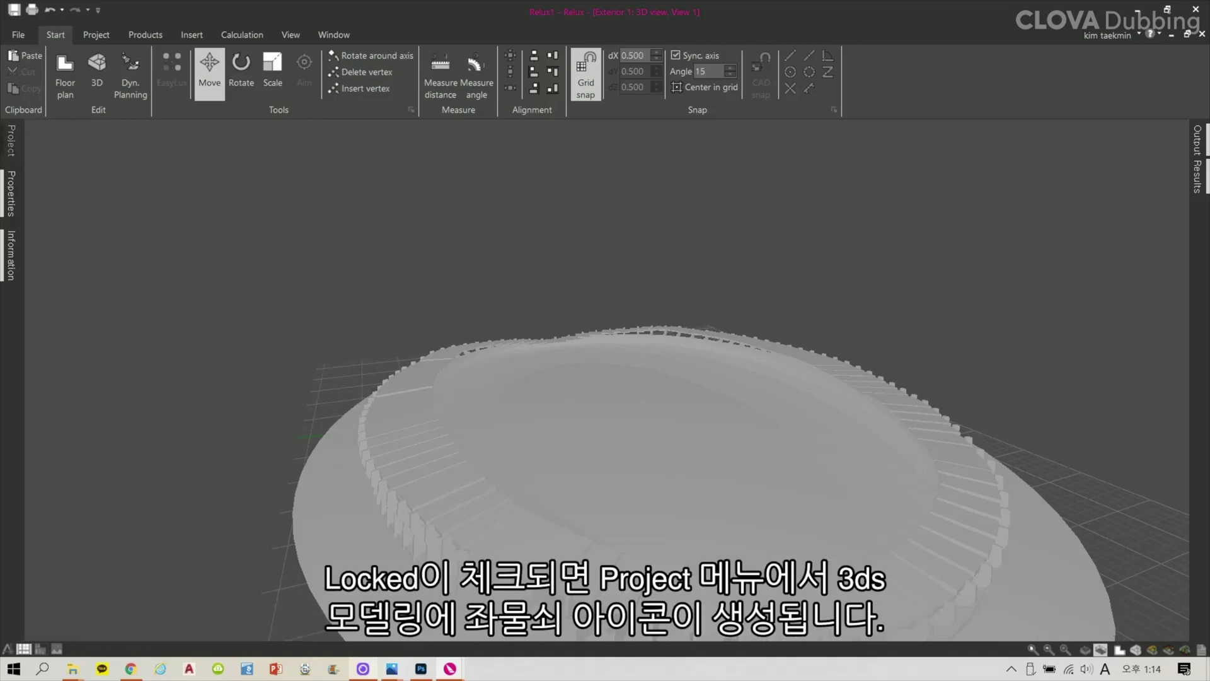
pyautogui.click(9, 147)
pyautogui.click(26, 203)
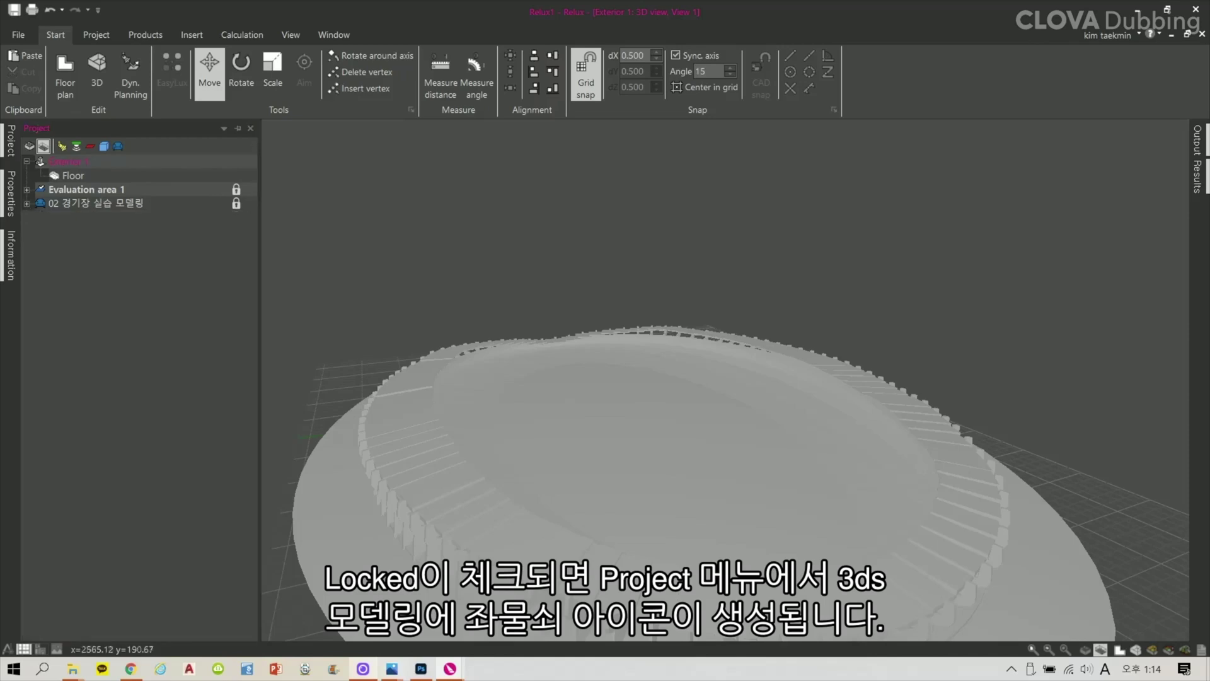
# Switch to the floor plan and select the red square calculation area inside the stadium model
pyautogui.scroll(-4, 653, 441)
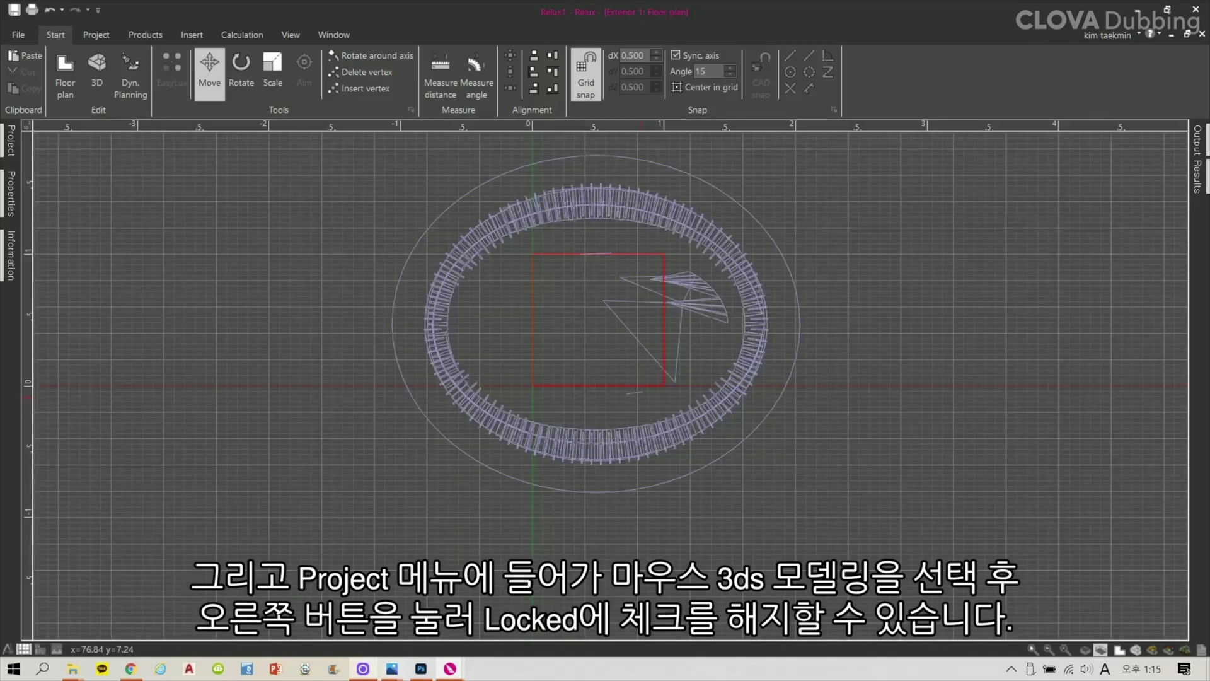
pyautogui.scroll(2, 629, 348)
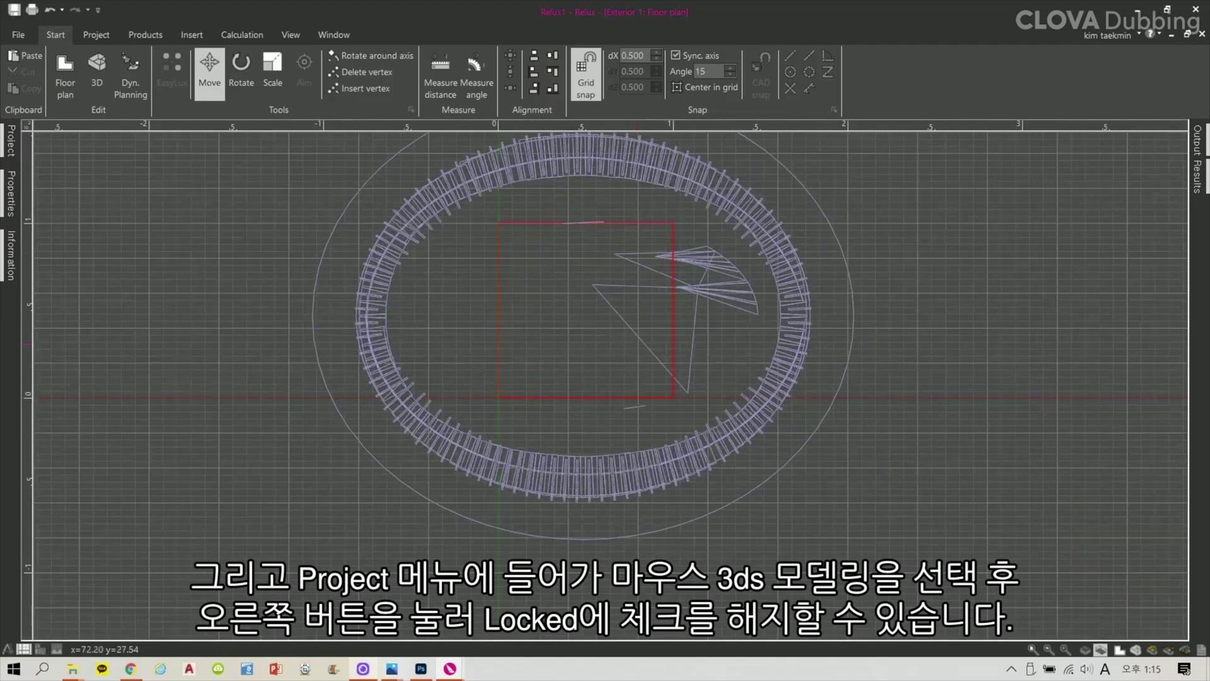
pyautogui.moveTo(658, 335); pyautogui.dragTo(705, 388, button='middle')
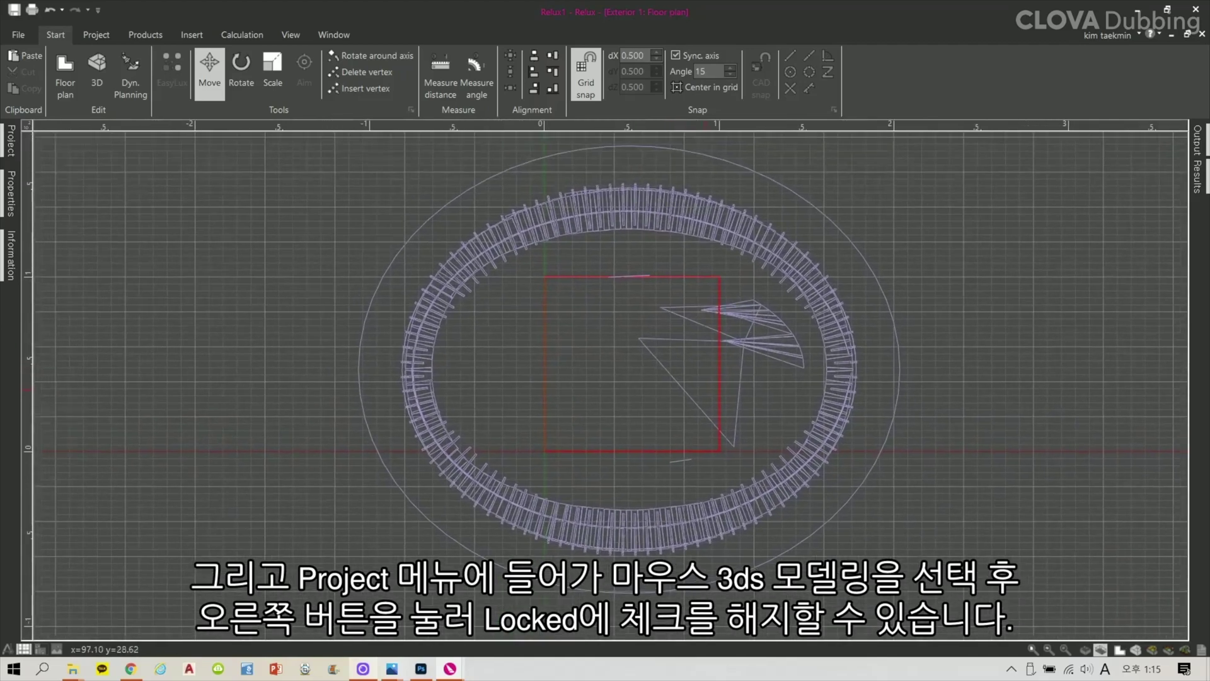
pyautogui.scroll(-1, 622, 336)
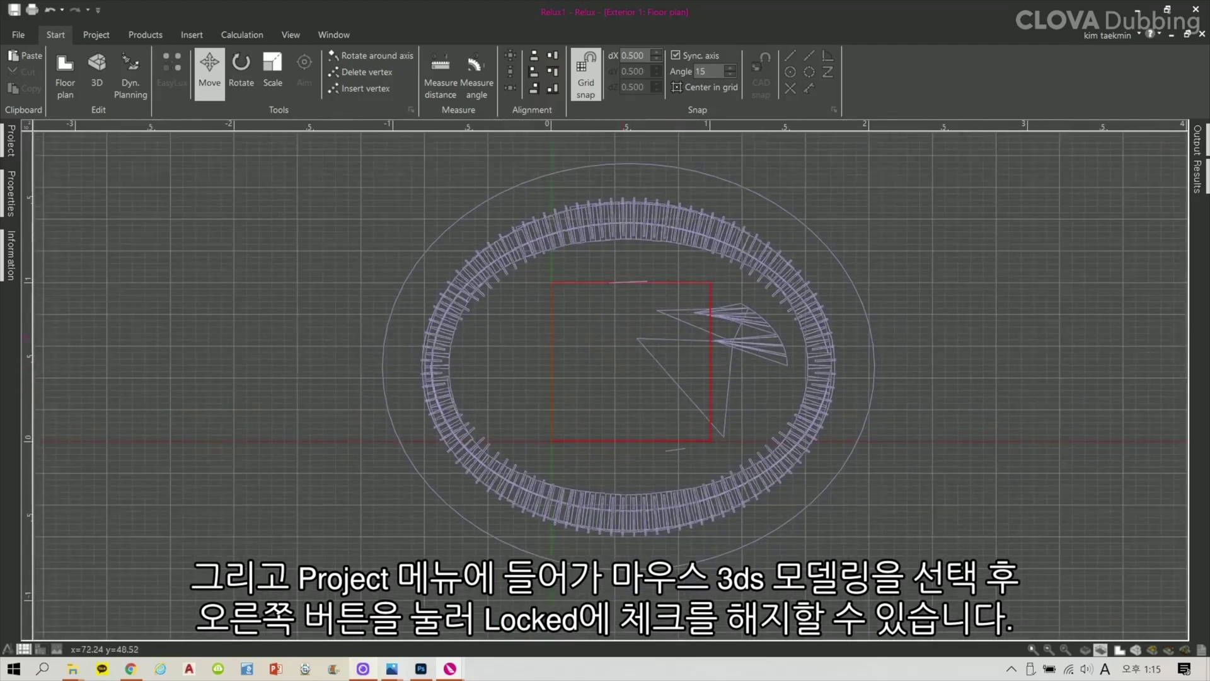
pyautogui.moveTo(666, 364); pyautogui.dragTo(611, 414, button='middle')
pyautogui.click(496, 405)
pyautogui.click(617, 343)
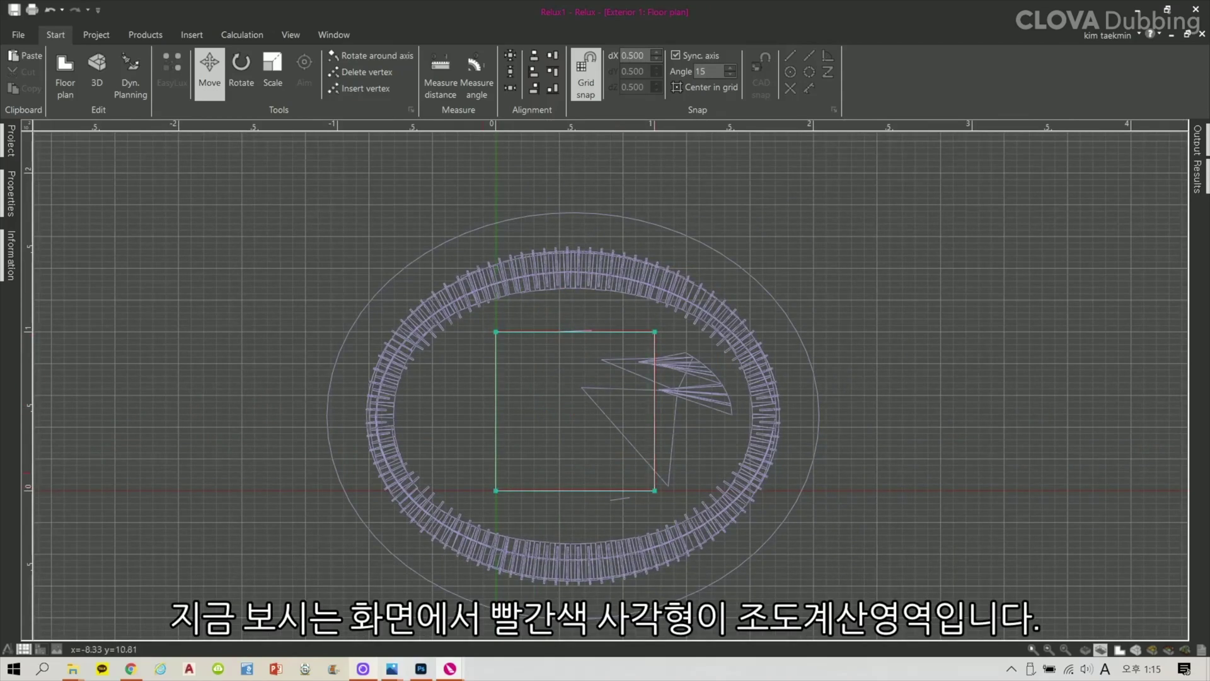
pyautogui.scroll(1, 553, 508)
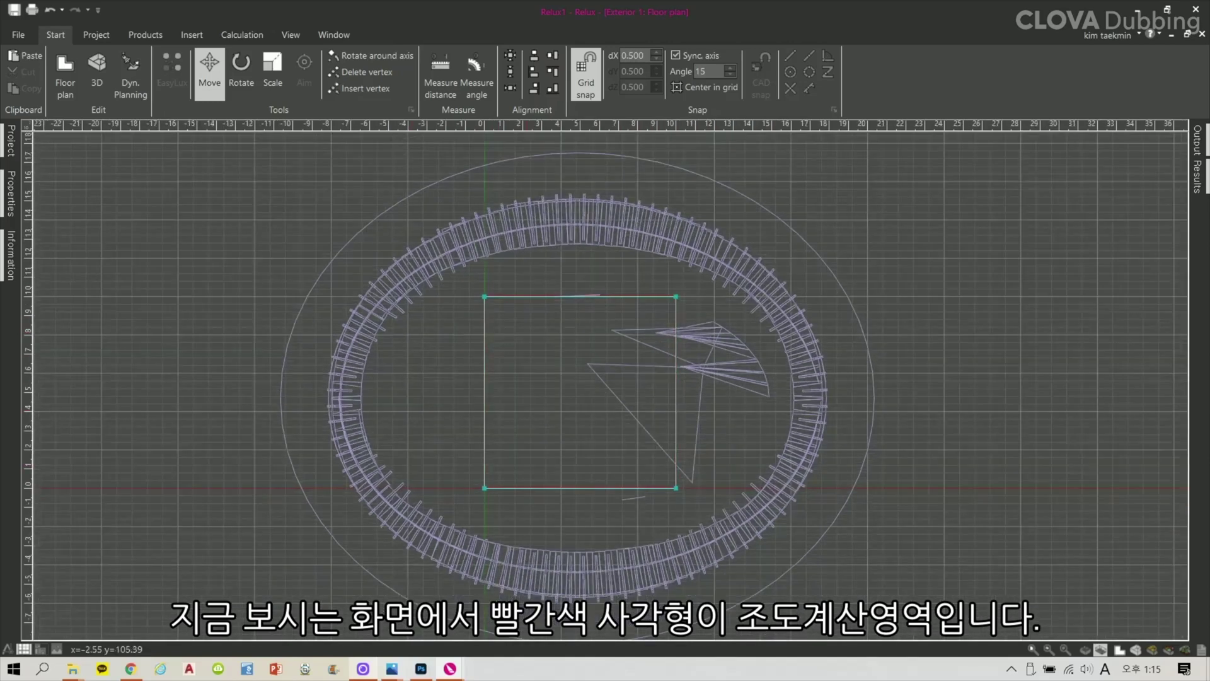
pyautogui.click(481, 355)
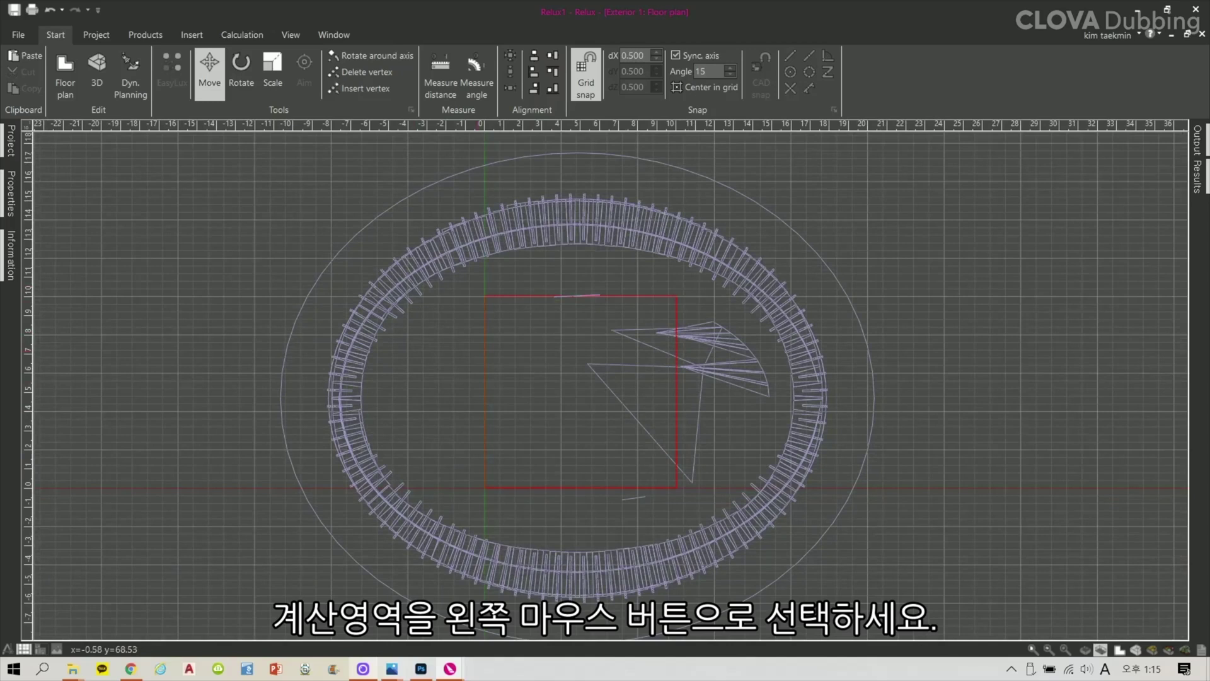
pyautogui.click(484, 352)
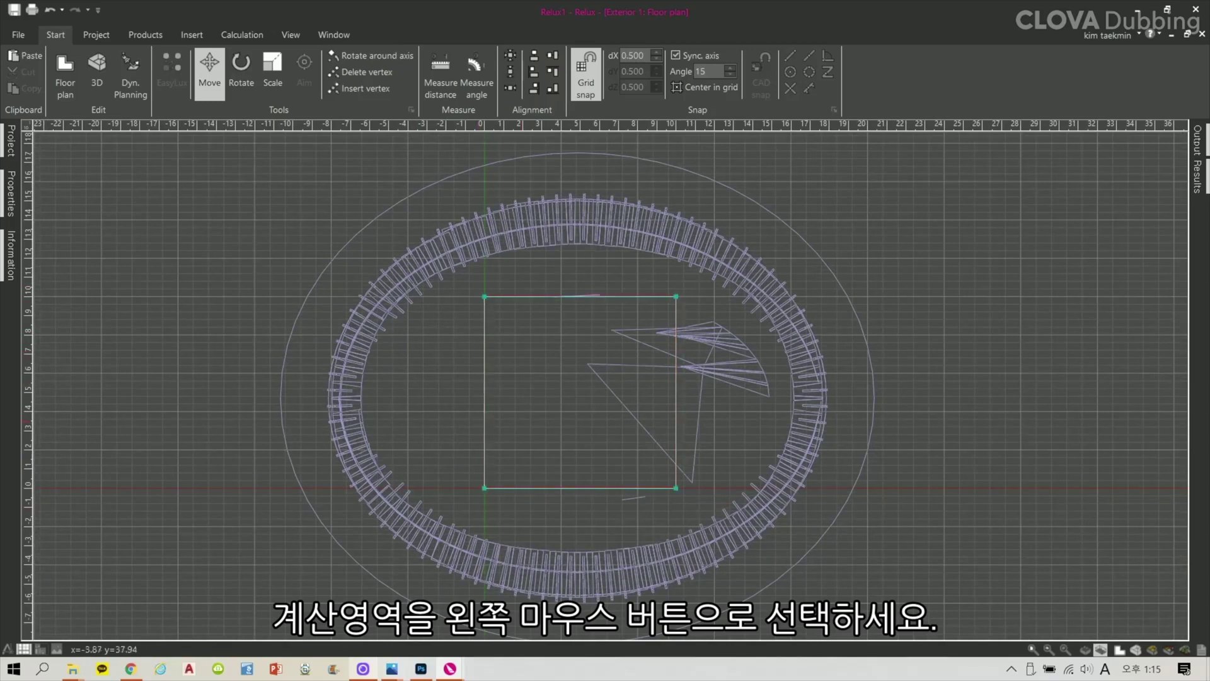
# Widen the calculation area along X beyond the stadium's outer circle, moving its side edges to about -112 m and 210 m
pyautogui.scroll(1, 493, 402)
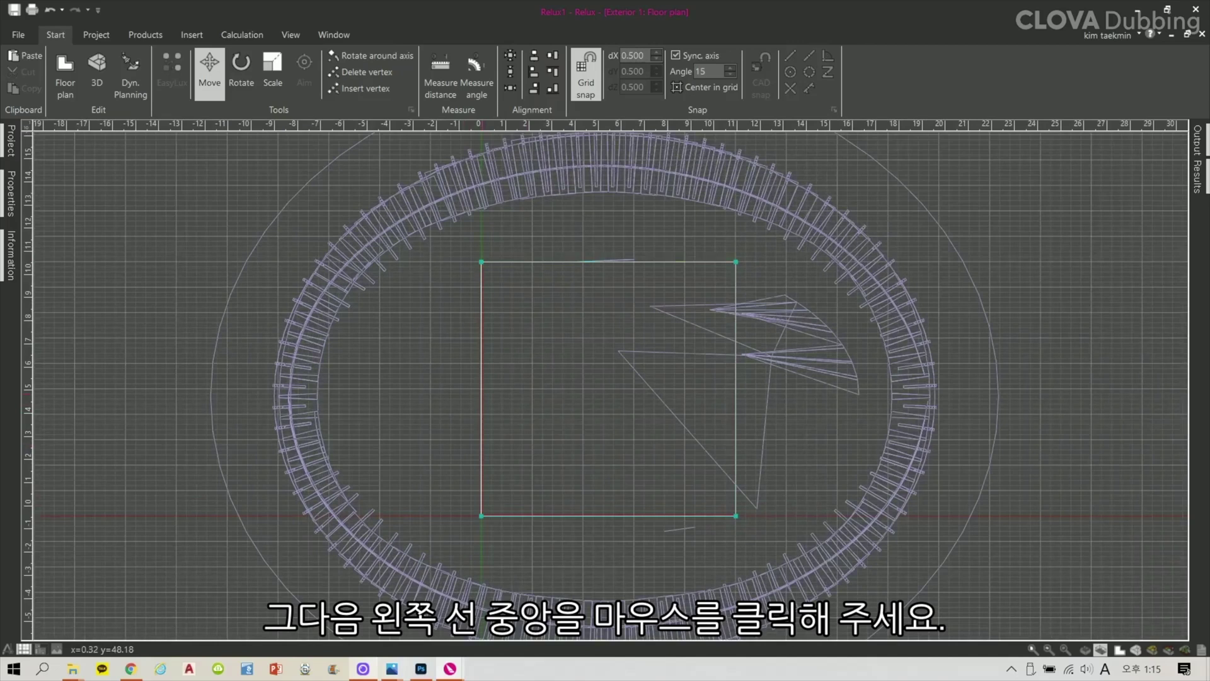
pyautogui.click(482, 389)
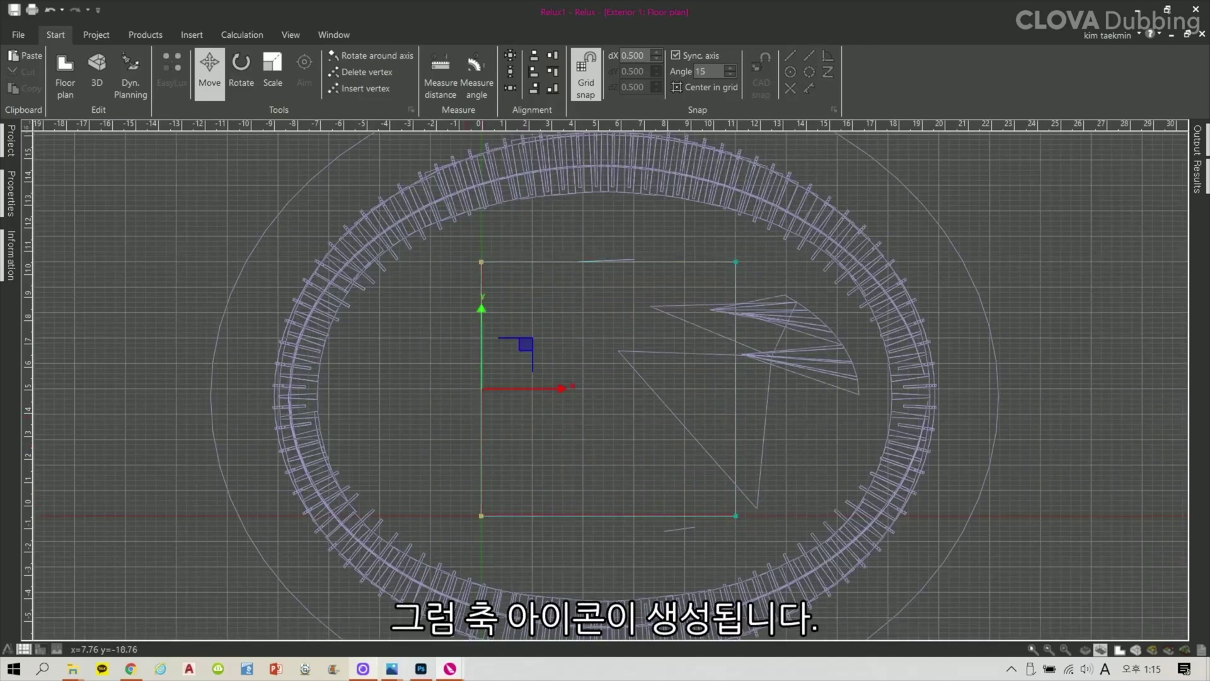
pyautogui.moveTo(572, 387); pyautogui.dragTo(288, 386)
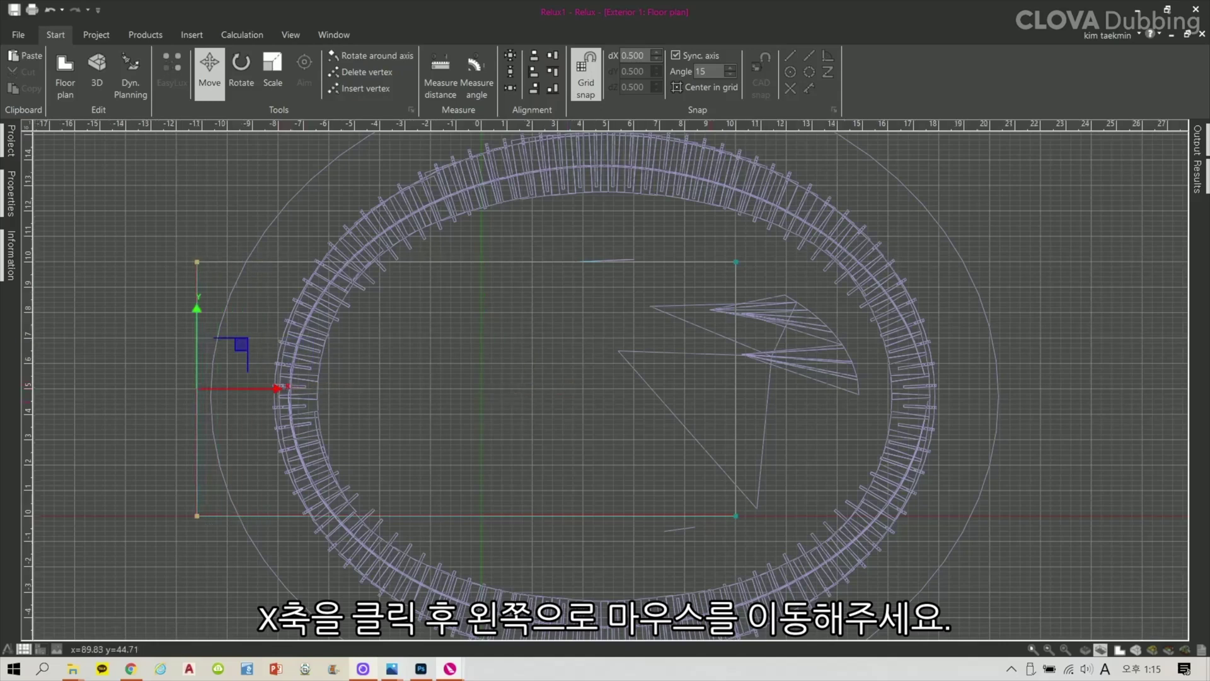
pyautogui.click(734, 401)
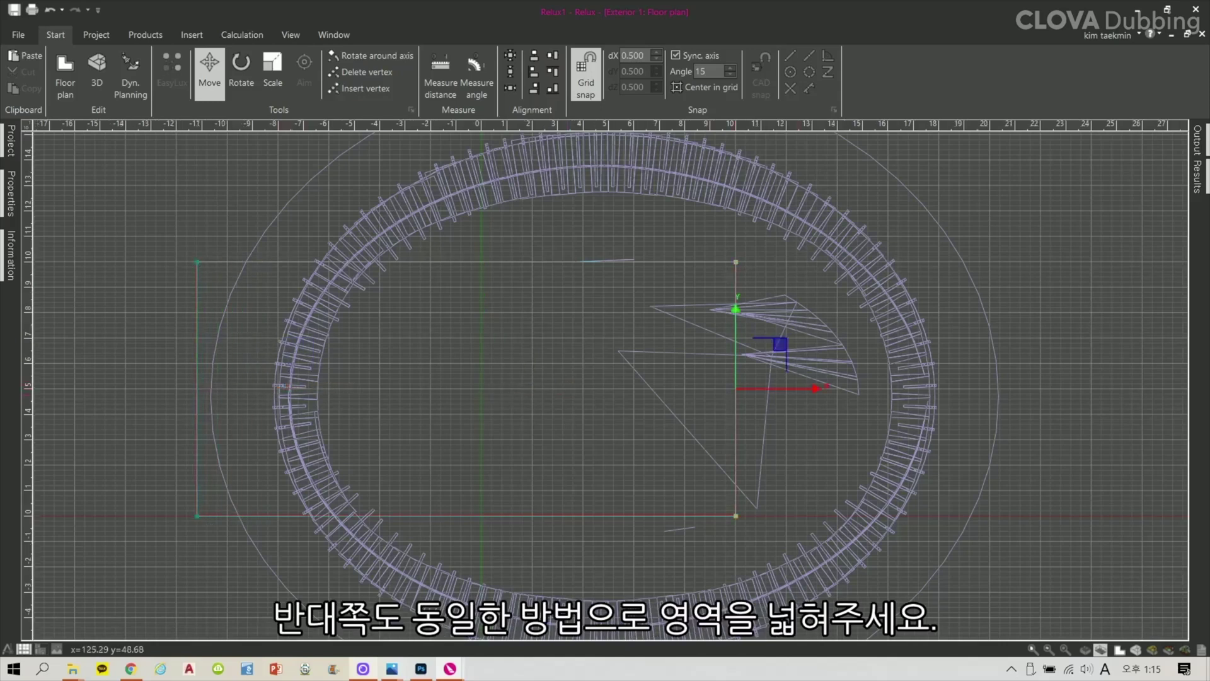
pyautogui.moveTo(775, 388); pyautogui.dragTo(1053, 388)
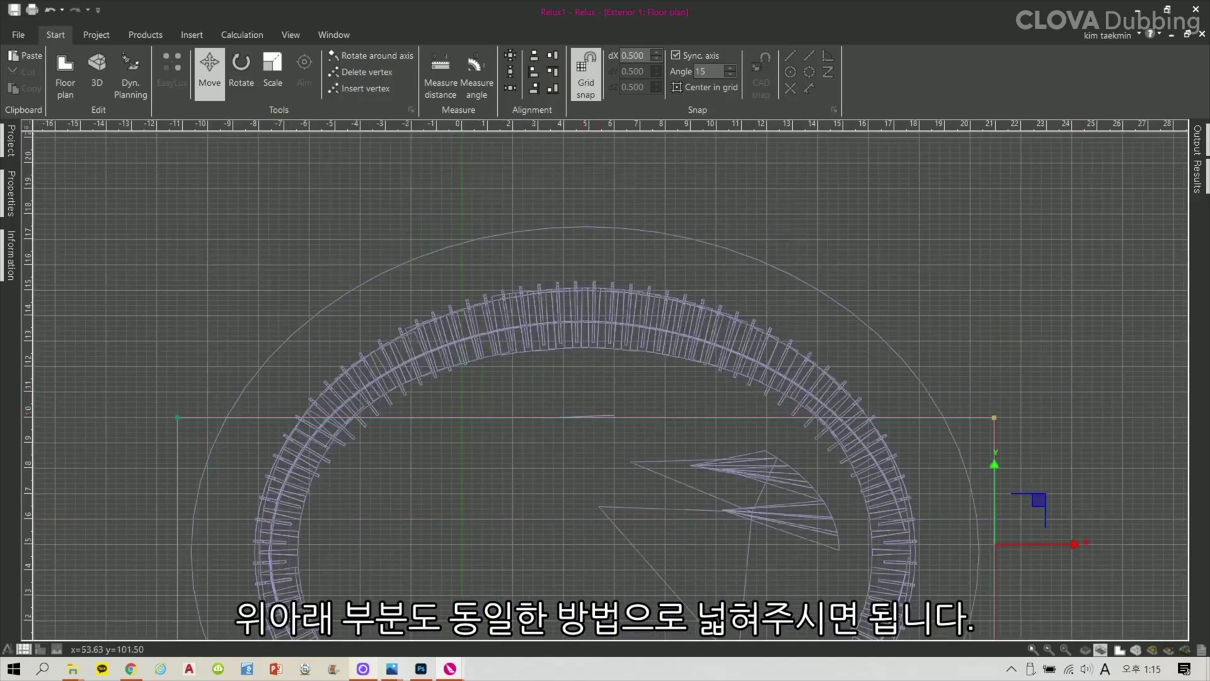
# Extend the calculation area along Y beyond the stadium's outer circle, moving its edges to about 178 m and -88 m
pyautogui.click(593, 417)
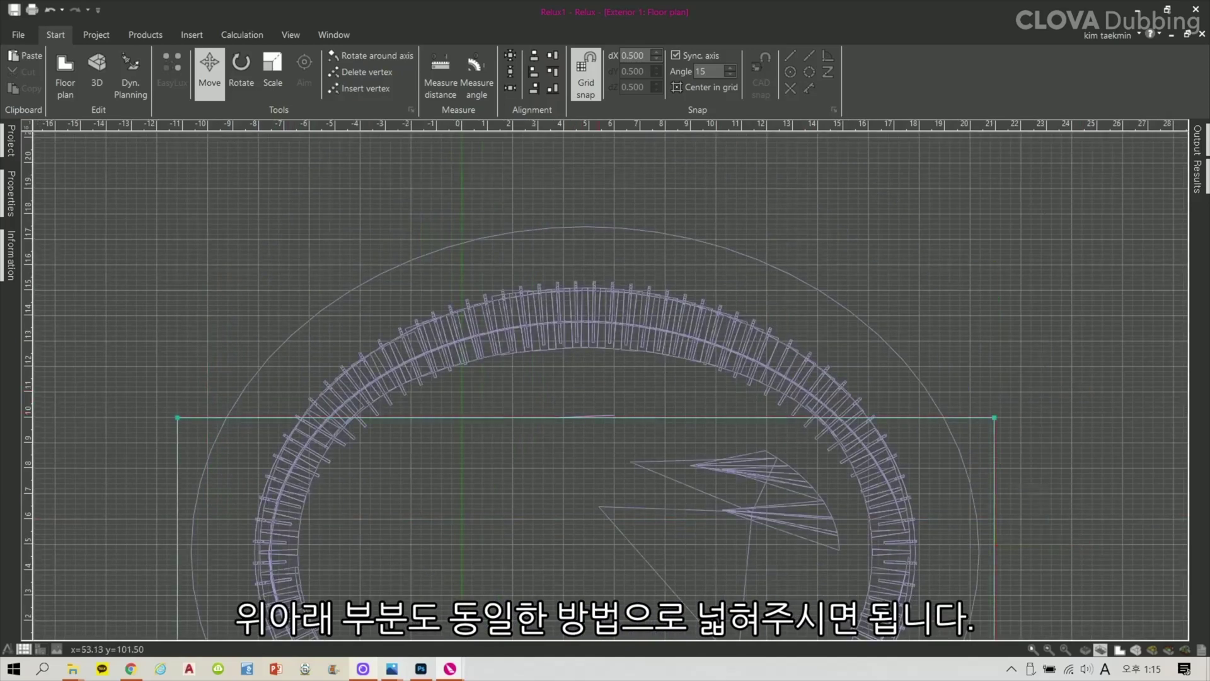
pyautogui.click(666, 416)
pyautogui.moveTo(586, 337); pyautogui.dragTo(603, 147)
pyautogui.scroll(-1, 610, 158)
pyautogui.moveTo(615, 467); pyautogui.dragTo(590, 263, button='middle')
pyautogui.moveTo(635, 536); pyautogui.dragTo(640, 463, button='middle')
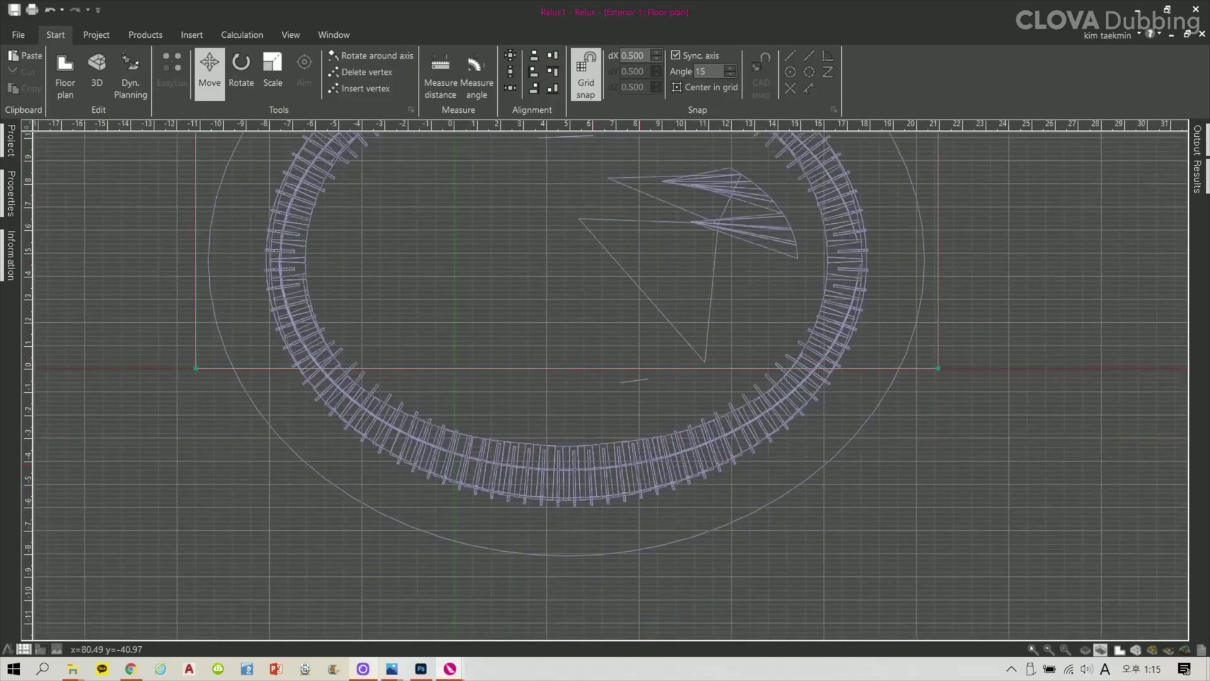
pyautogui.click(571, 367)
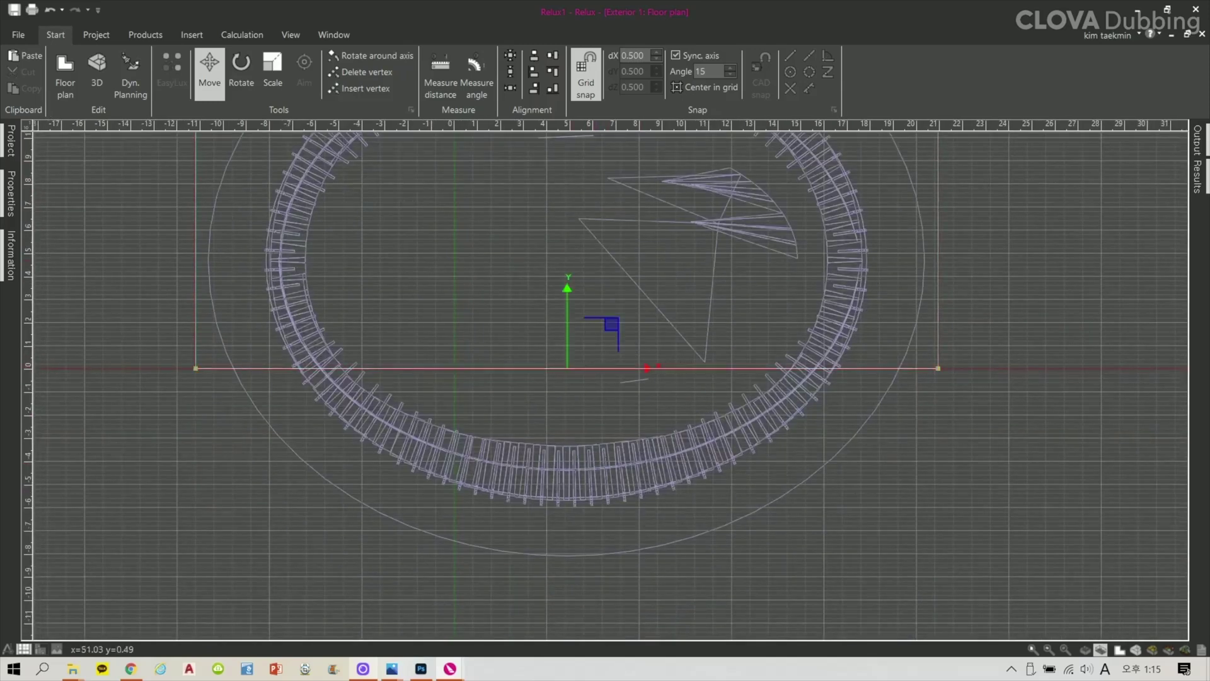
pyautogui.moveTo(567, 320); pyautogui.dragTo(616, 527)
# Switch to the 3D view and inspect the enlarged calculation area around the stadium from several angles and from above
pyautogui.scroll(-2, 616, 527)
pyautogui.moveTo(629, 320); pyautogui.dragTo(648, 398, button='middle')
pyautogui.scroll(-1, 650, 399)
pyautogui.hotkey('ctrl', 'Tab')
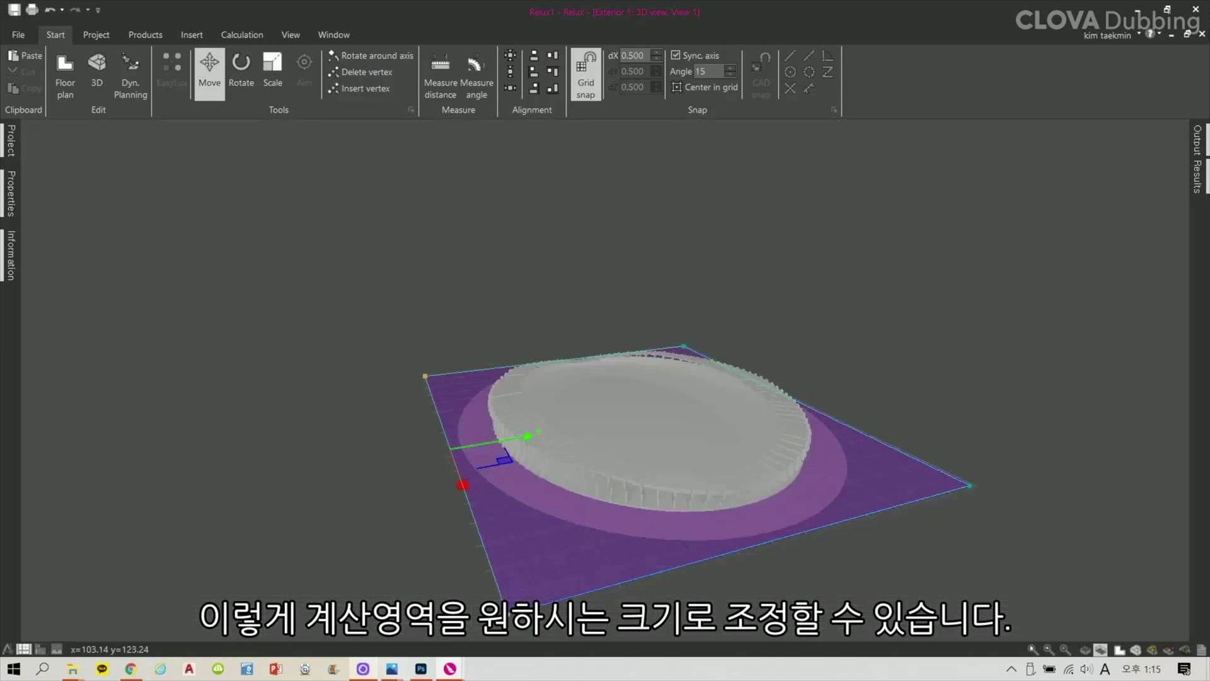
pyautogui.moveTo(403, 479); pyautogui.dragTo(353, 510, button='middle')
pyautogui.moveTo(609, 501); pyautogui.dragTo(565, 419, button='middle')
pyautogui.scroll(6, 677, 466)
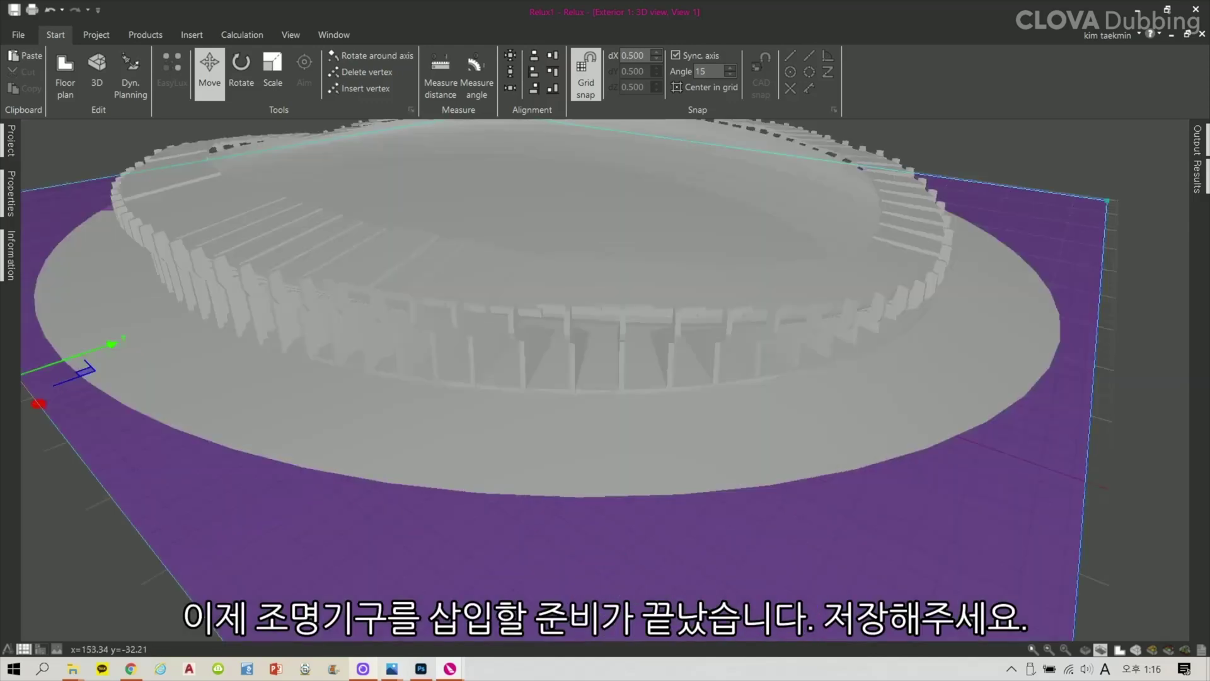
pyautogui.moveTo(568, 390); pyautogui.dragTo(621, 356, button='right')
pyautogui.scroll(5, 511, 239)
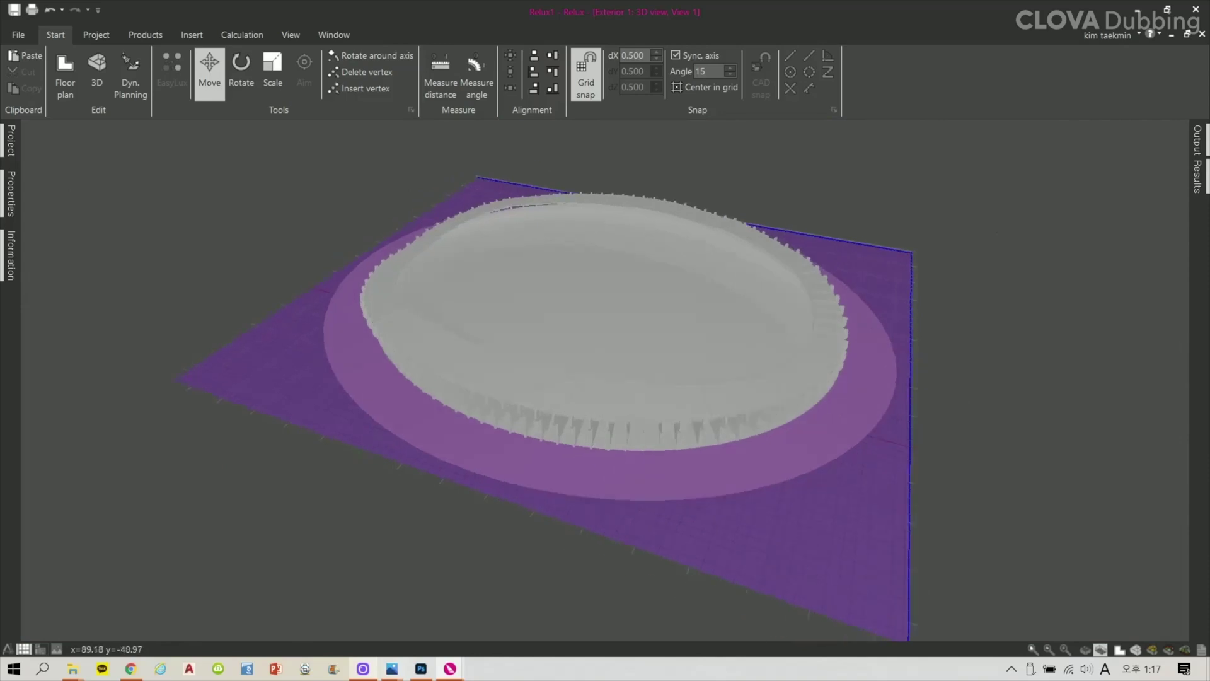
pyautogui.moveTo(744, 315); pyautogui.dragTo(677, 540, button='middle')
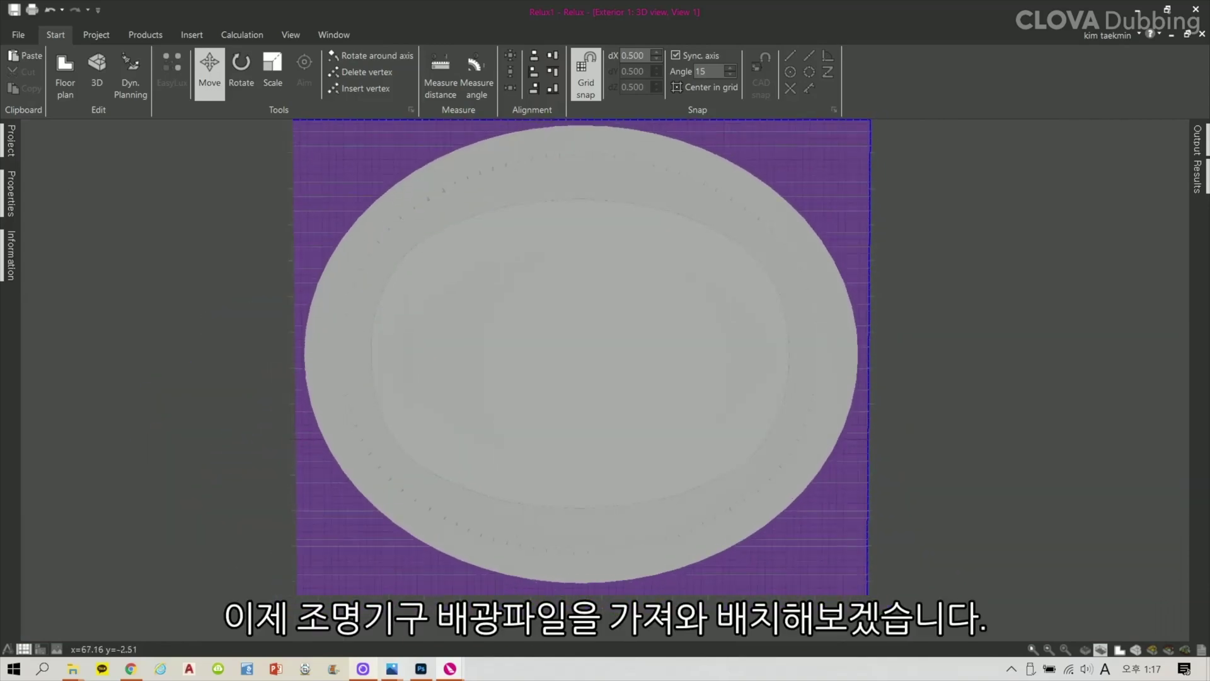
# Switch to Chrome and open the THOR NANO floodlight's product page on youngkong.com
pyautogui.click(130, 668)
pyautogui.click(775, 13)
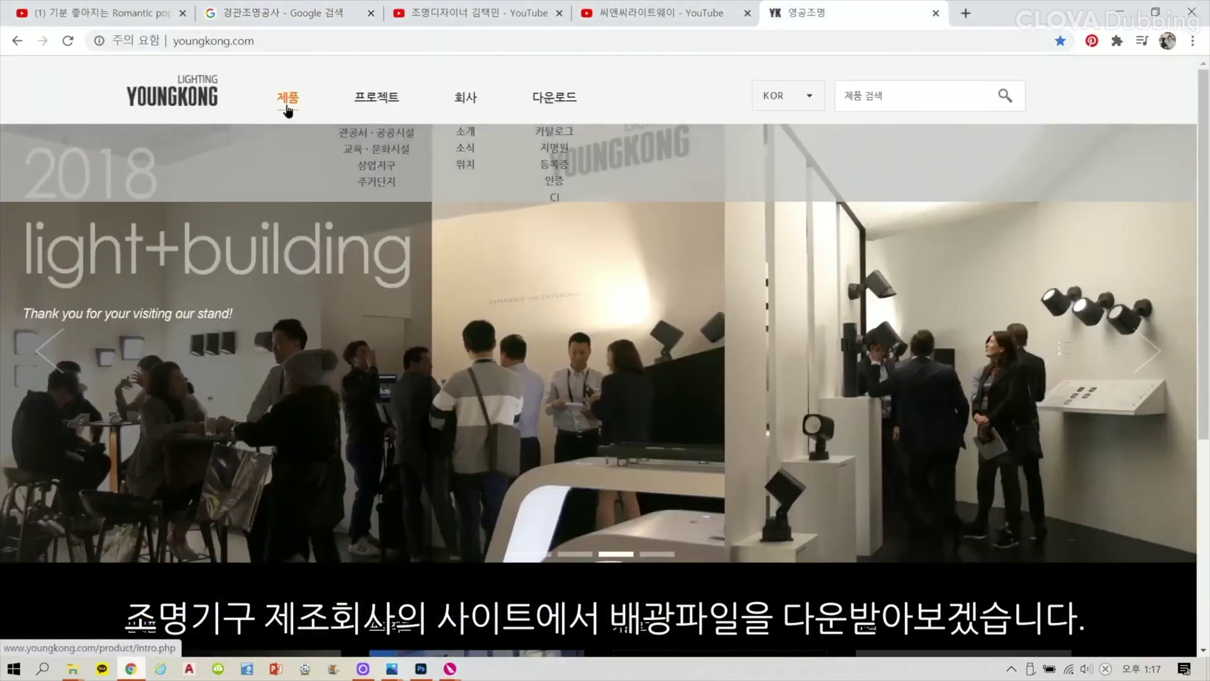
pyautogui.click(287, 108)
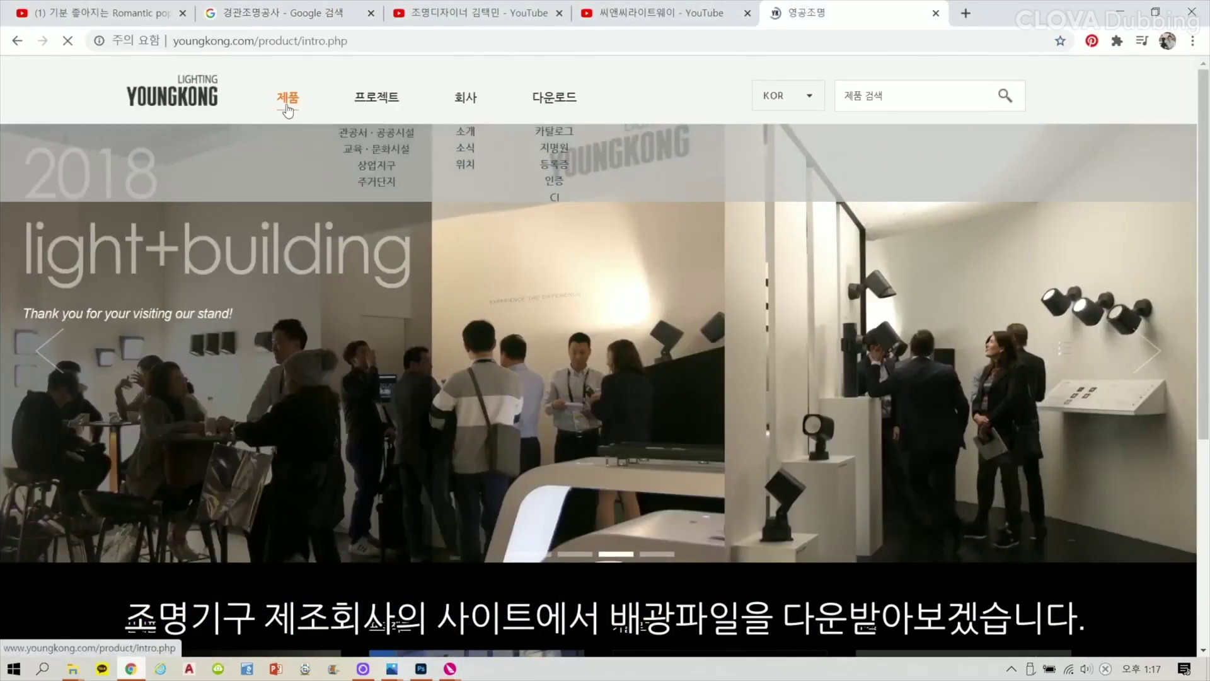
pyautogui.click(818, 346)
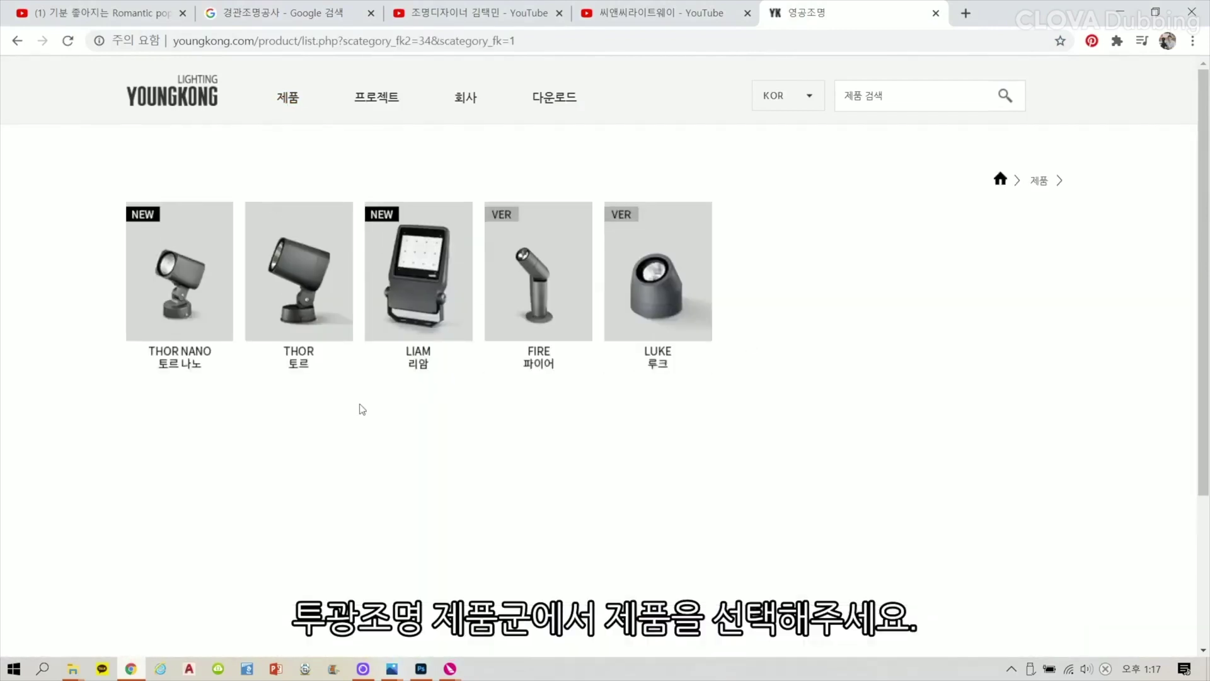
pyautogui.click(166, 334)
# Download the IES photometric files of the 14W THOR NANO model
pyautogui.scroll(-10, 286, 332)
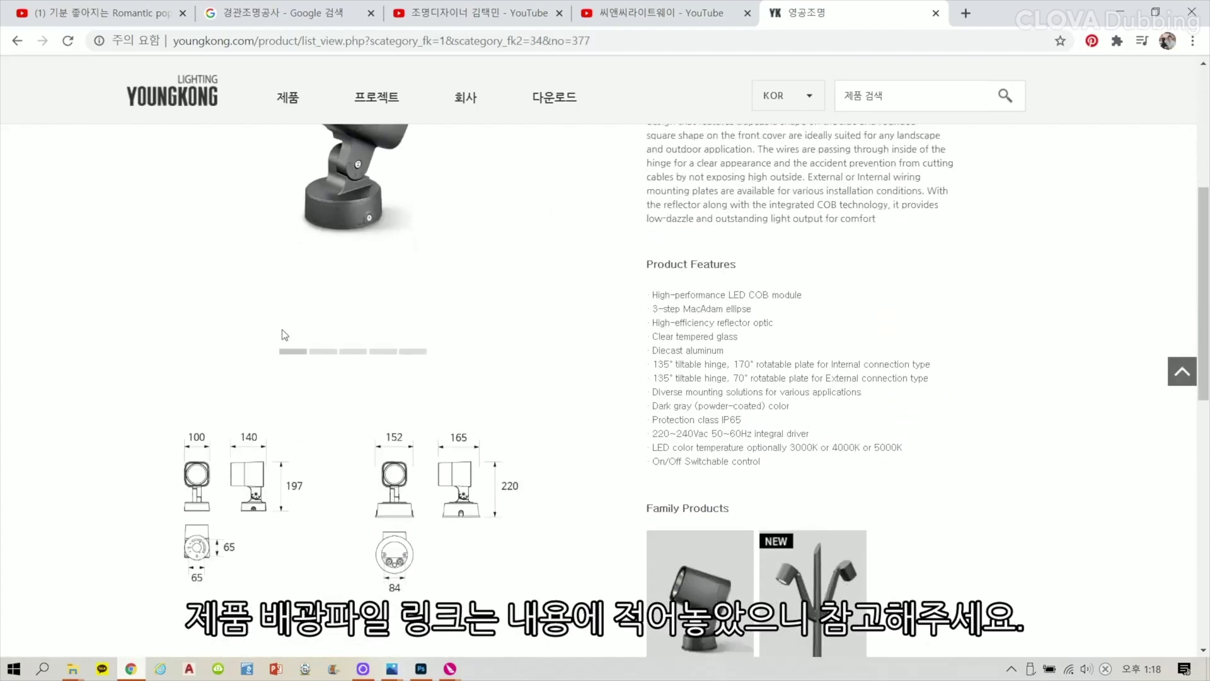
pyautogui.click(345, 437)
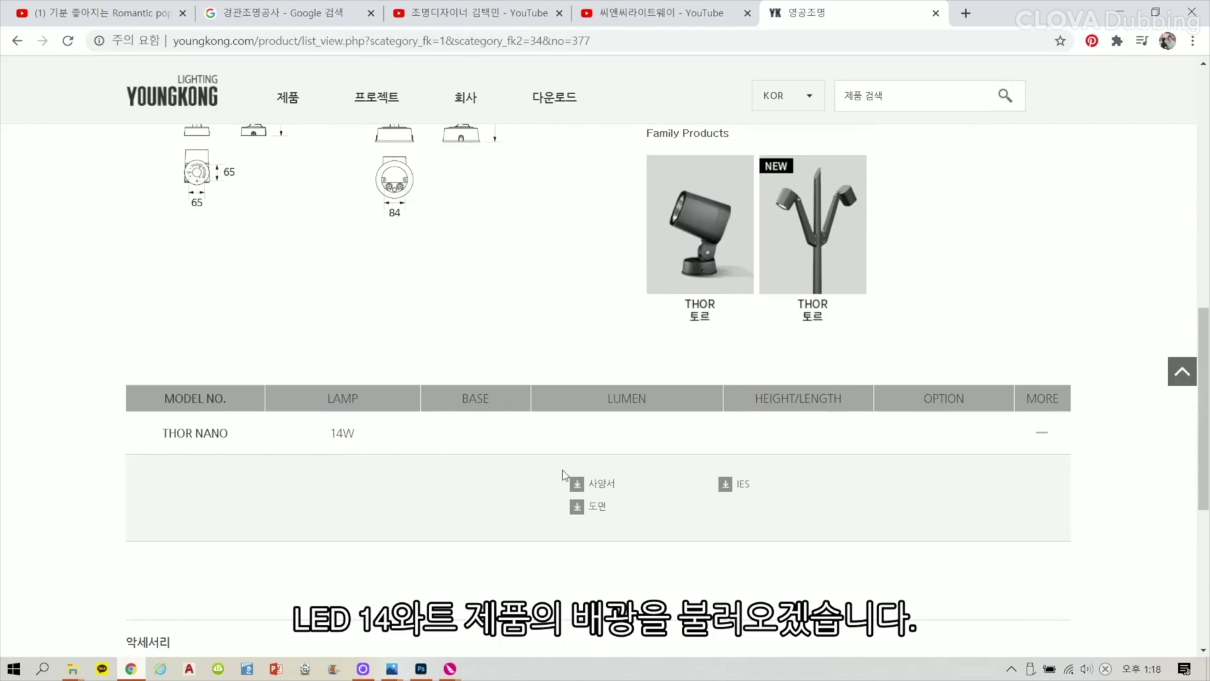
pyautogui.click(751, 489)
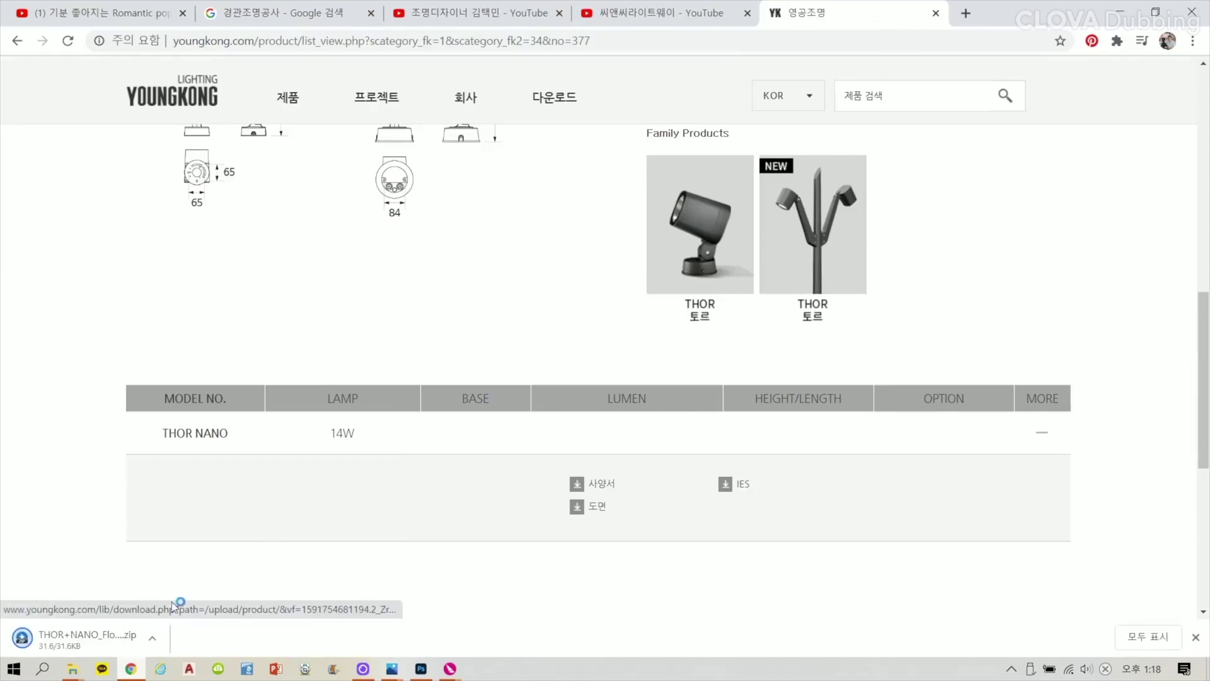
# Extract all files from the downloaded THOR NANO archive to the desktop (바탕 화면) and open the extracted folder
pyautogui.click(135, 648)
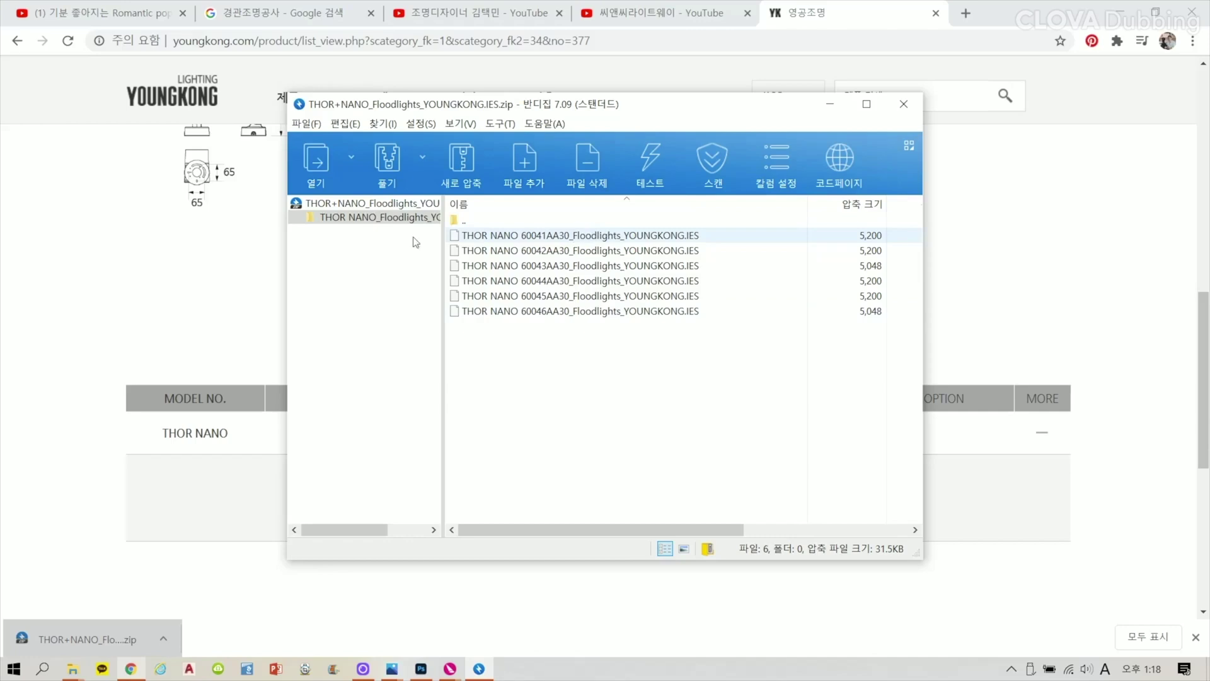
pyautogui.click(396, 180)
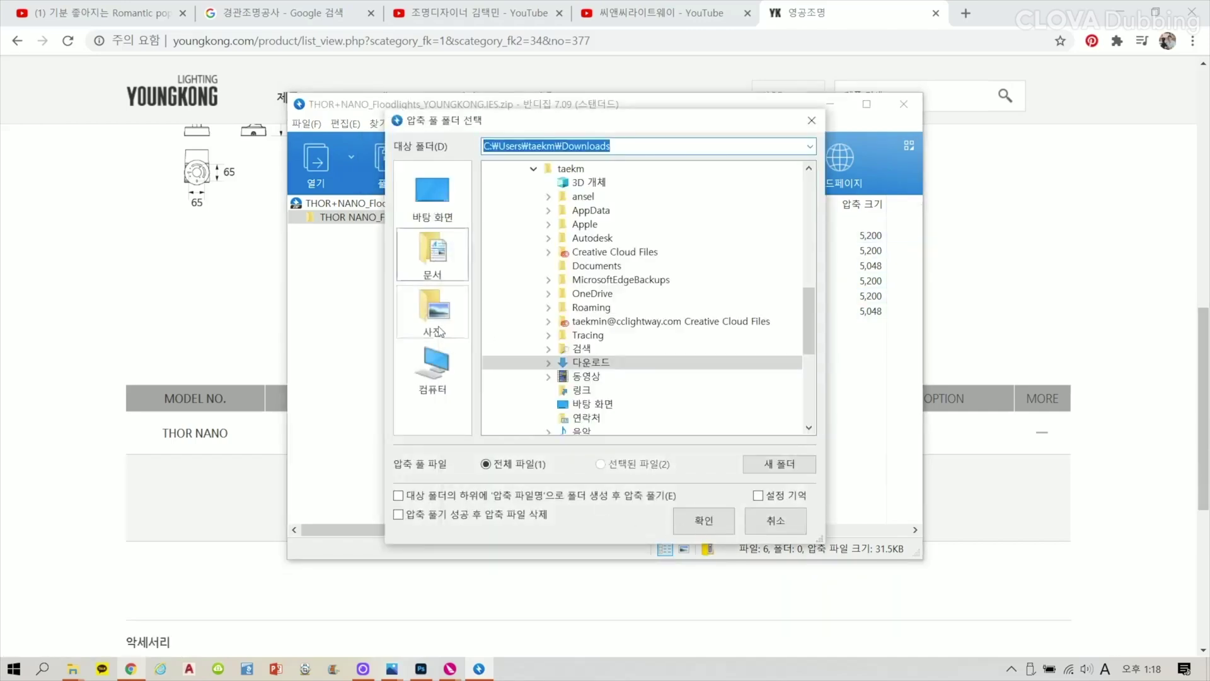
pyautogui.click(433, 371)
pyautogui.click(432, 195)
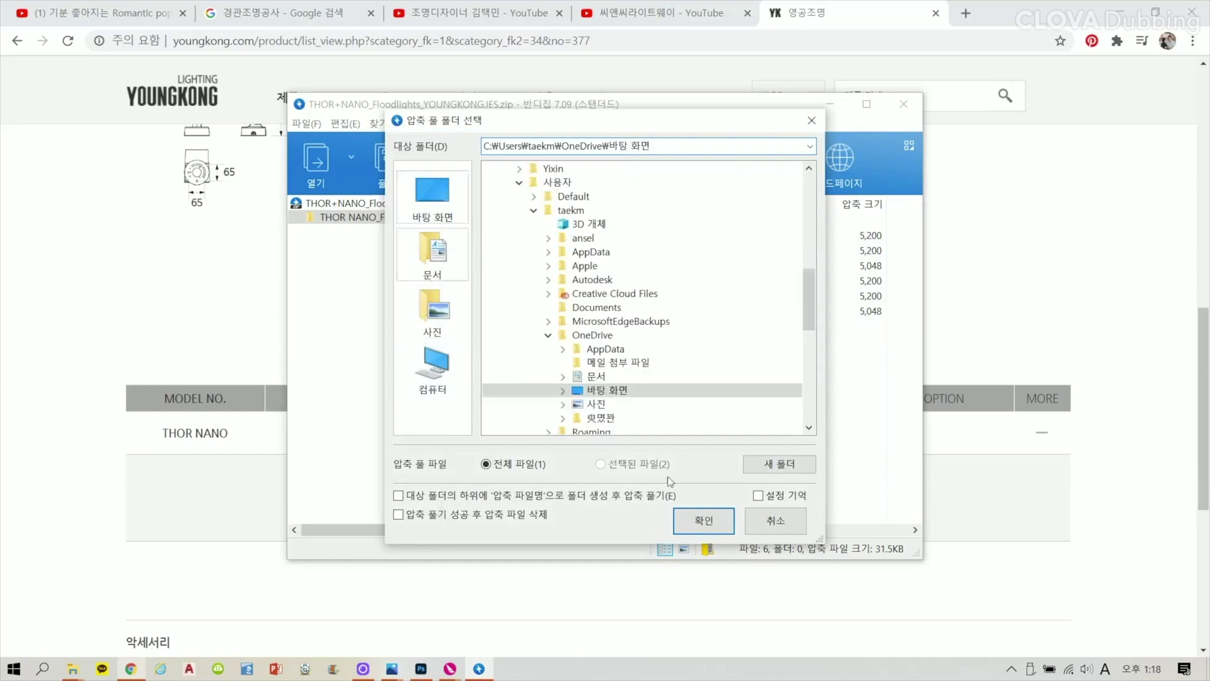
pyautogui.click(712, 526)
pyautogui.click(747, 455)
# Switch back to the Relux1 project in Relux and show Exterior 1 as a floor plan
pyautogui.moveTo(451, 668)
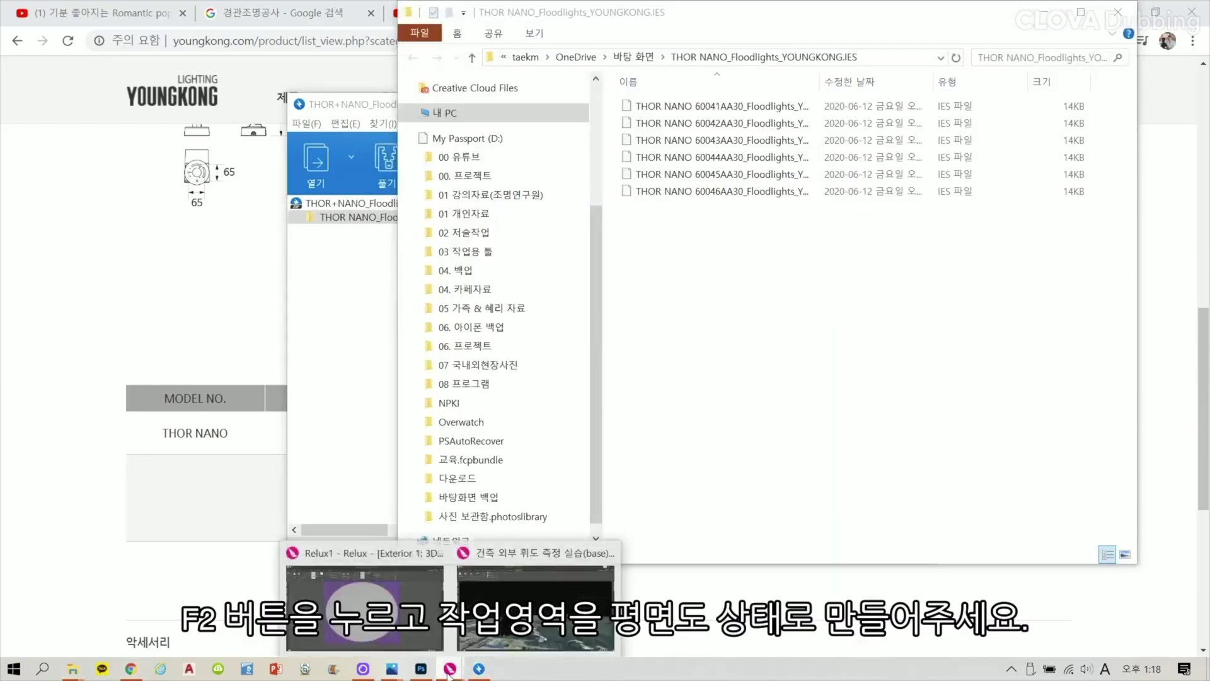
pyautogui.click(421, 629)
pyautogui.press('F2')
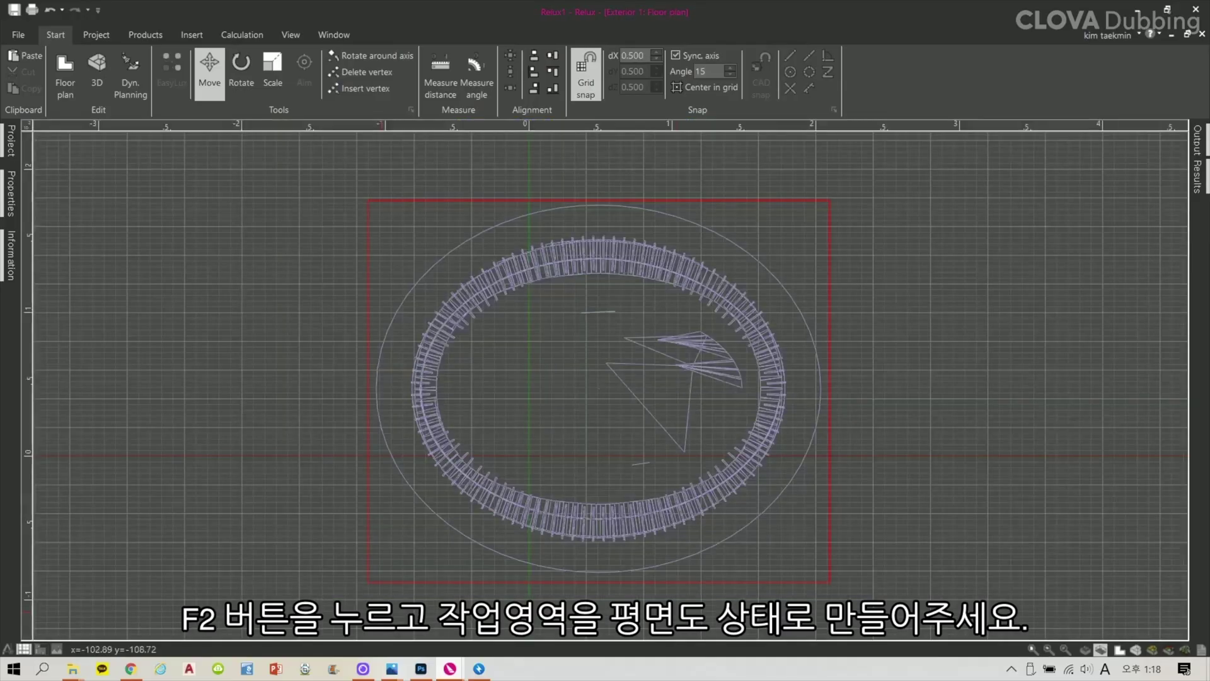
# Insert the THOR NANO 60041AA30 IES file from the extracted folder into the Exterior 1 floor plan in Relux as a luminaire
pyautogui.hotkey('alt', 'Tab')
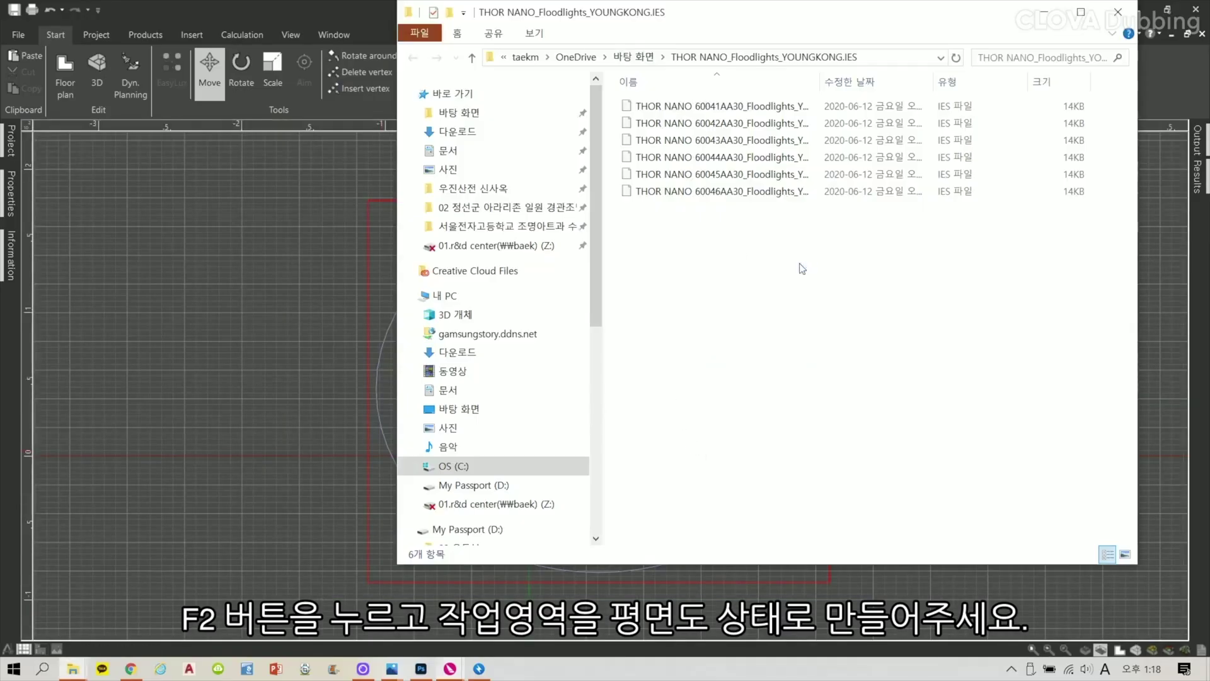
pyautogui.moveTo(729, 9); pyautogui.dragTo(841, 36)
pyautogui.click(837, 137)
pyautogui.moveTo(838, 140); pyautogui.dragTo(491, 546)
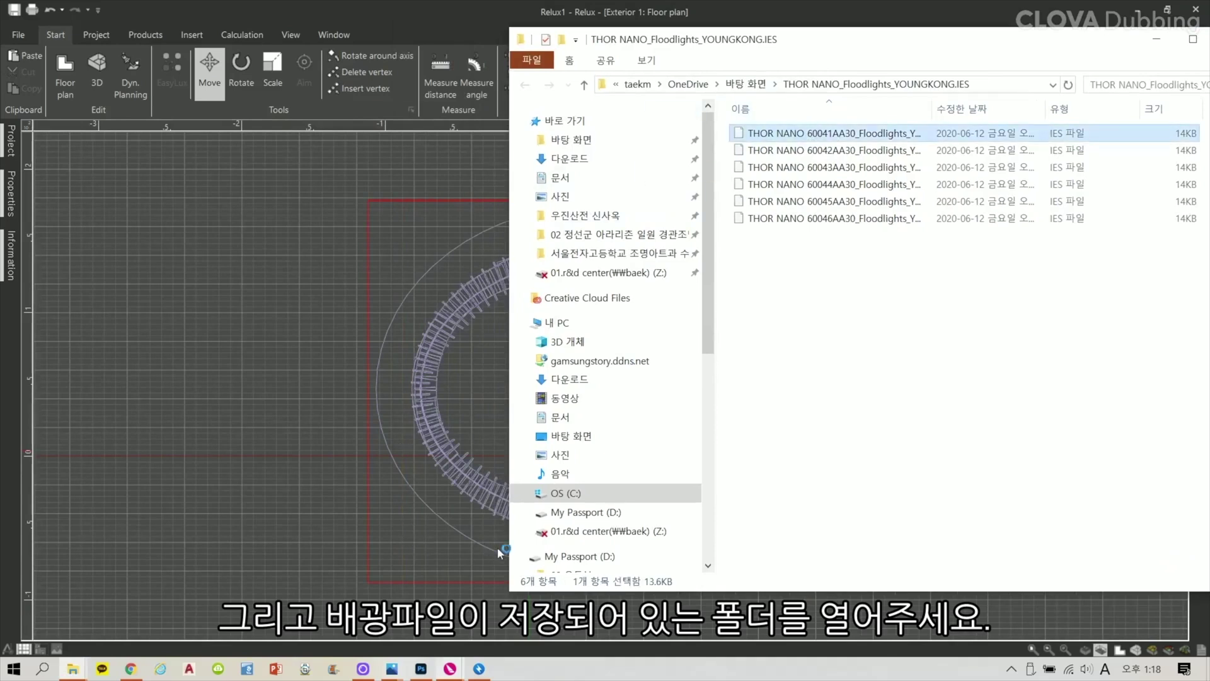
pyautogui.click(467, 14)
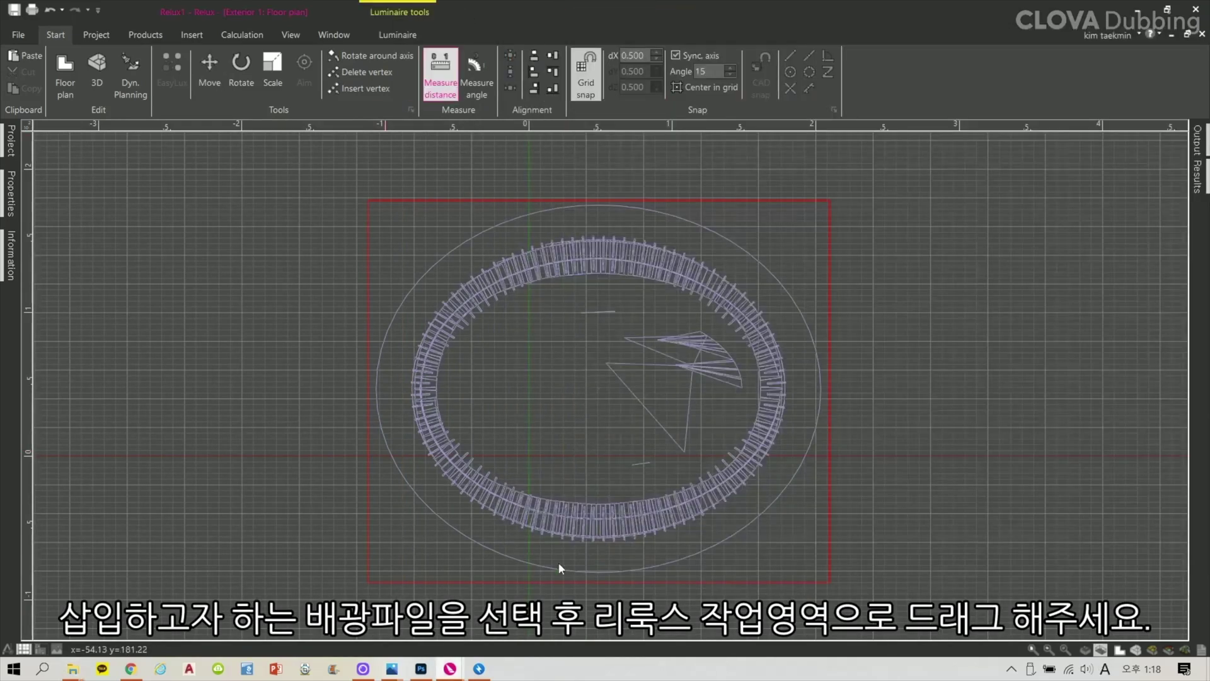
# Place one luminaire at x 45, y -60, just beyond the outer end of a rib on the stadium's straightest lower section
pyautogui.scroll(6, 583, 556)
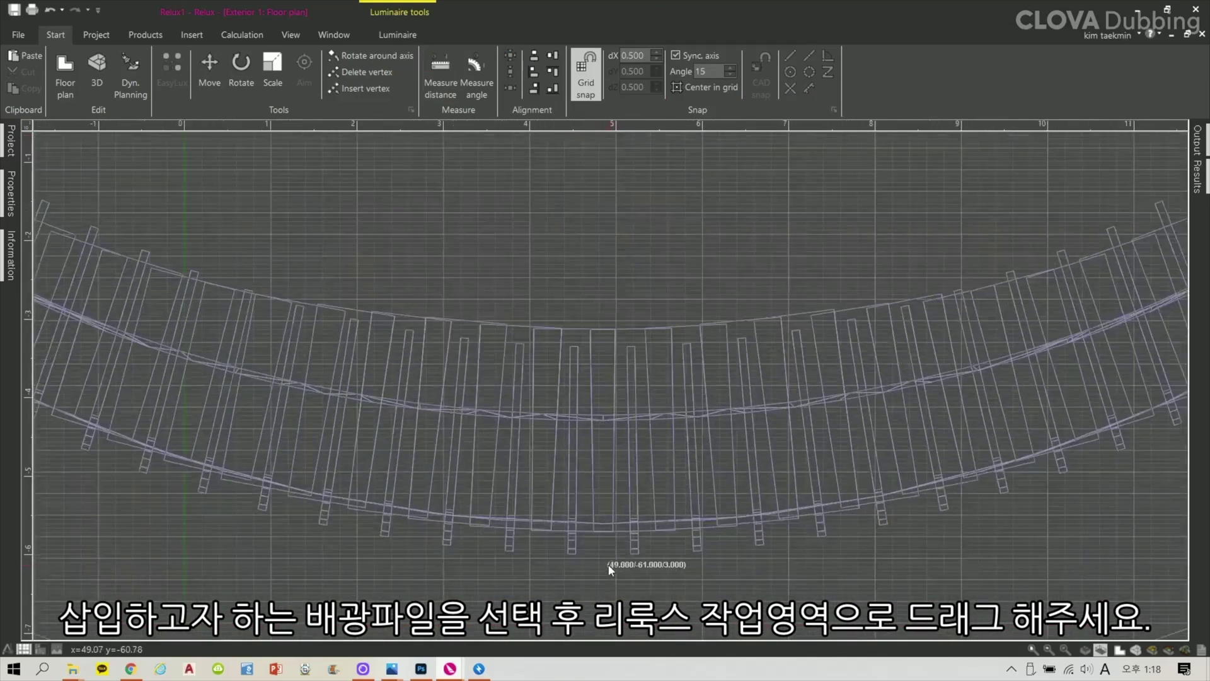
pyautogui.scroll(-8, 611, 406)
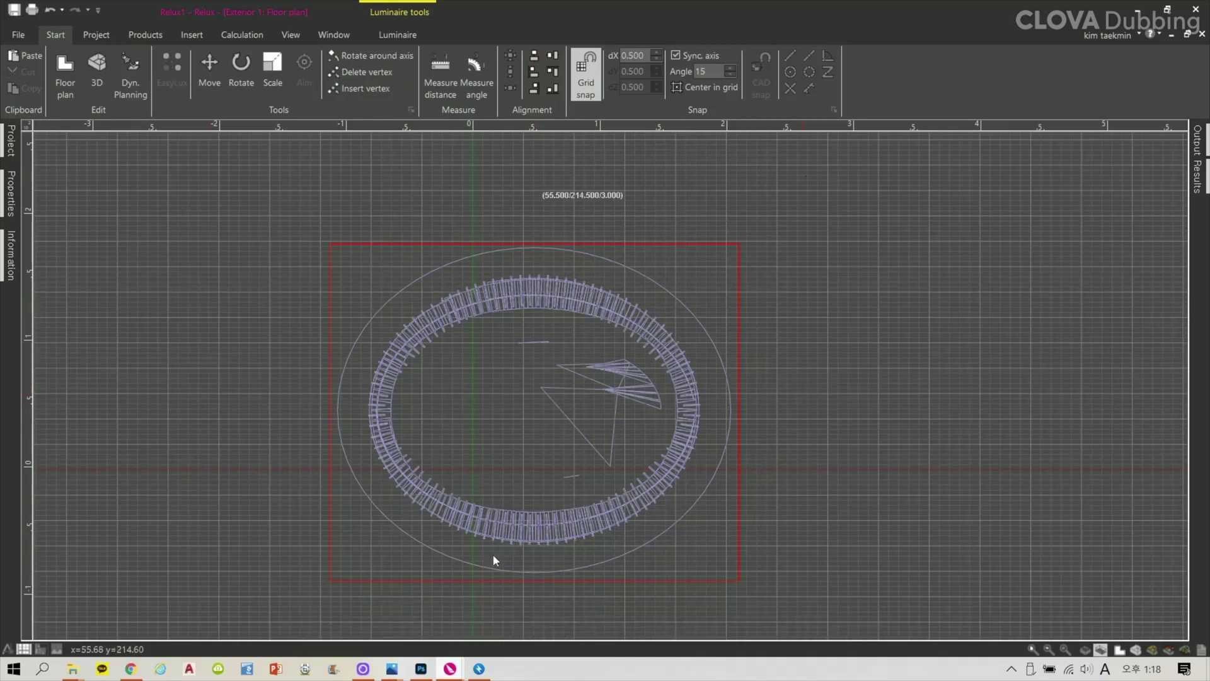
pyautogui.scroll(5, 518, 557)
pyautogui.scroll(6, 541, 559)
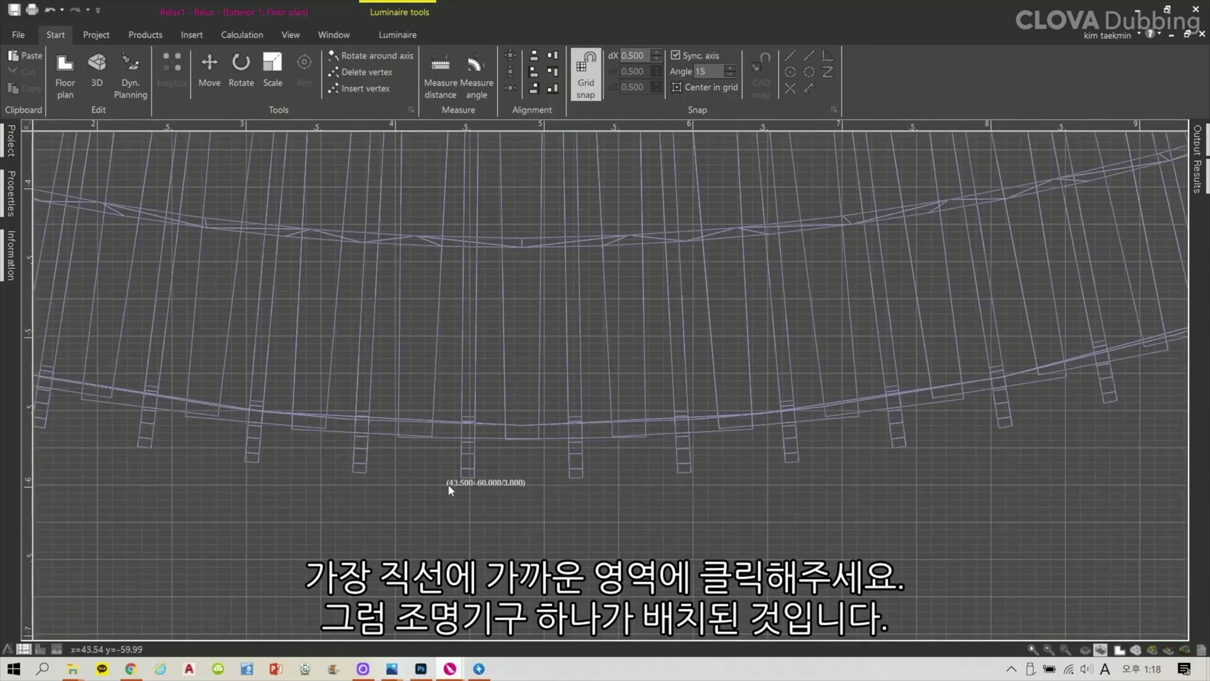
pyautogui.scroll(4, 450, 487)
pyautogui.scroll(5, 648, 436)
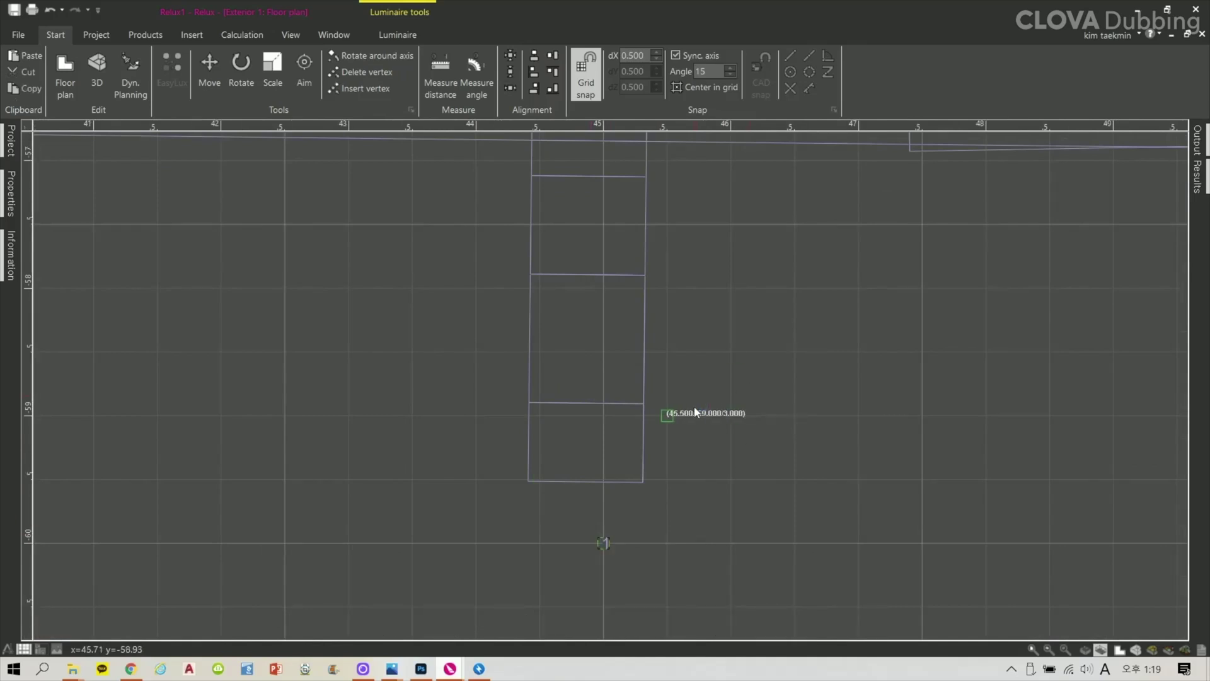
pyautogui.click(602, 542)
# Turn off grid snap and move the placed luminaire along X and Y to the centre of the rib's outer end
pyautogui.click(404, 36)
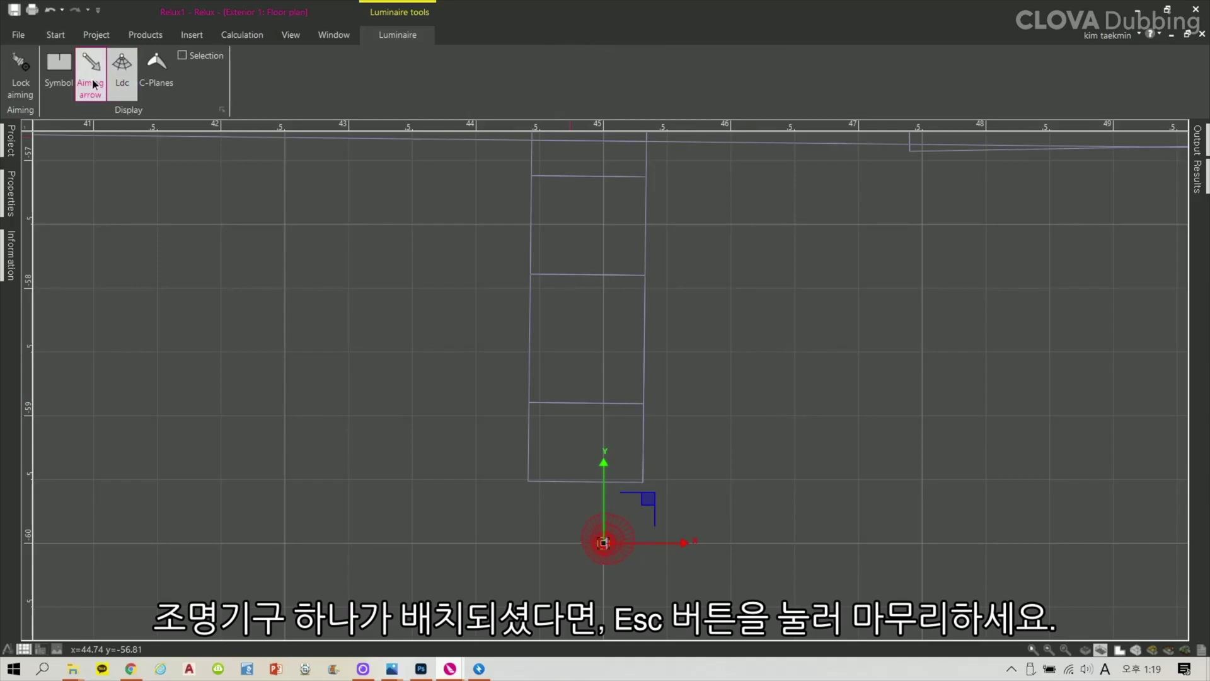
pyautogui.click(338, 36)
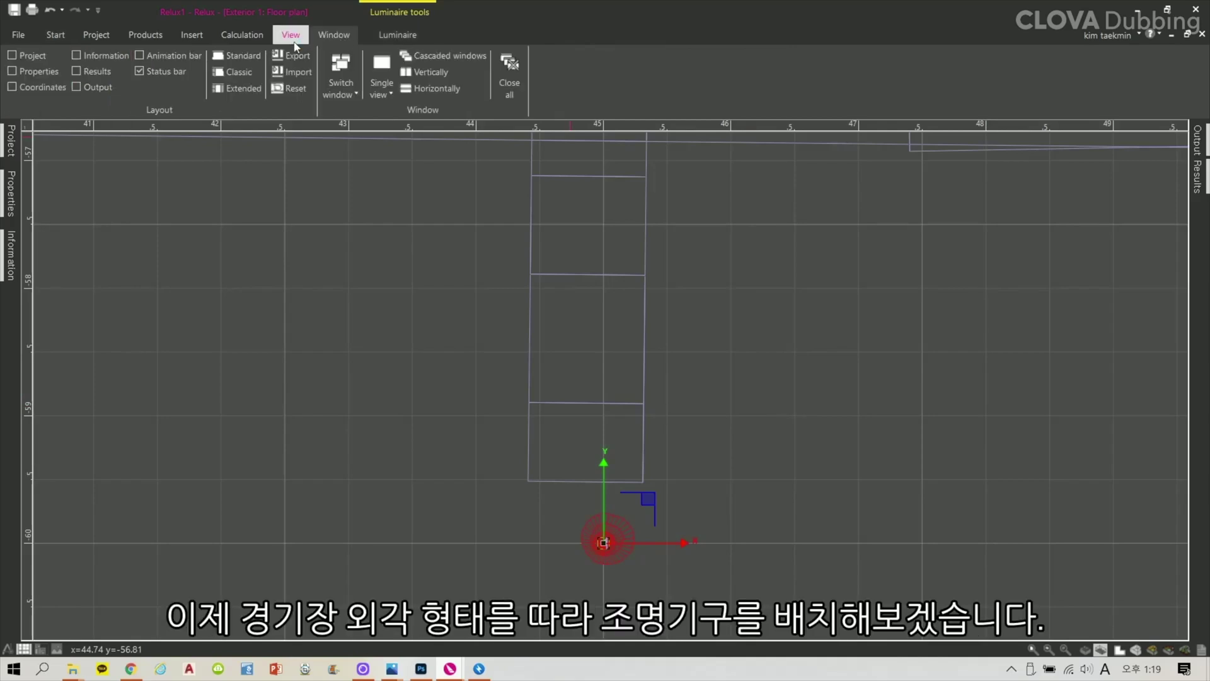
pyautogui.click(56, 34)
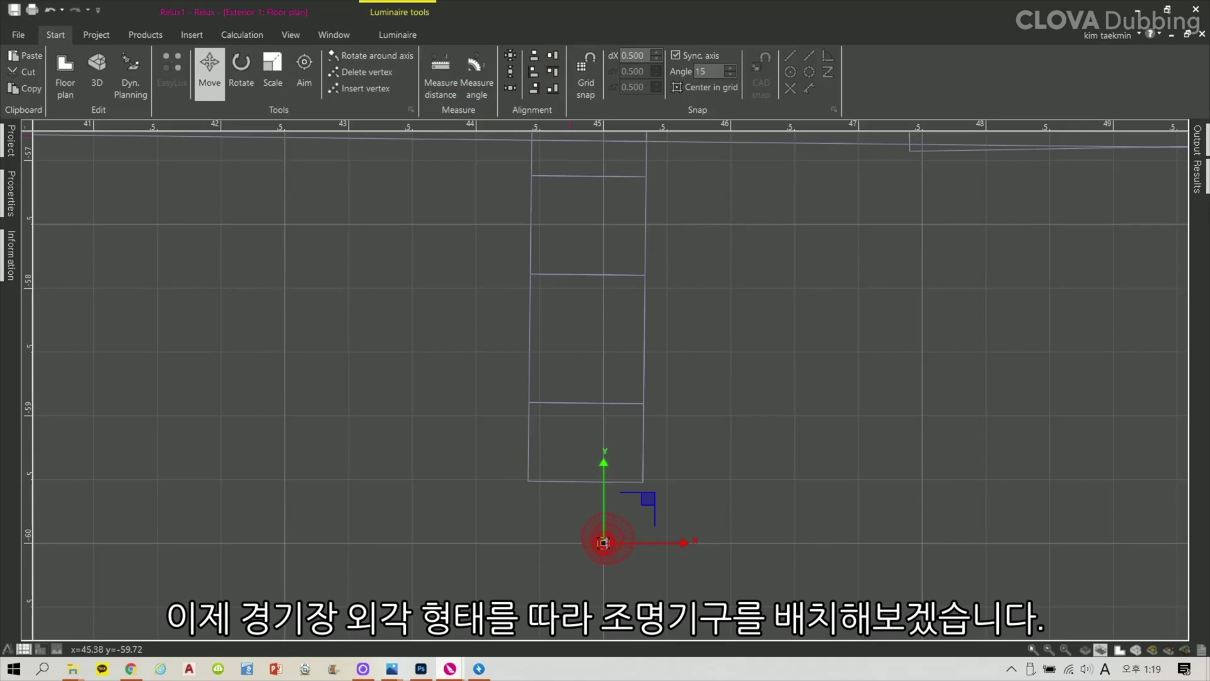
pyautogui.click(603, 542)
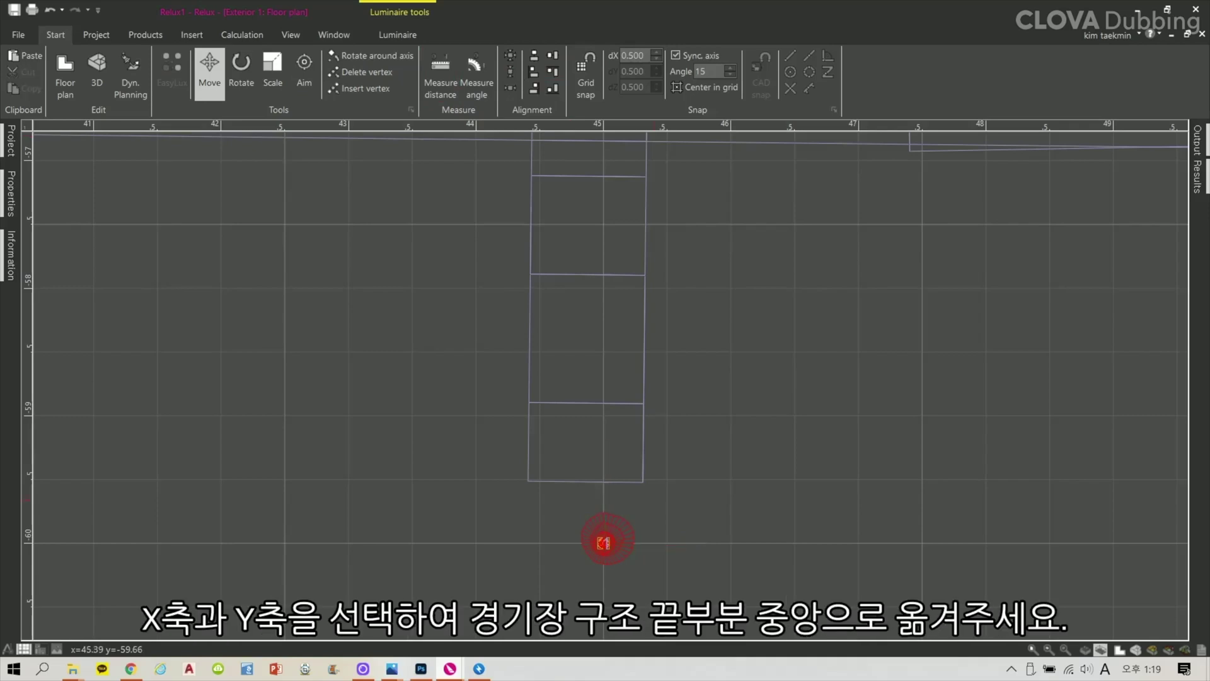
pyautogui.click(604, 542)
pyautogui.moveTo(604, 542); pyautogui.dragTo(592, 490)
# Show the project in 3D and raise the luminaire along Z to around the top of the stadium rib
pyautogui.press('F3')
pyautogui.moveTo(769, 539); pyautogui.dragTo(895, 327, button='middle')
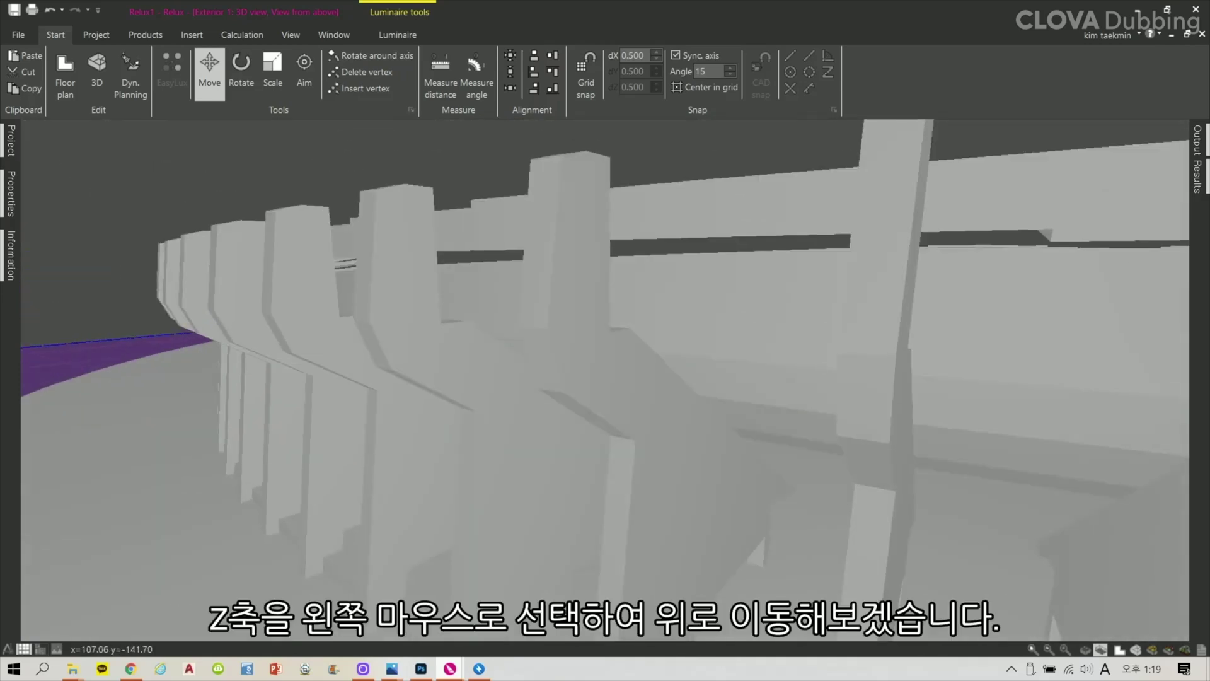
pyautogui.scroll(-3, 605, 381)
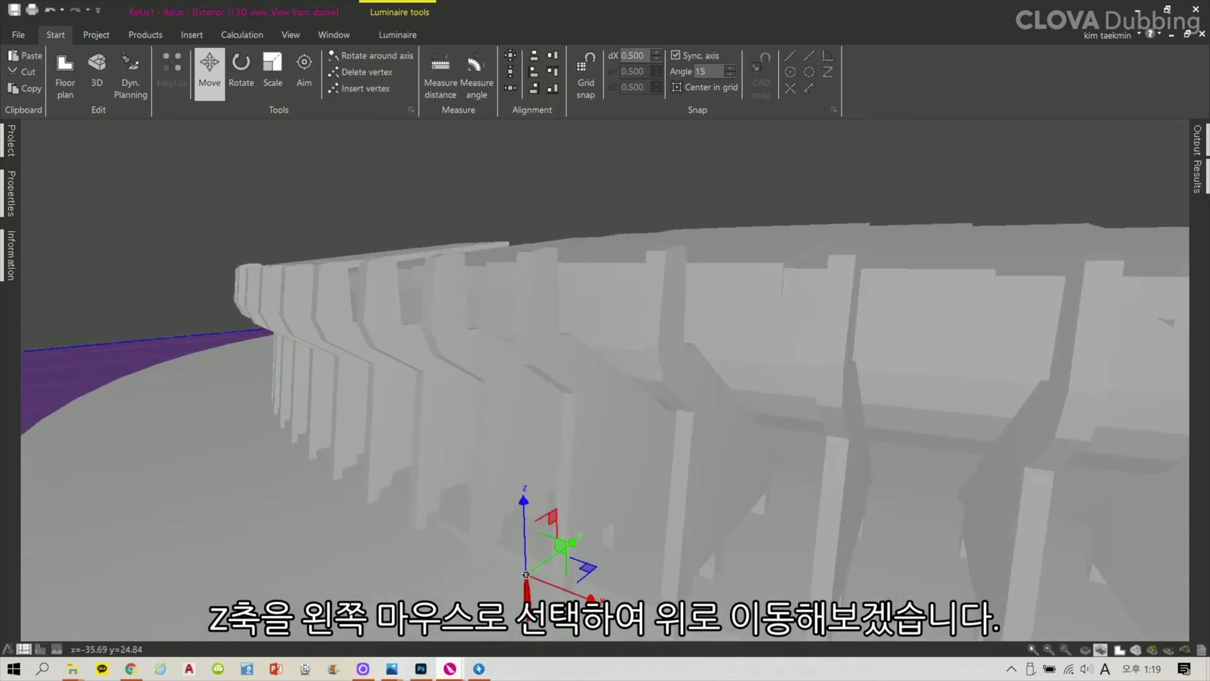
pyautogui.moveTo(517, 435); pyautogui.dragTo(516, 231)
pyautogui.moveTo(542, 233); pyautogui.dragTo(537, 285, button='middle')
pyautogui.scroll(5, 537, 285)
pyautogui.scroll(8, 515, 258)
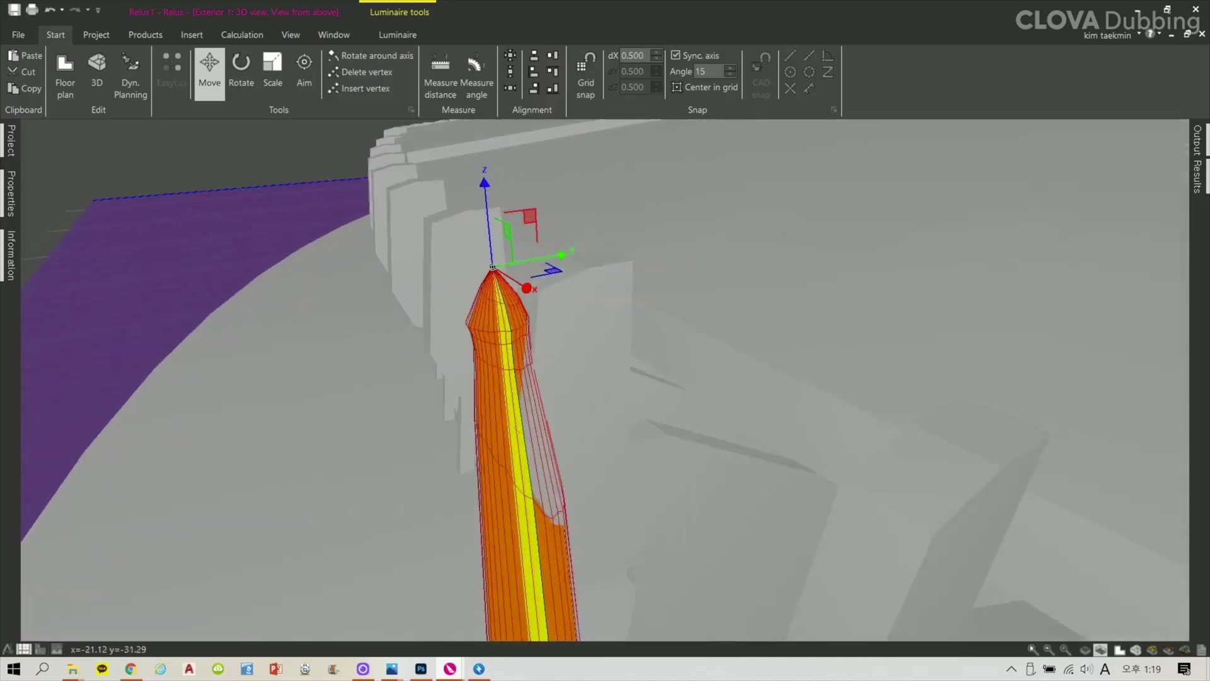
pyautogui.moveTo(516, 258); pyautogui.dragTo(502, 254, button='middle')
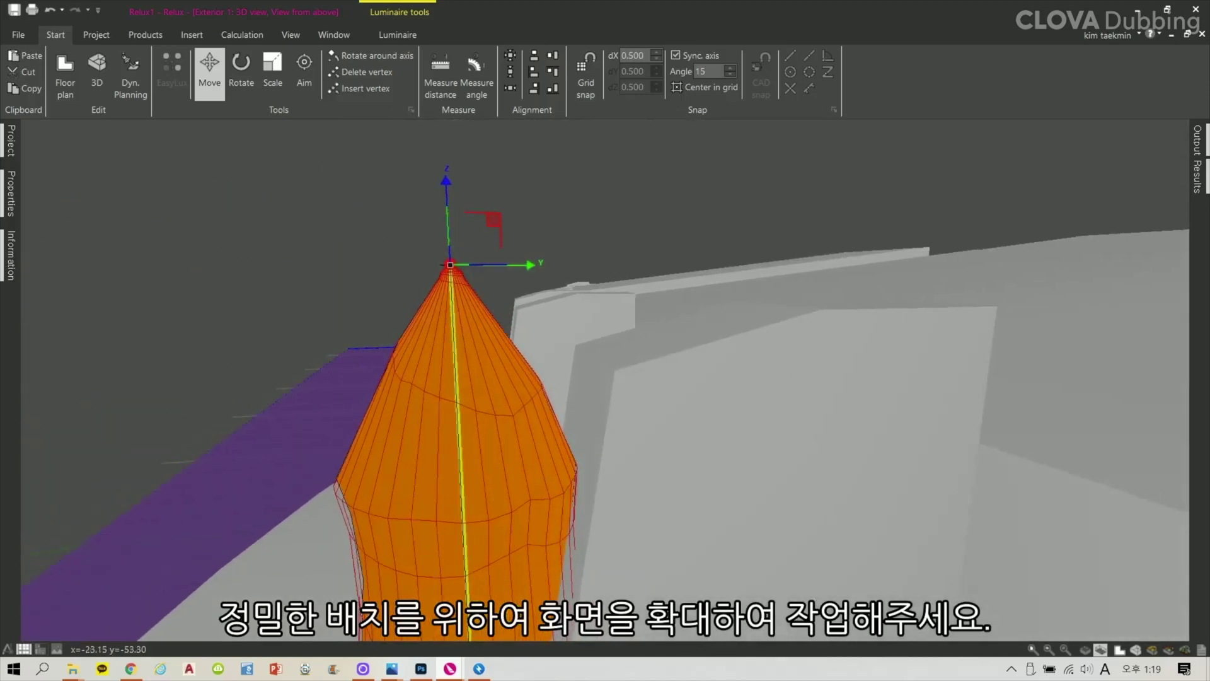
# Fine-tune the luminaire in 3D so it is level with the rib's top and centred on its outer edge
pyautogui.moveTo(450, 265); pyautogui.dragTo(454, 365)
pyautogui.moveTo(451, 283); pyautogui.dragTo(509, 378, button='middle')
pyautogui.moveTo(455, 364); pyautogui.dragTo(565, 316)
pyautogui.moveTo(566, 315); pyautogui.dragTo(548, 340, button='middle')
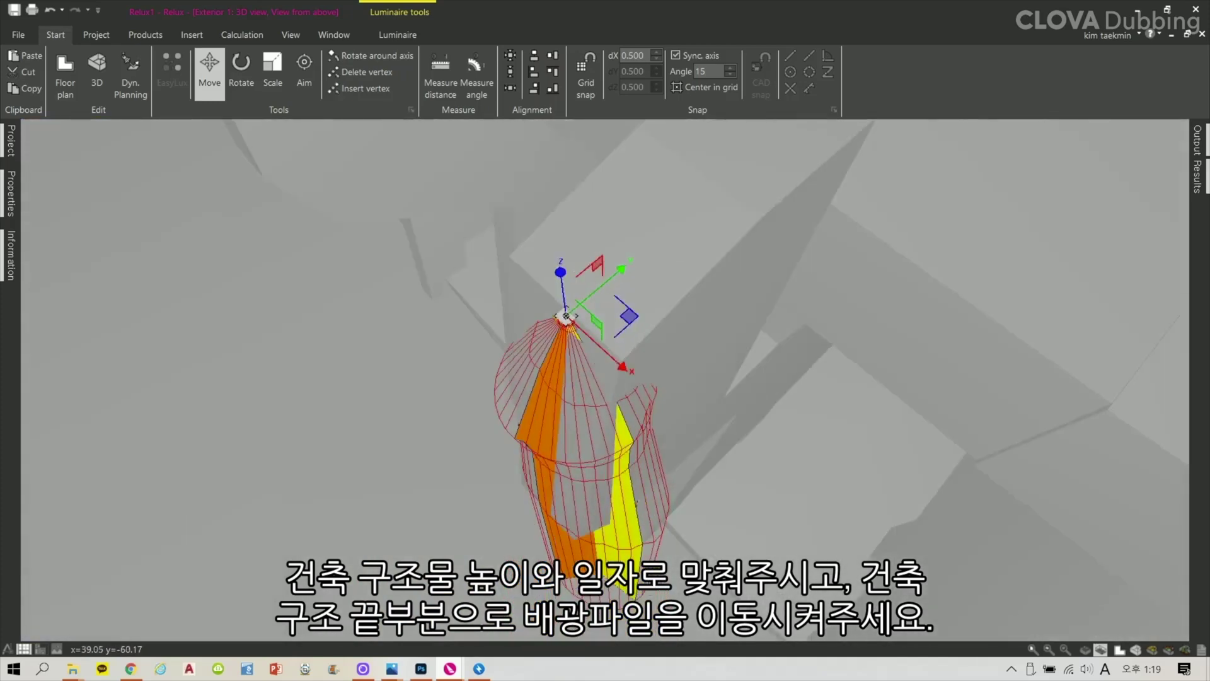
pyautogui.moveTo(566, 315); pyautogui.dragTo(562, 313)
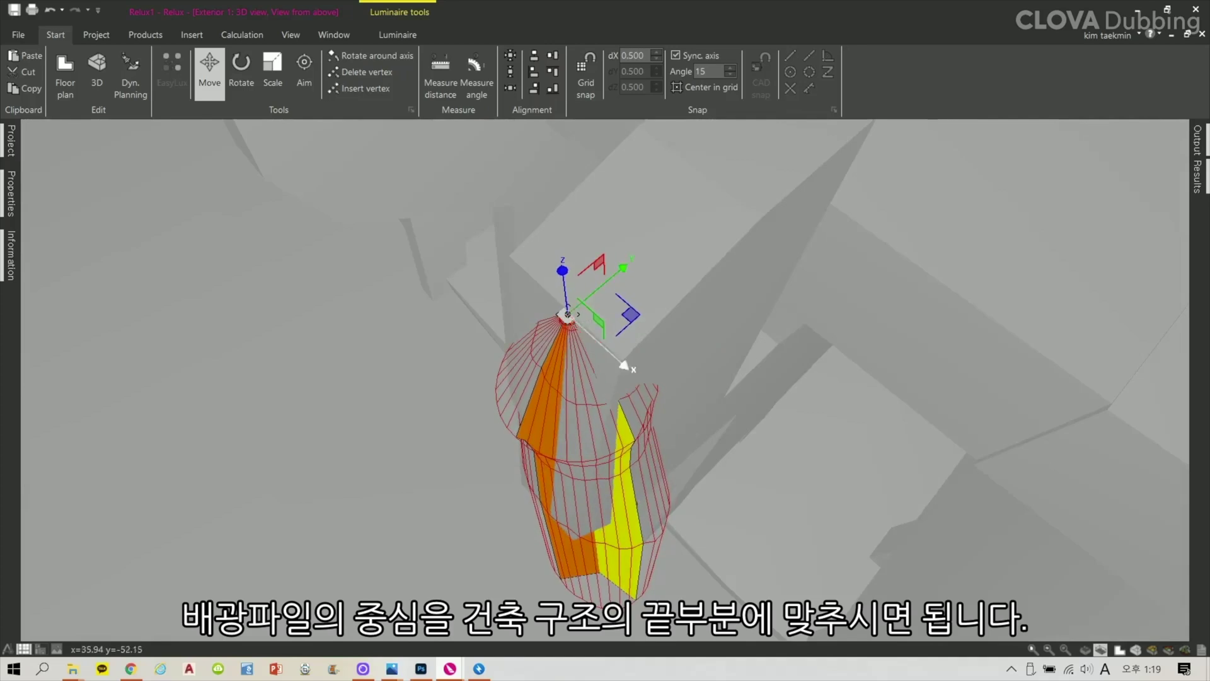
pyautogui.scroll(2, 568, 315)
pyautogui.moveTo(567, 314)
pyautogui.mouseDown(button='middle')
pyautogui.moveTo(548, 246)
pyautogui.moveTo(511, 236)
pyautogui.moveTo(568, 312)
pyautogui.mouseUp(button='middle')
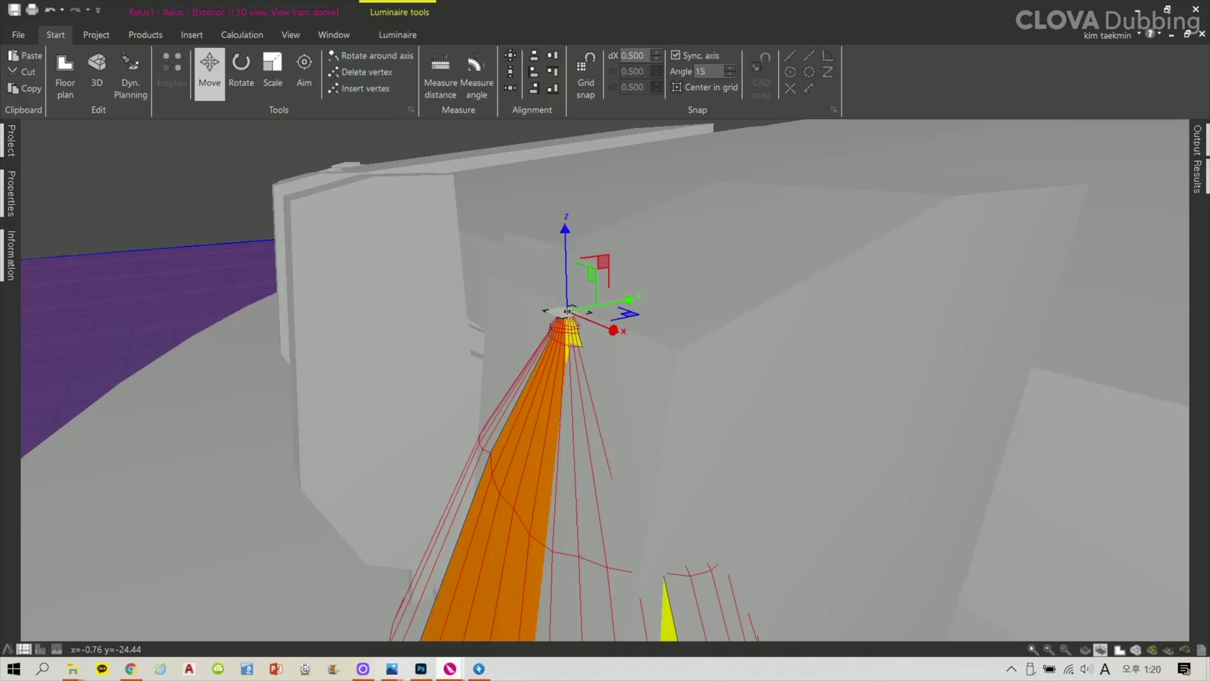
pyautogui.moveTo(567, 311); pyautogui.dragTo(568, 311, button='middle')
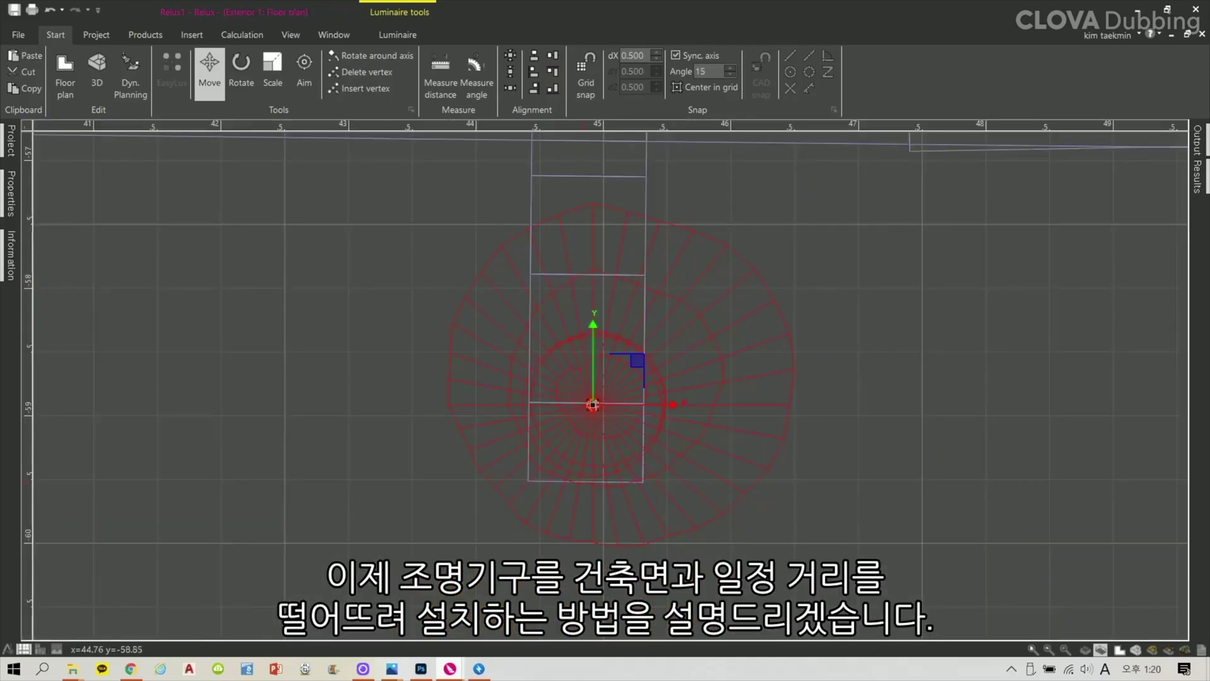
# Move the luminaire about 0.300 m outward from the rib along Y in the floor plan, and inspect its clearance in 3D
pyautogui.scroll(2, 592, 404)
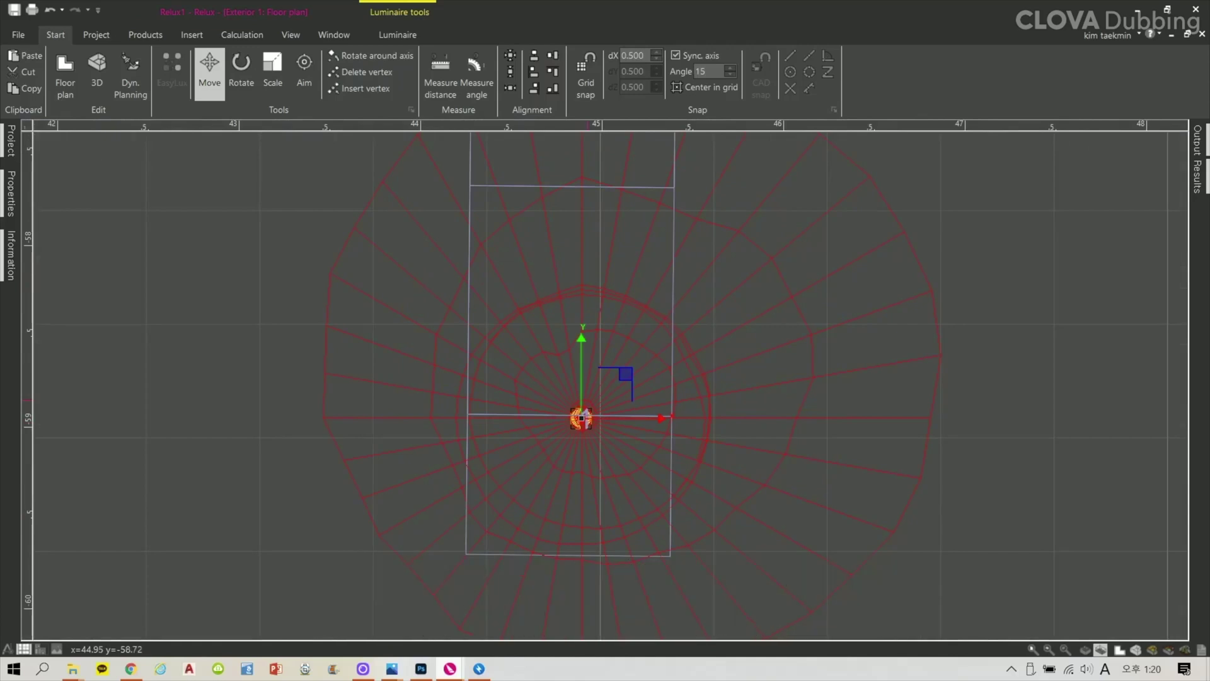
pyautogui.scroll(-2, 590, 388)
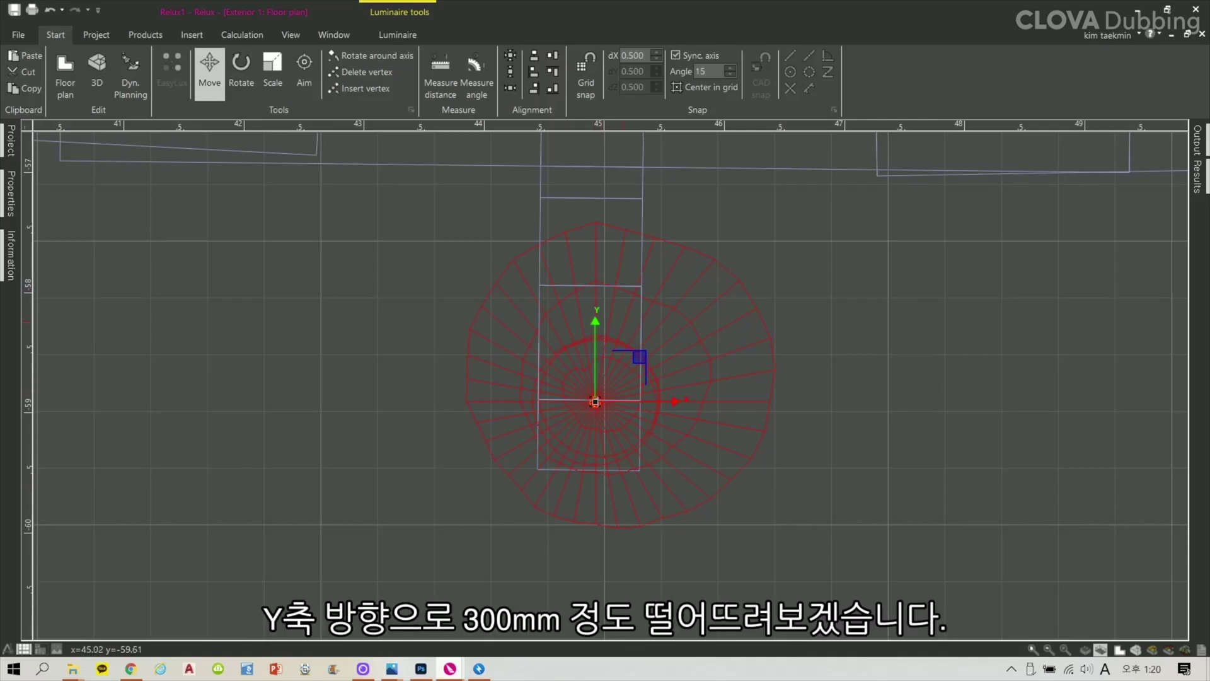
pyautogui.moveTo(582, 350); pyautogui.dragTo(486, 304, button='middle')
pyautogui.scroll(2, 486, 304)
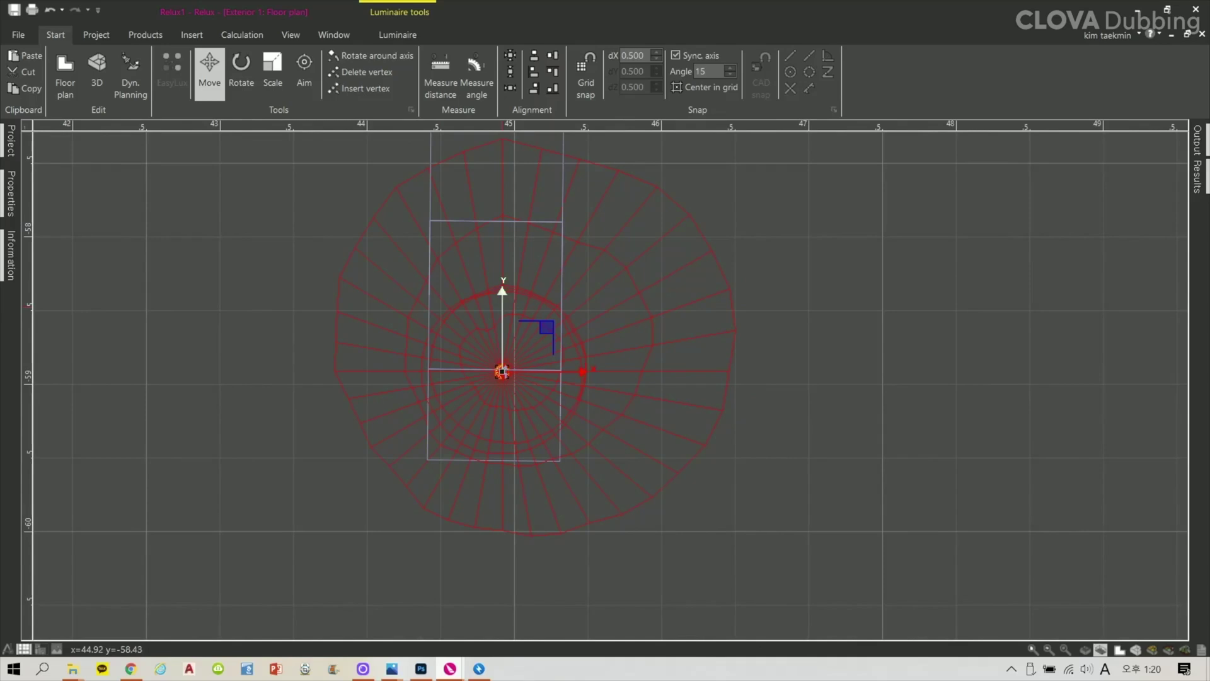
pyautogui.moveTo(502, 372); pyautogui.dragTo(502, 417)
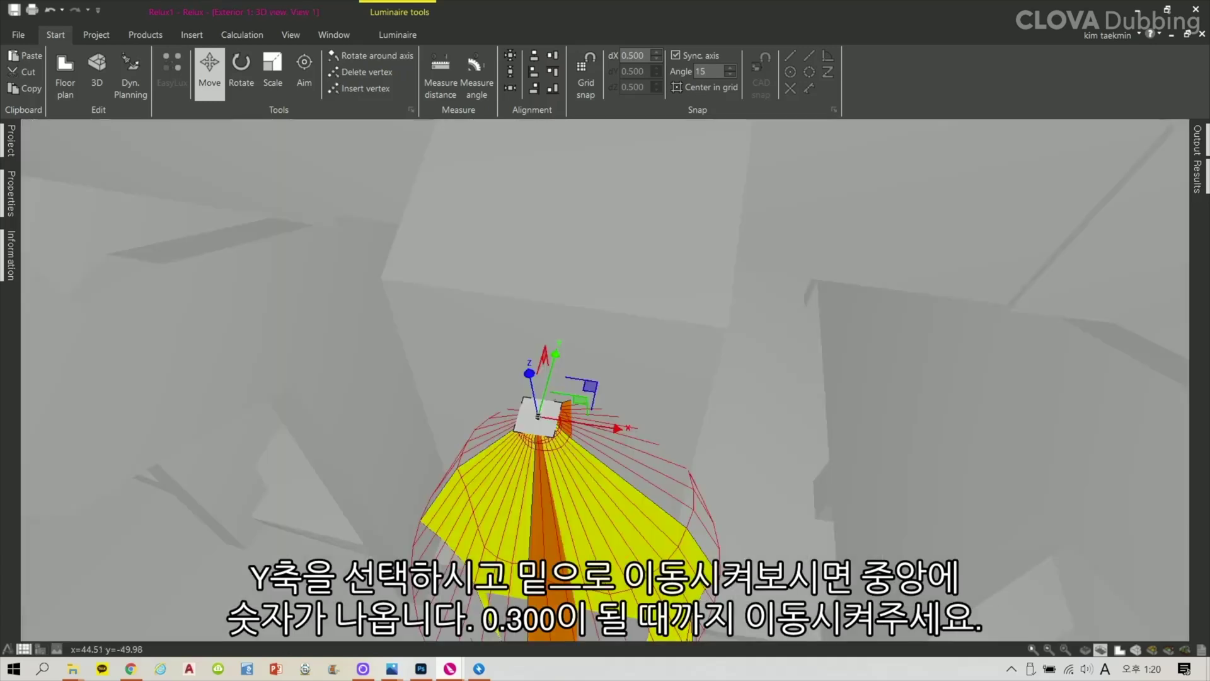
pyautogui.moveTo(605, 379); pyautogui.dragTo(429, 271, button='middle')
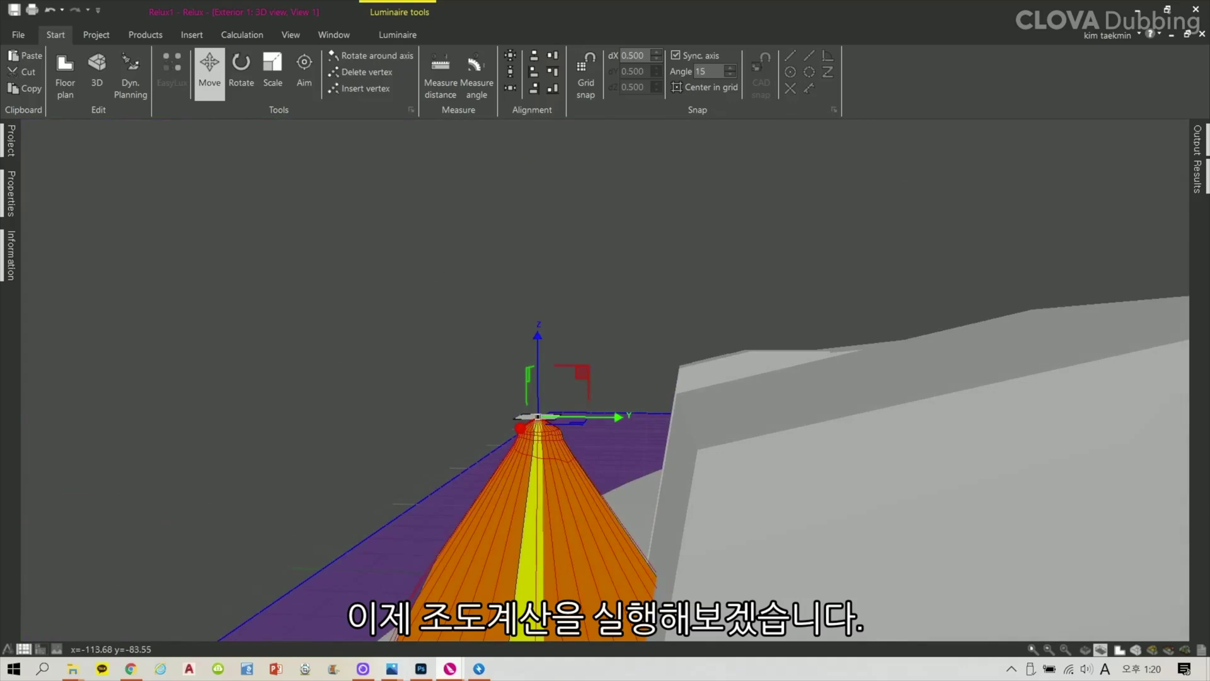
pyautogui.moveTo(391, 403); pyautogui.dragTo(492, 432, button='middle')
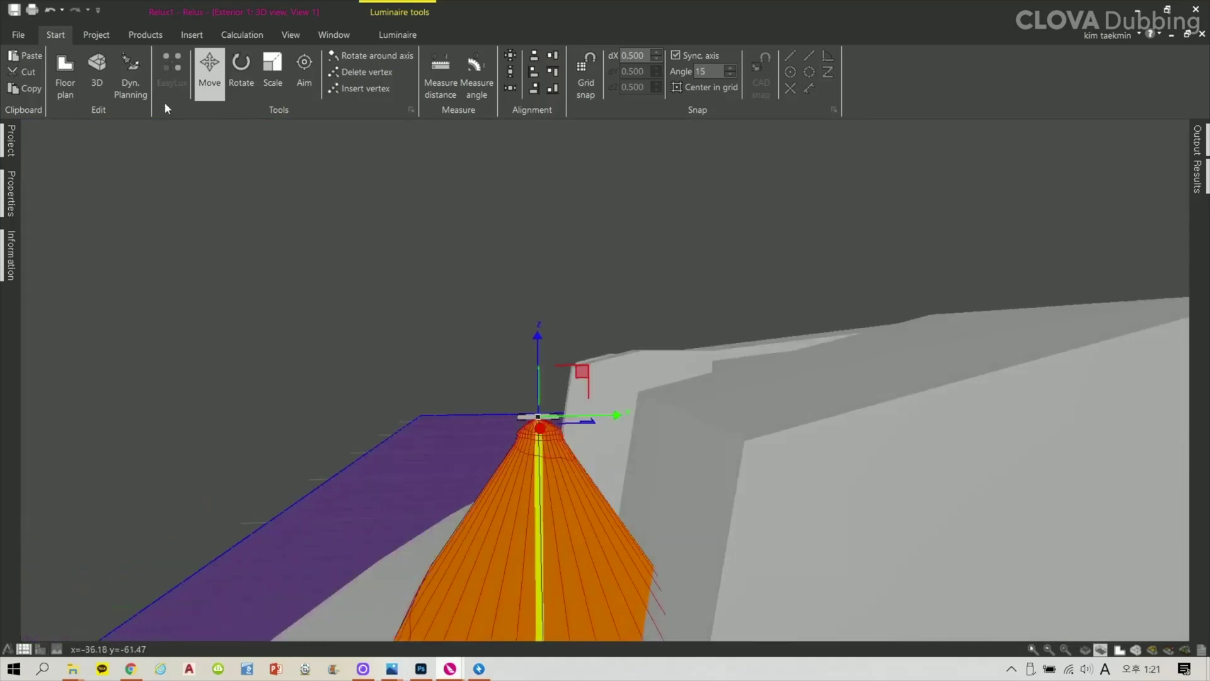
# Run the artificial light calculation and display the result as 3D pseudo colours
pyautogui.click(236, 38)
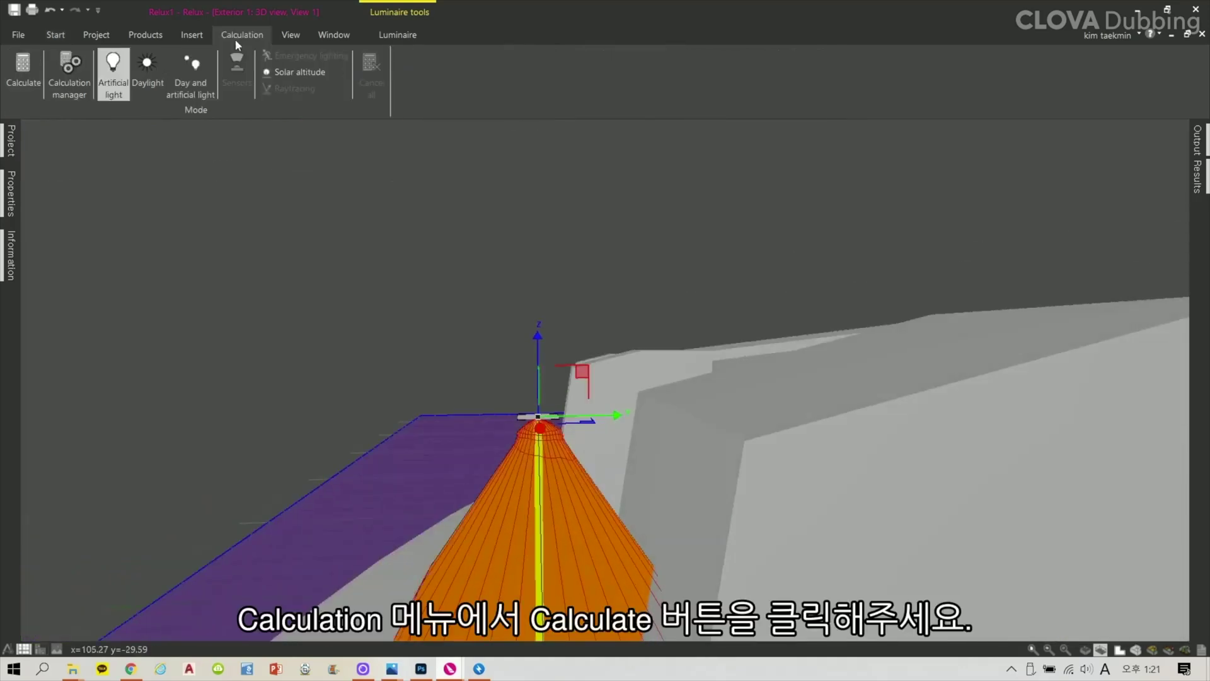
pyautogui.click(31, 89)
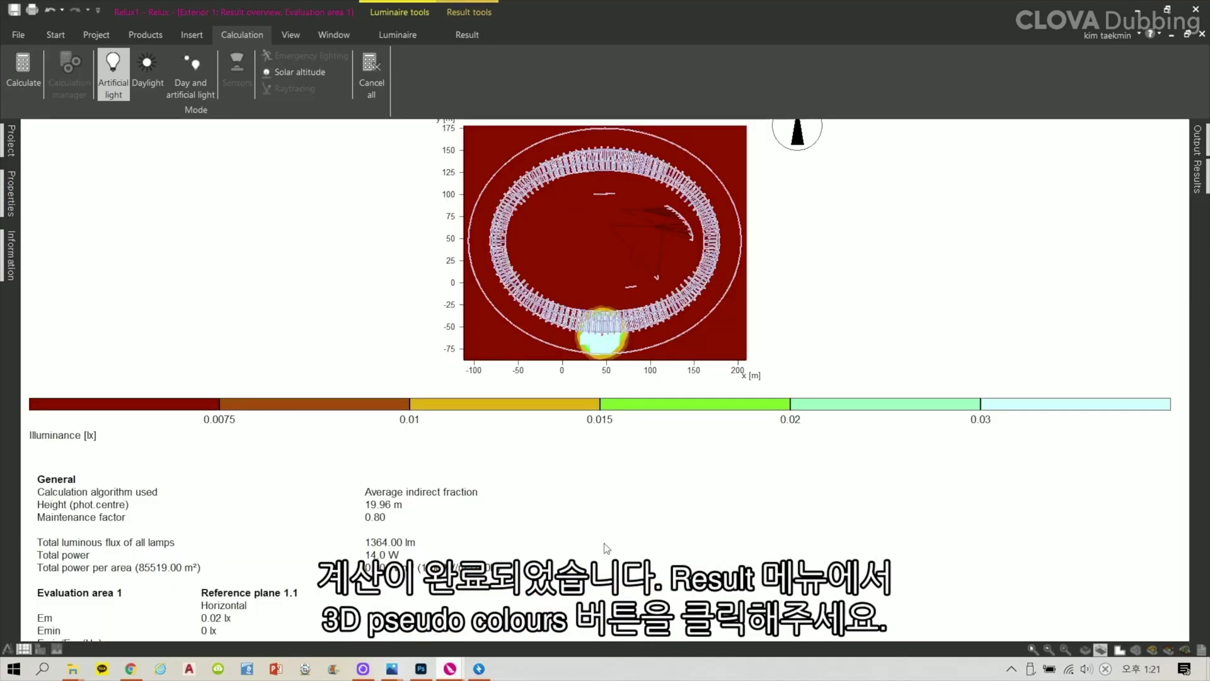
pyautogui.click(471, 35)
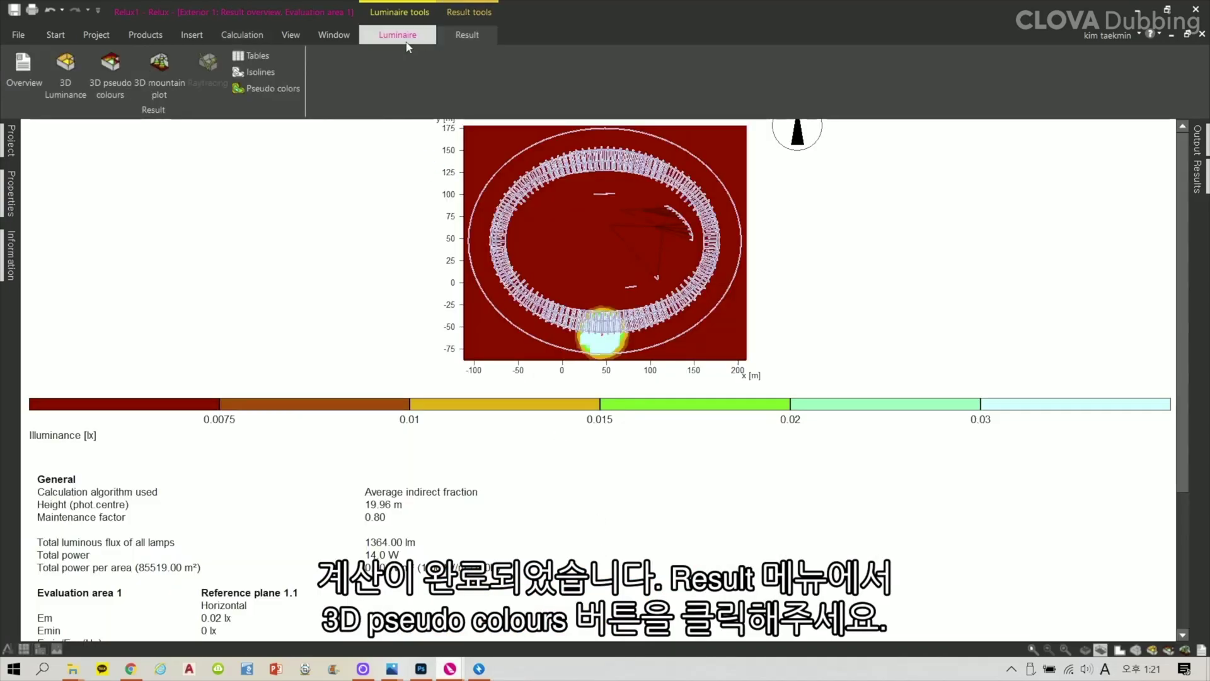
pyautogui.click(118, 92)
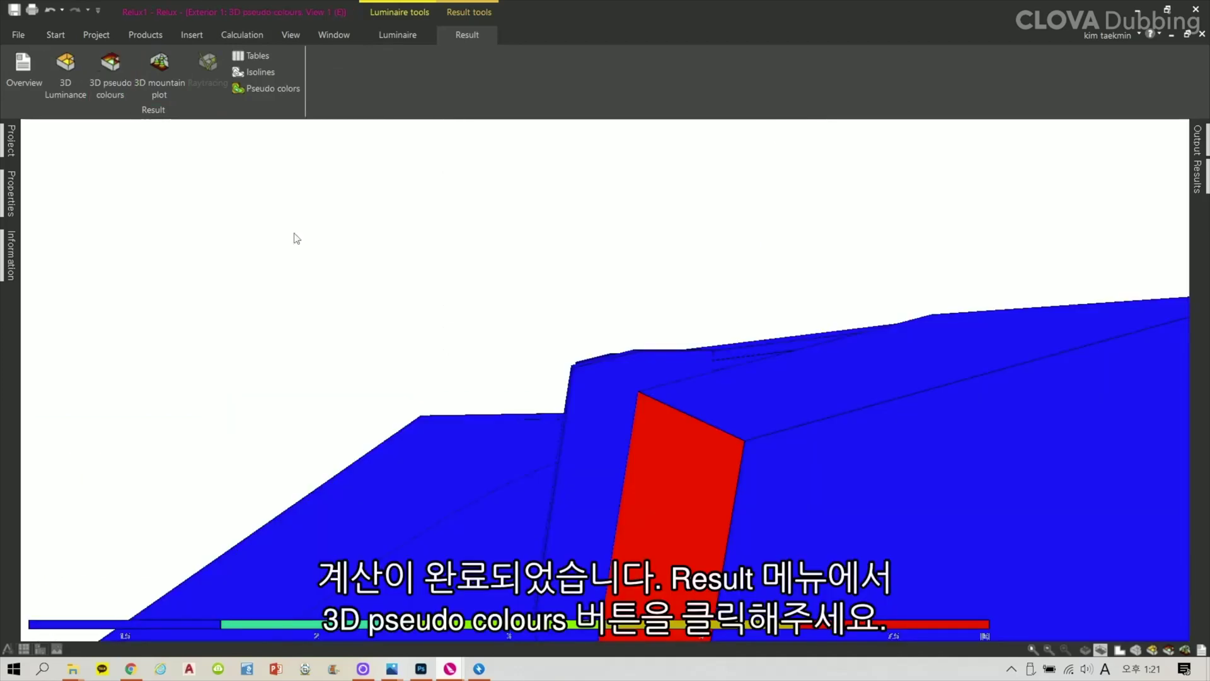
# Change the 3D pseudo-colour scale to Manual scaling with an average scale value of 50 lux
pyautogui.scroll(-5, 674, 425)
pyautogui.moveTo(656, 474); pyautogui.dragTo(849, 513)
pyautogui.scroll(4, 846, 523)
pyautogui.scroll(3, 732, 495)
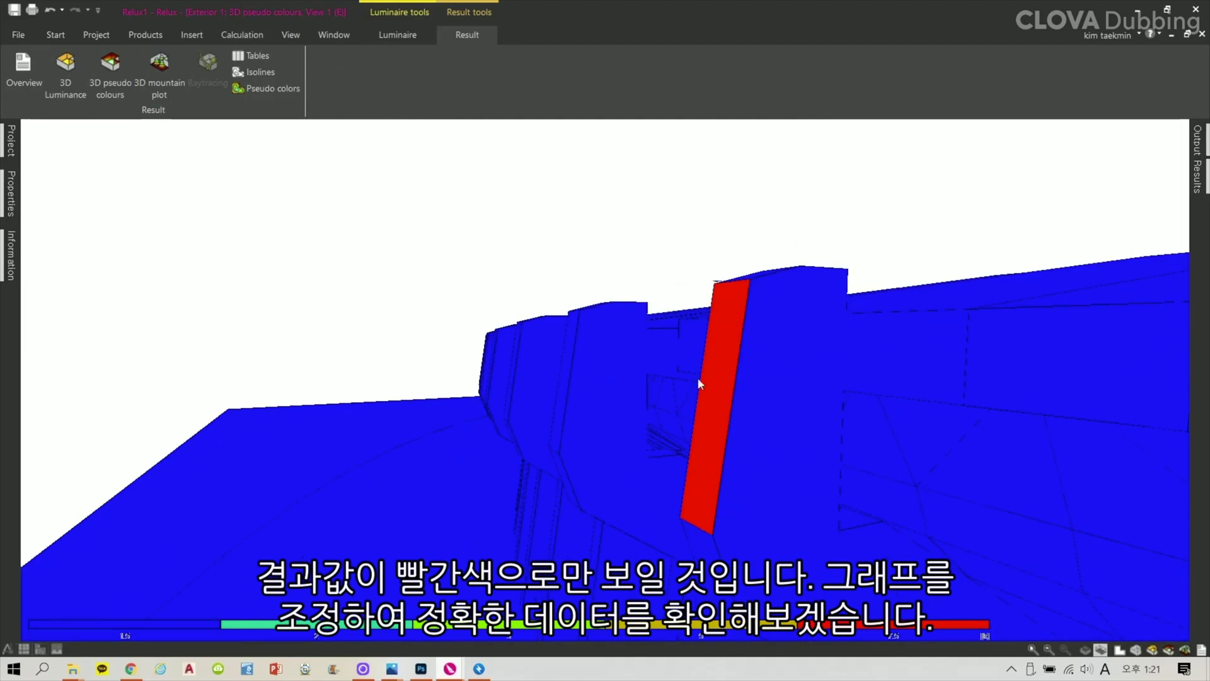
pyautogui.rightClick(538, 406)
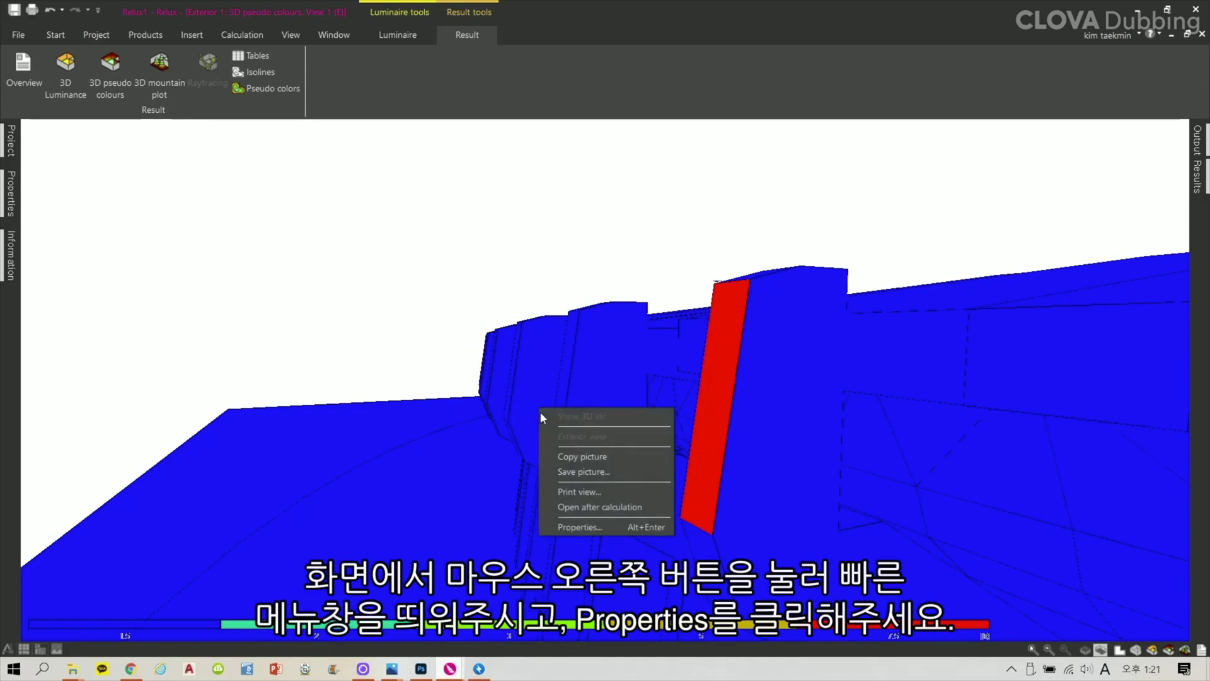
pyautogui.click(571, 527)
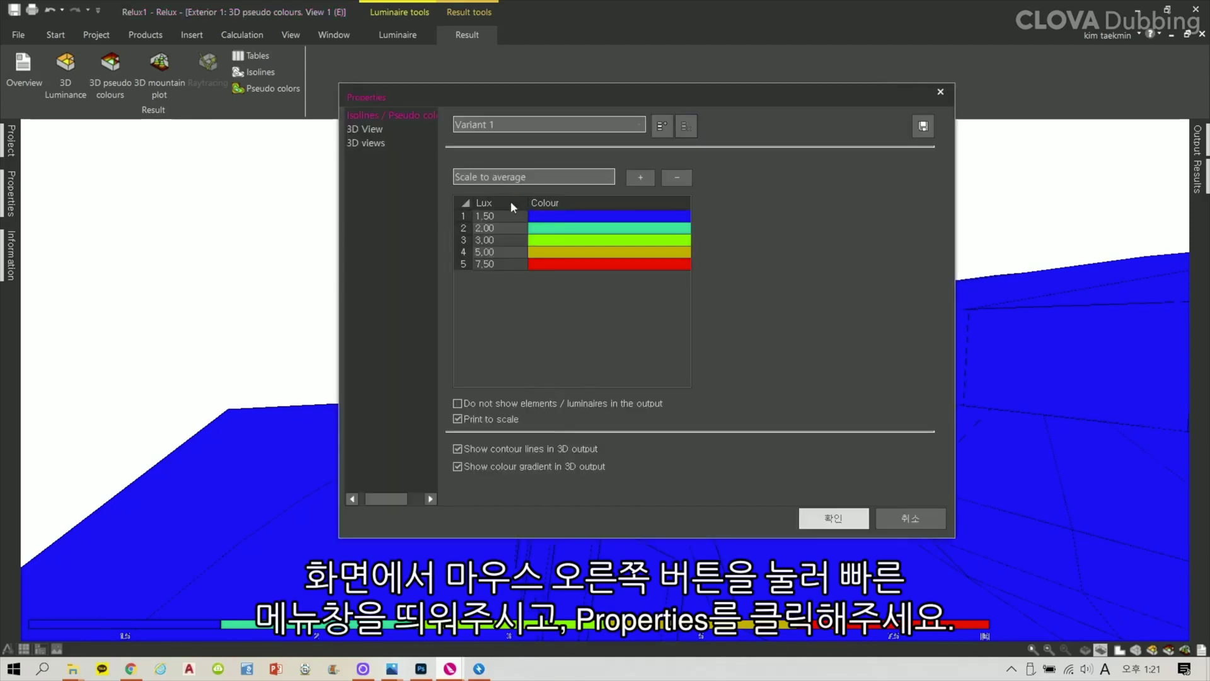
pyautogui.click(523, 177)
pyautogui.click(517, 218)
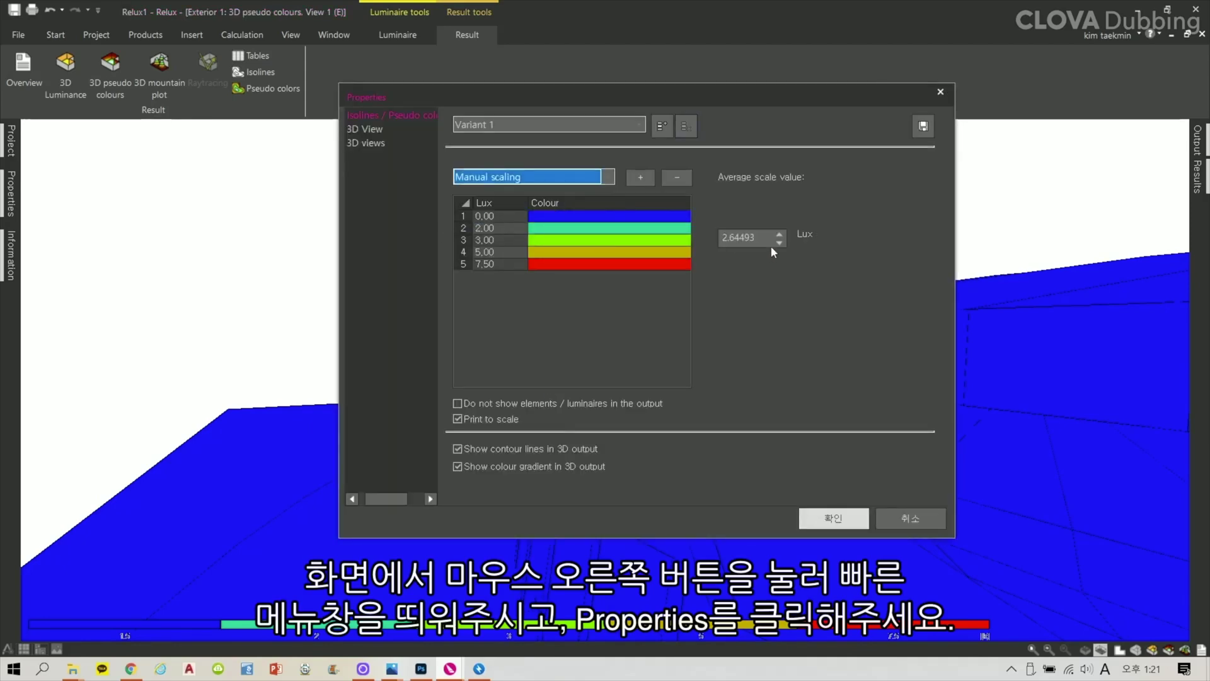
pyautogui.doubleClick(743, 238)
pyautogui.write('50')
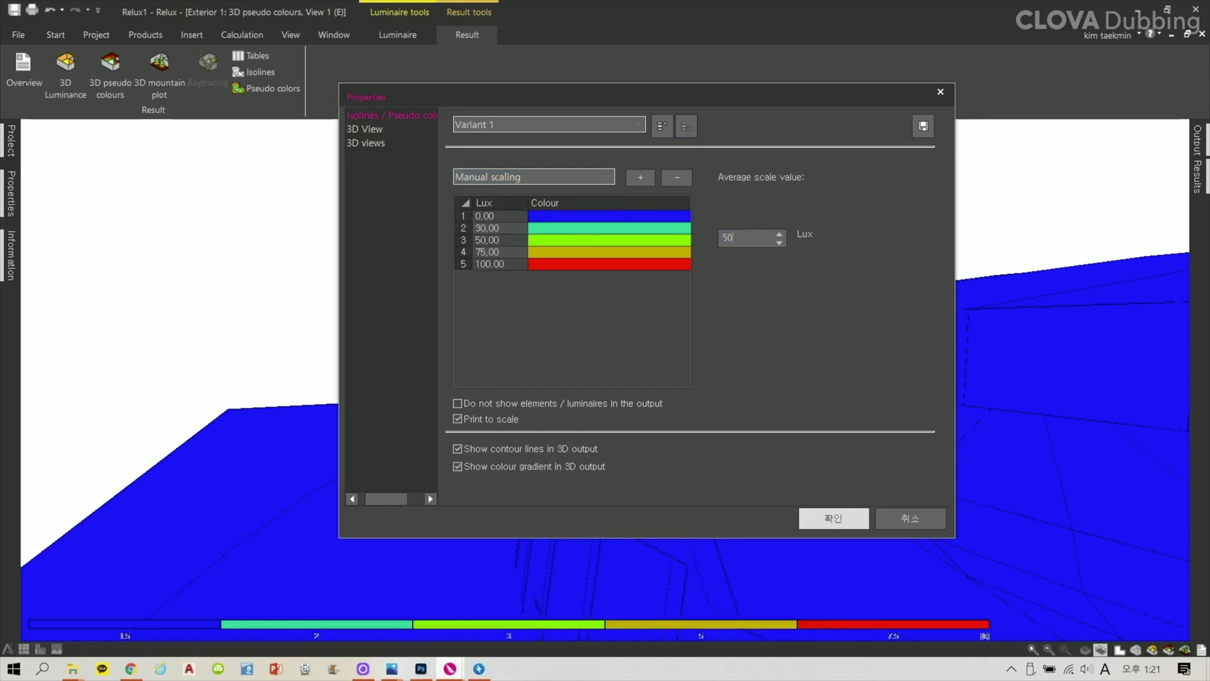
pyautogui.click(819, 515)
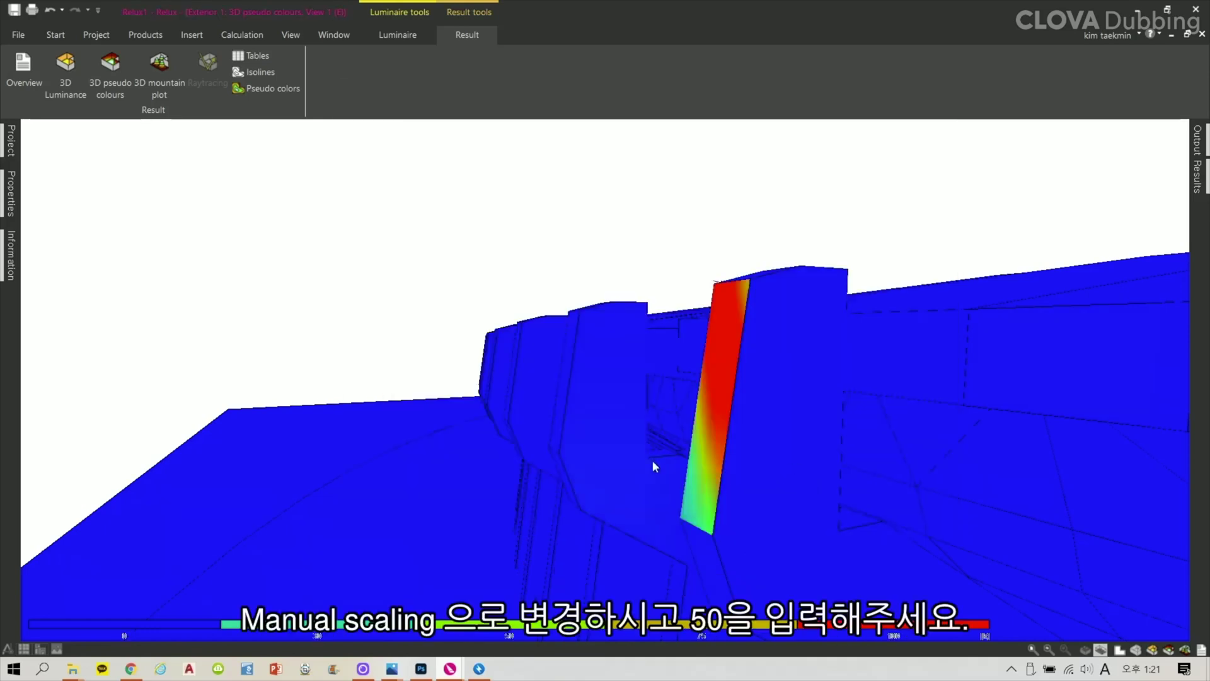
# Examine the lit rib's pseudo colours, and set the manual illuminance scale's average value to 100 lux
pyautogui.scroll(-2, 653, 461)
pyautogui.moveTo(621, 496)
pyautogui.mouseDown()
pyautogui.moveTo(650, 479)
pyautogui.moveTo(638, 487)
pyautogui.mouseUp()
pyautogui.scroll(3, 899, 345)
pyautogui.scroll(-3, 912, 346)
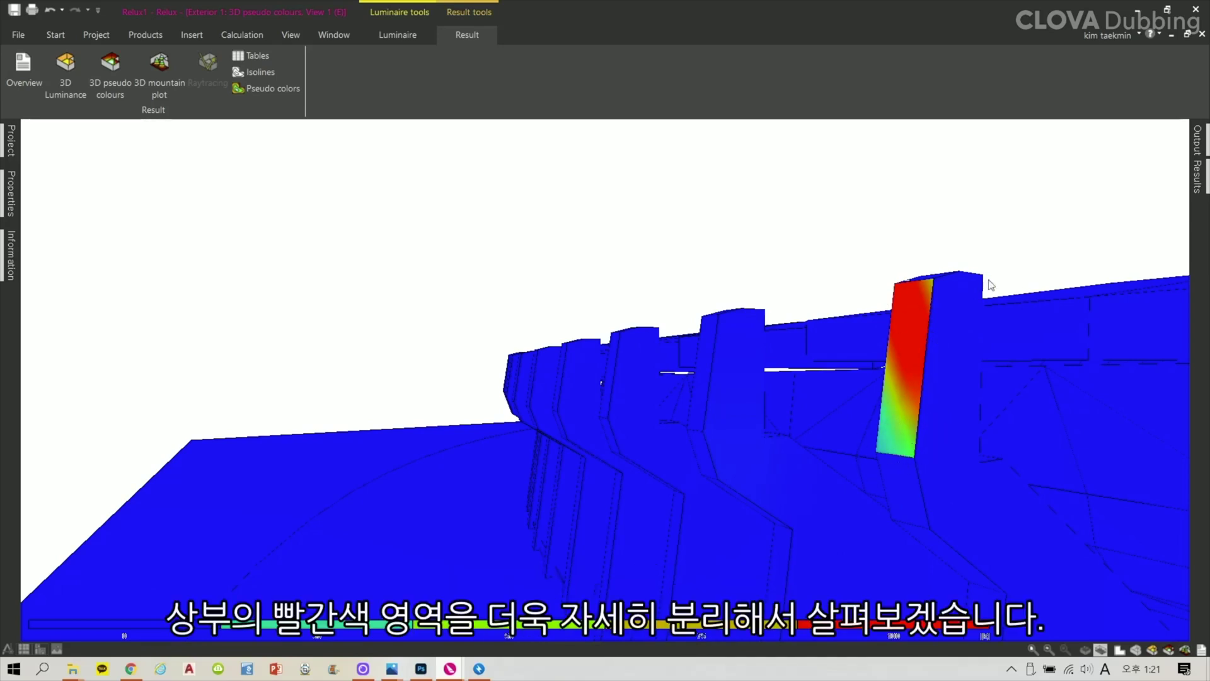
pyautogui.rightClick(635, 286)
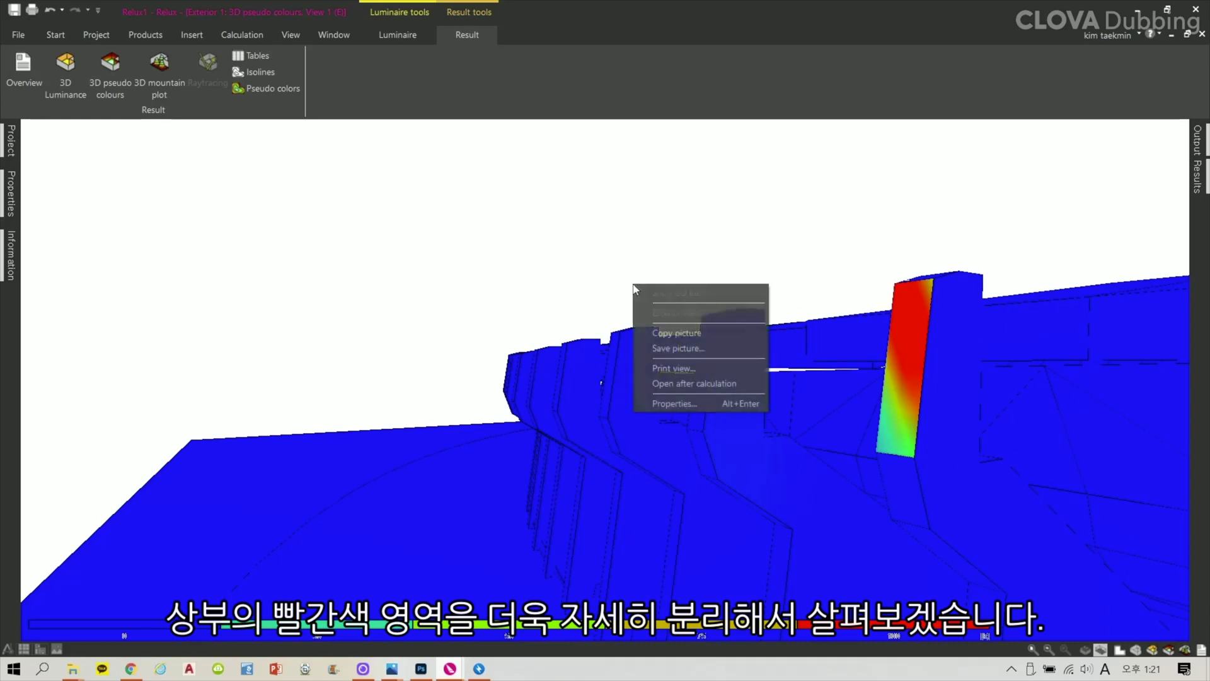
pyautogui.click(656, 409)
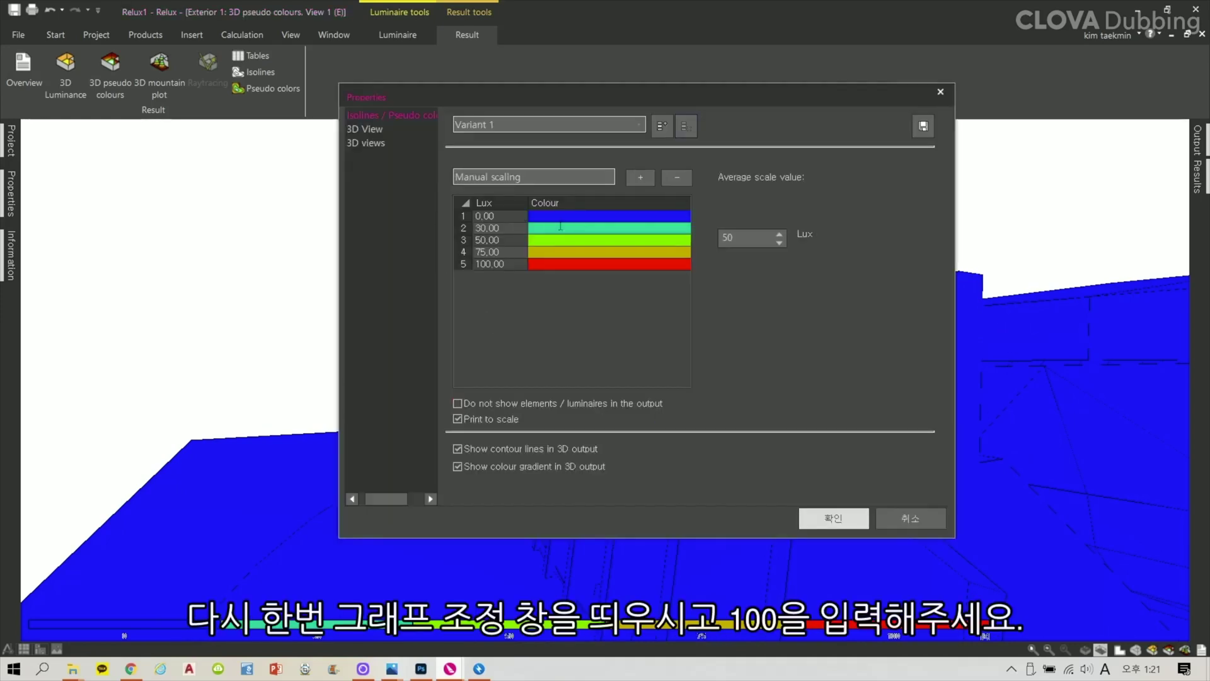
pyautogui.doubleClick(726, 238)
pyautogui.write('100')
pyautogui.click(842, 519)
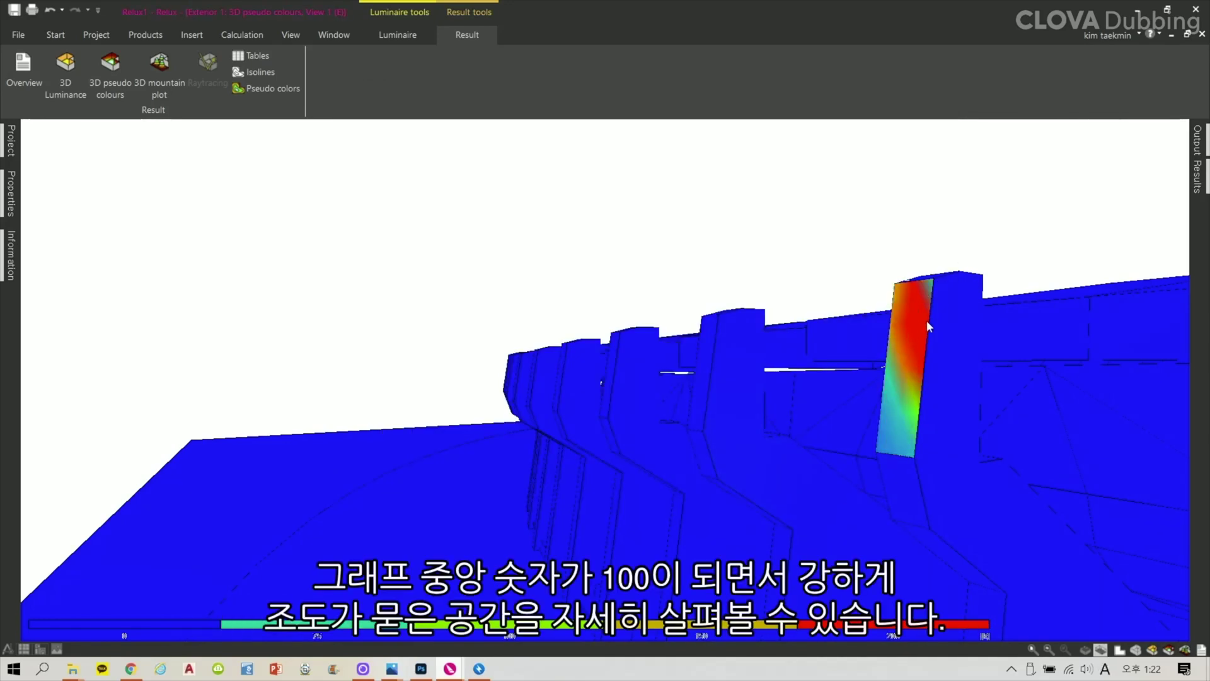
# Inspect the illuminance near the top of the lit rib, and raise the average scale value to 200 lux
pyautogui.scroll(3, 927, 324)
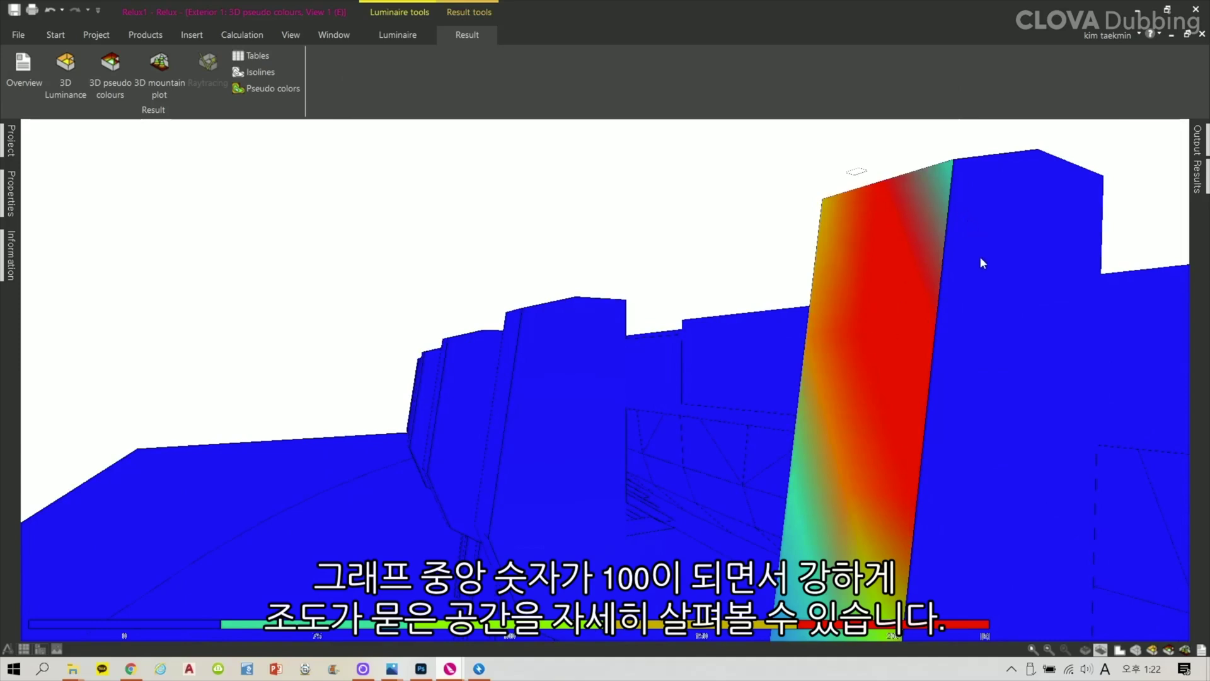
pyautogui.scroll(-5, 943, 214)
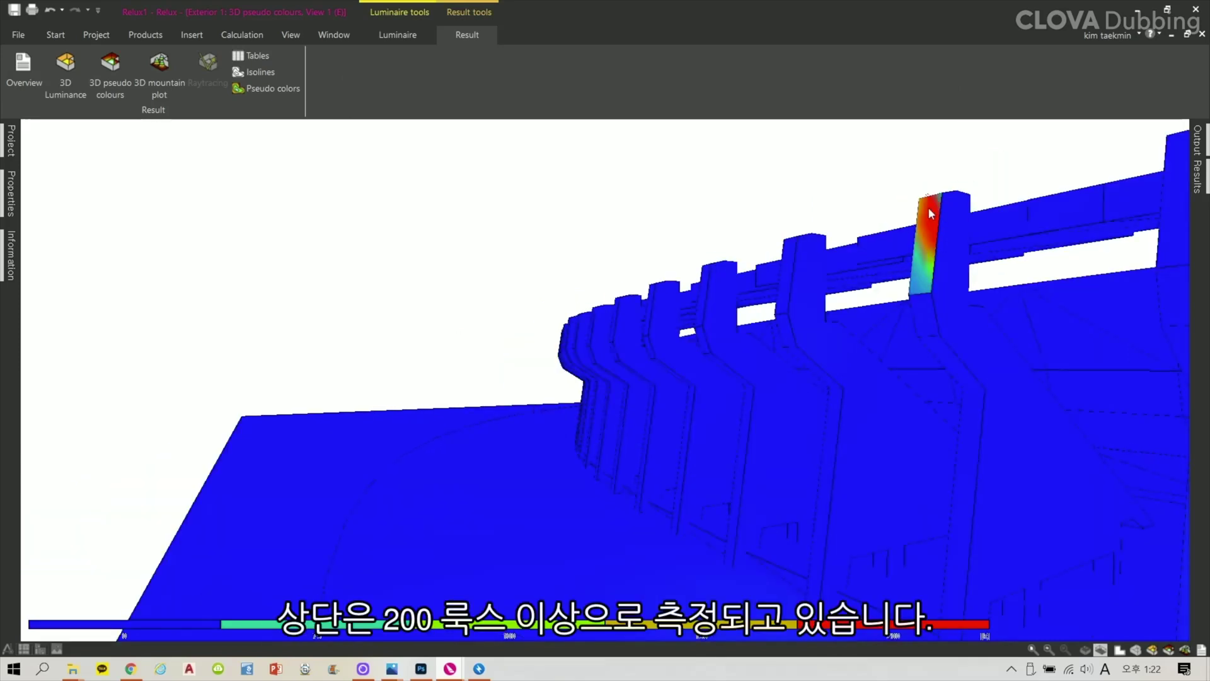
pyautogui.scroll(6, 931, 218)
pyautogui.scroll(-3, 934, 233)
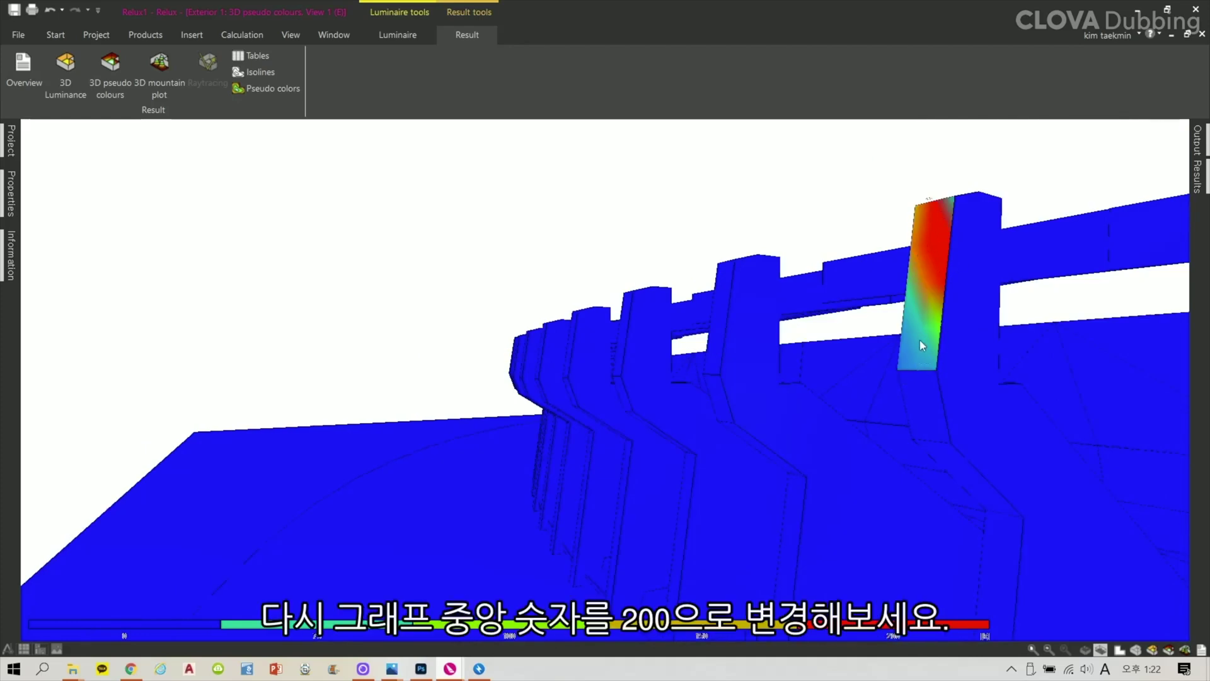
pyautogui.rightClick(752, 224)
pyautogui.click(782, 341)
pyautogui.moveTo(739, 238); pyautogui.dragTo(639, 197)
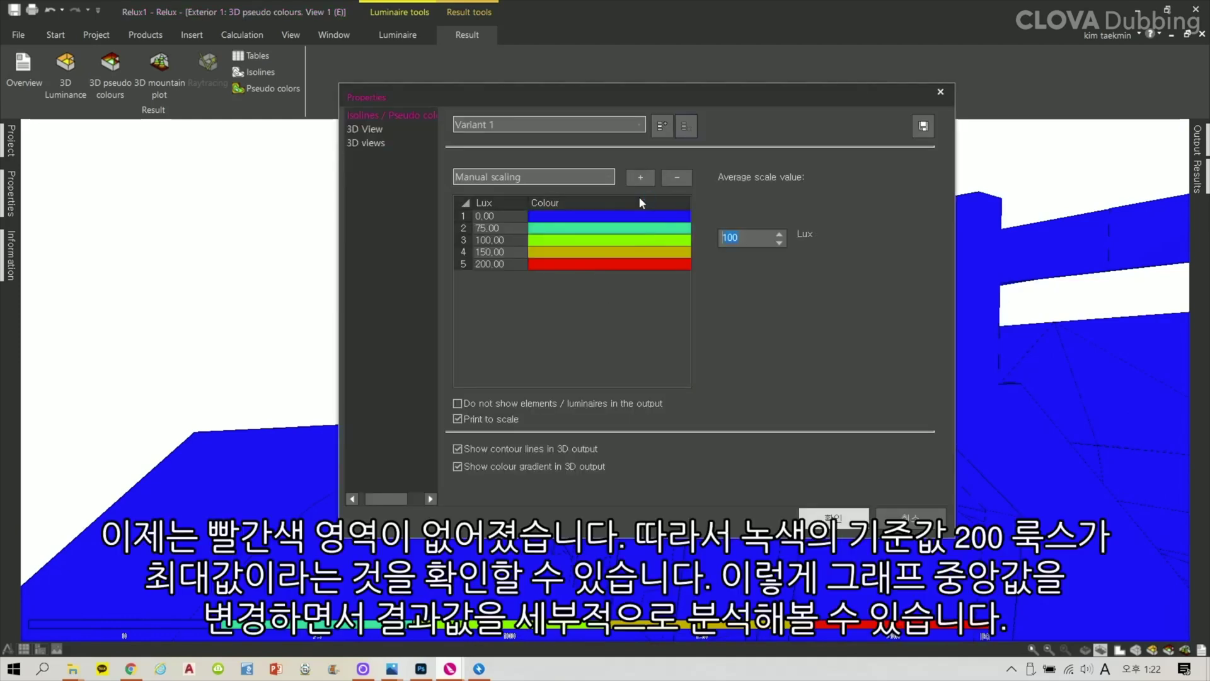
pyautogui.write('200')
pyautogui.click(833, 515)
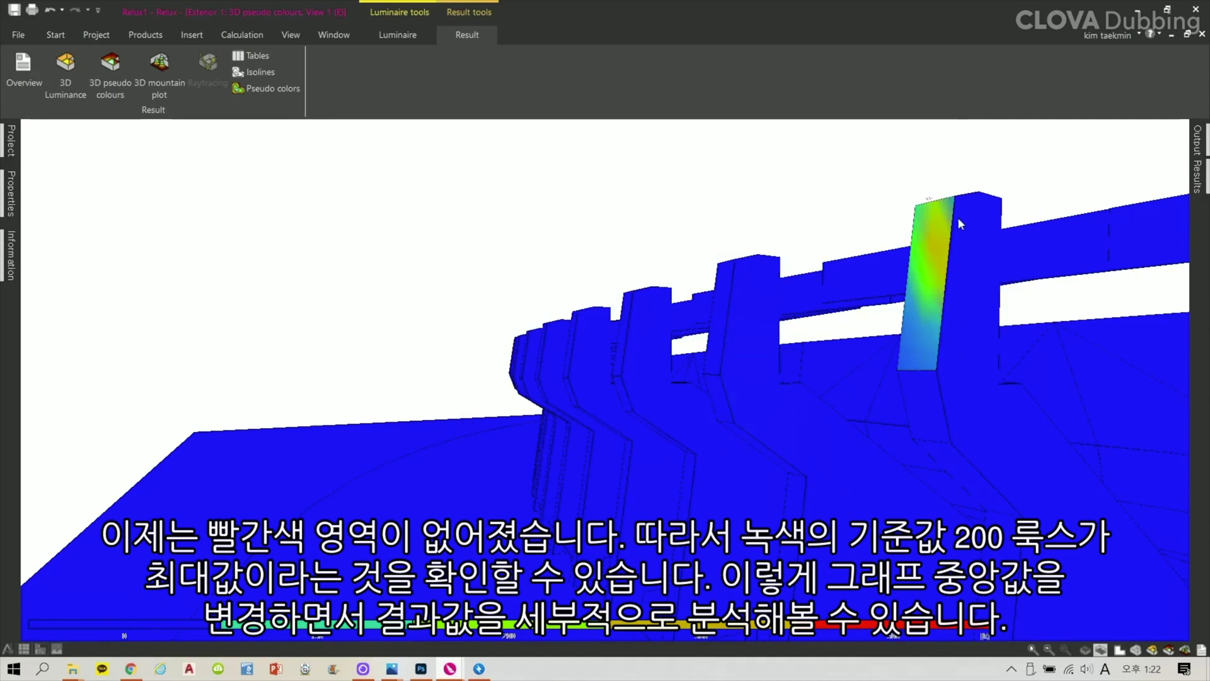
# Review the rib's illuminance at the new scale, and open 3D view1 of Exterior 1's luminance 3D pseudo colours
pyautogui.scroll(2, 958, 217)
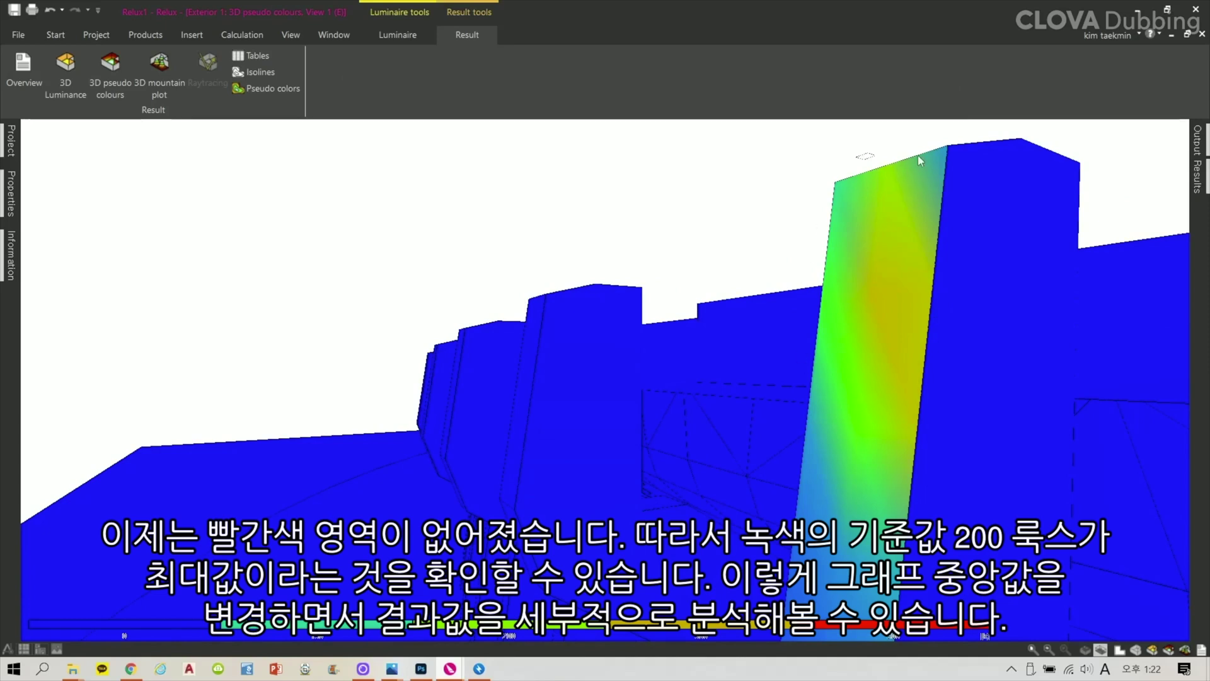
pyautogui.scroll(-5, 918, 155)
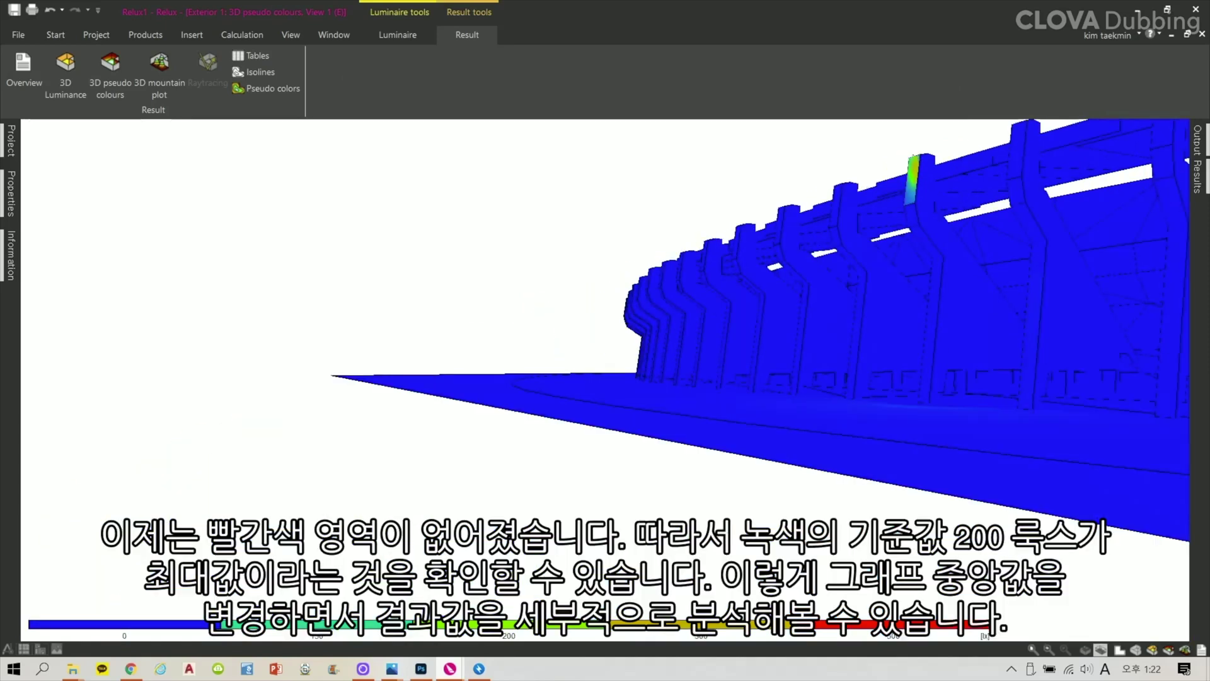
pyautogui.moveTo(879, 181); pyautogui.dragTo(879, 236)
pyautogui.scroll(1, 898, 278)
pyautogui.scroll(5, 900, 279)
pyautogui.scroll(-3, 900, 279)
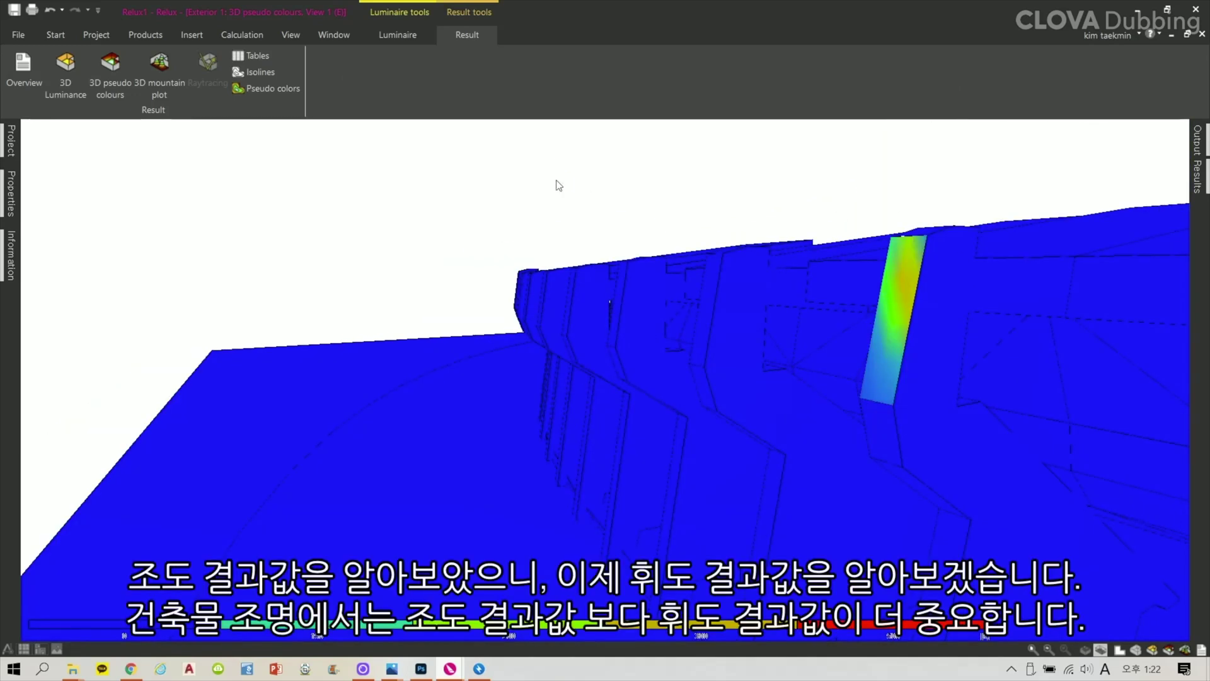
pyautogui.click(1198, 137)
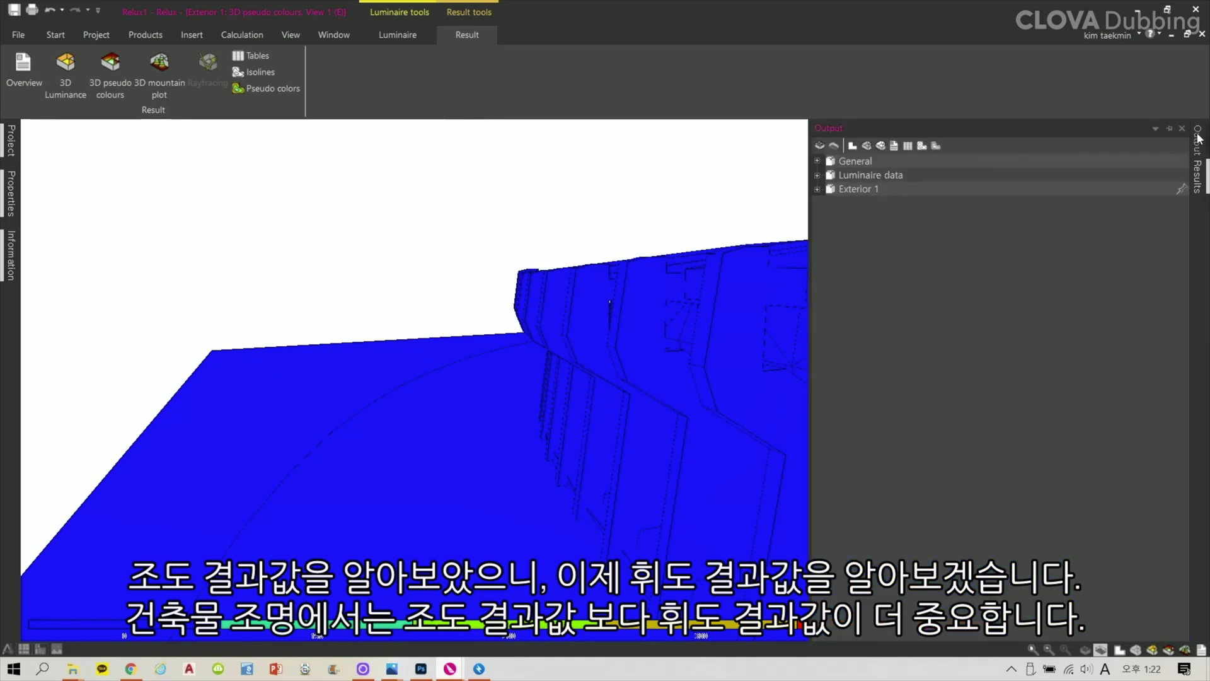
pyautogui.click(817, 189)
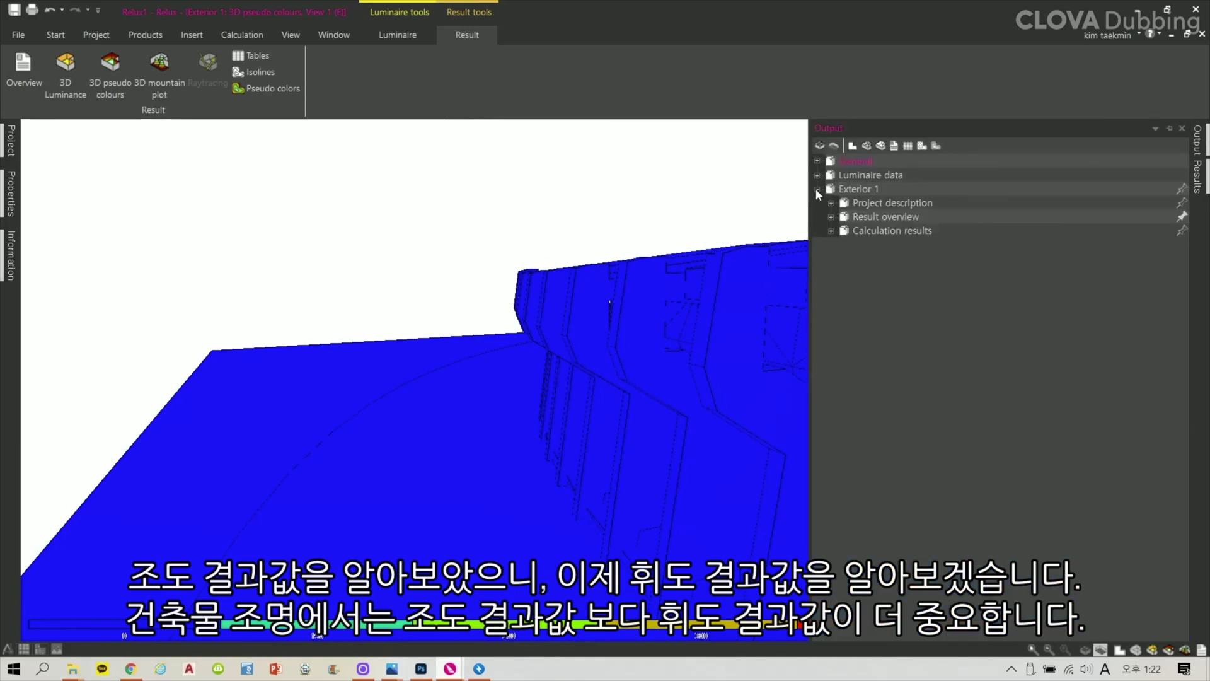
pyautogui.click(832, 231)
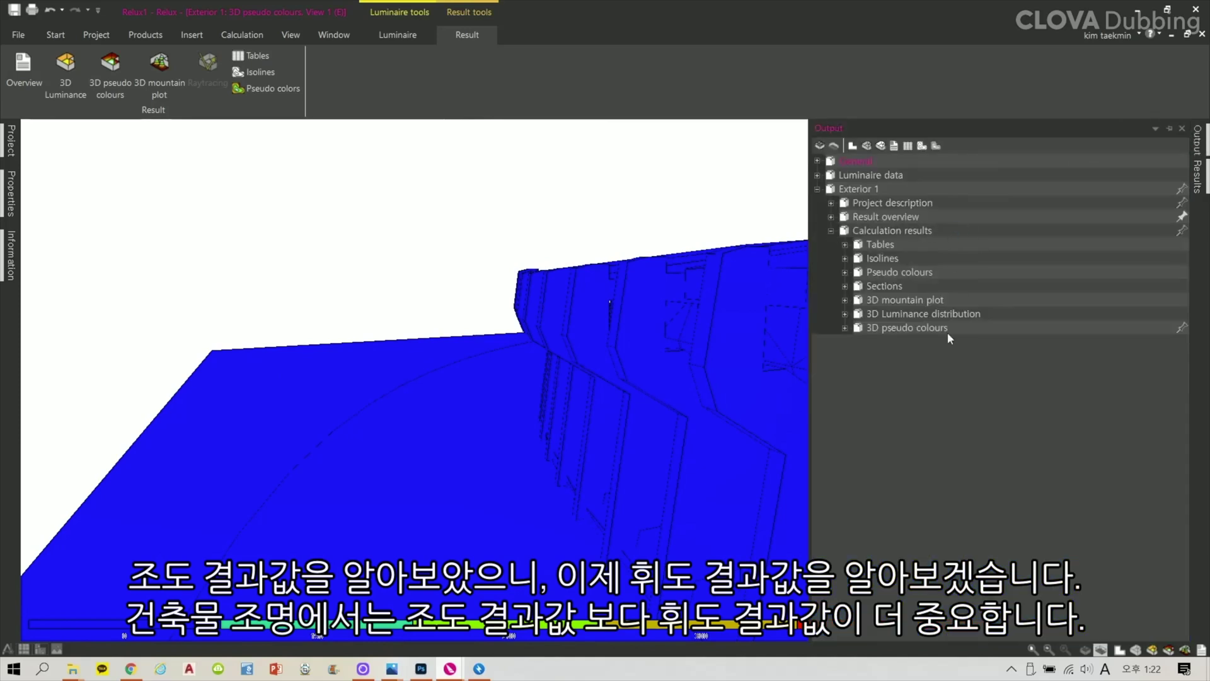
pyautogui.click(849, 328)
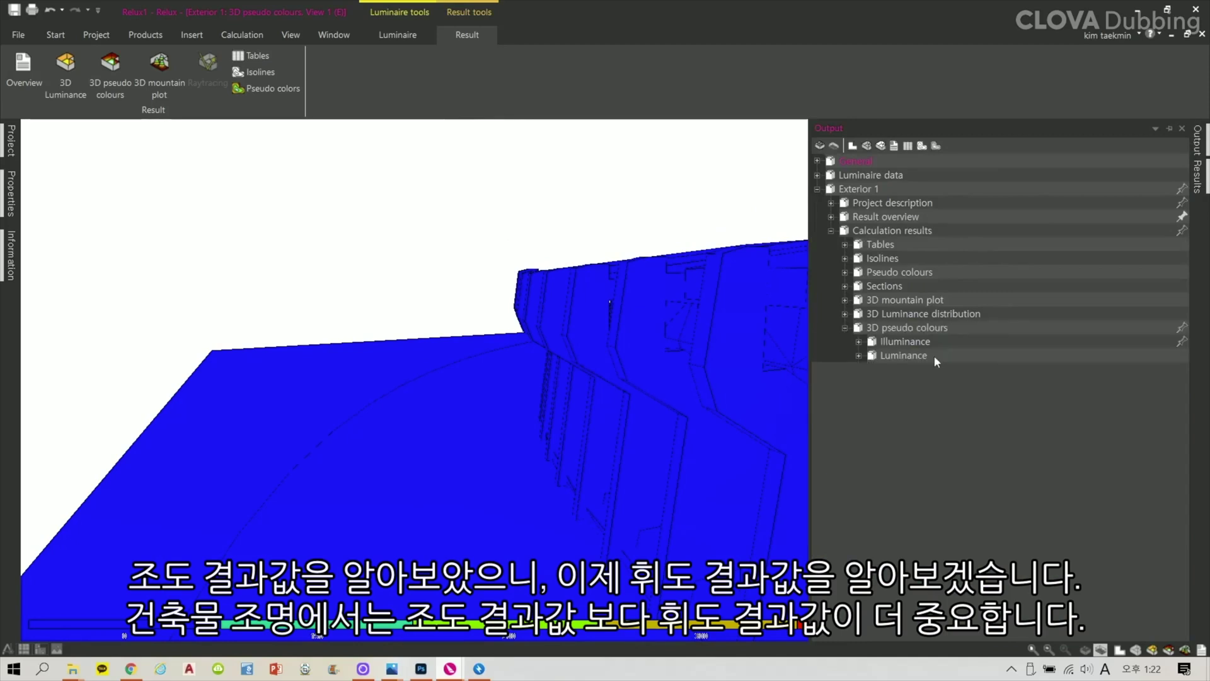
pyautogui.click(858, 356)
pyautogui.click(935, 370)
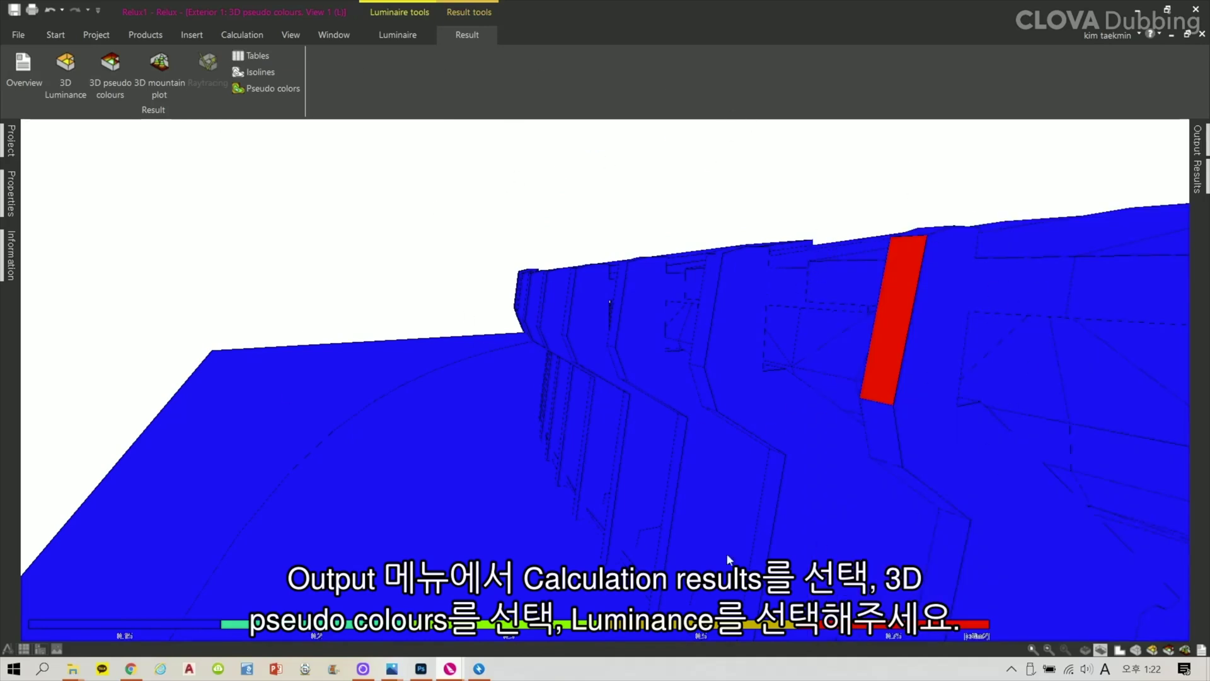
# Change the luminance pseudo-colour scale to Manual scaling with an average scale value of 25
pyautogui.rightClick(575, 337)
pyautogui.click(604, 458)
pyautogui.click(596, 177)
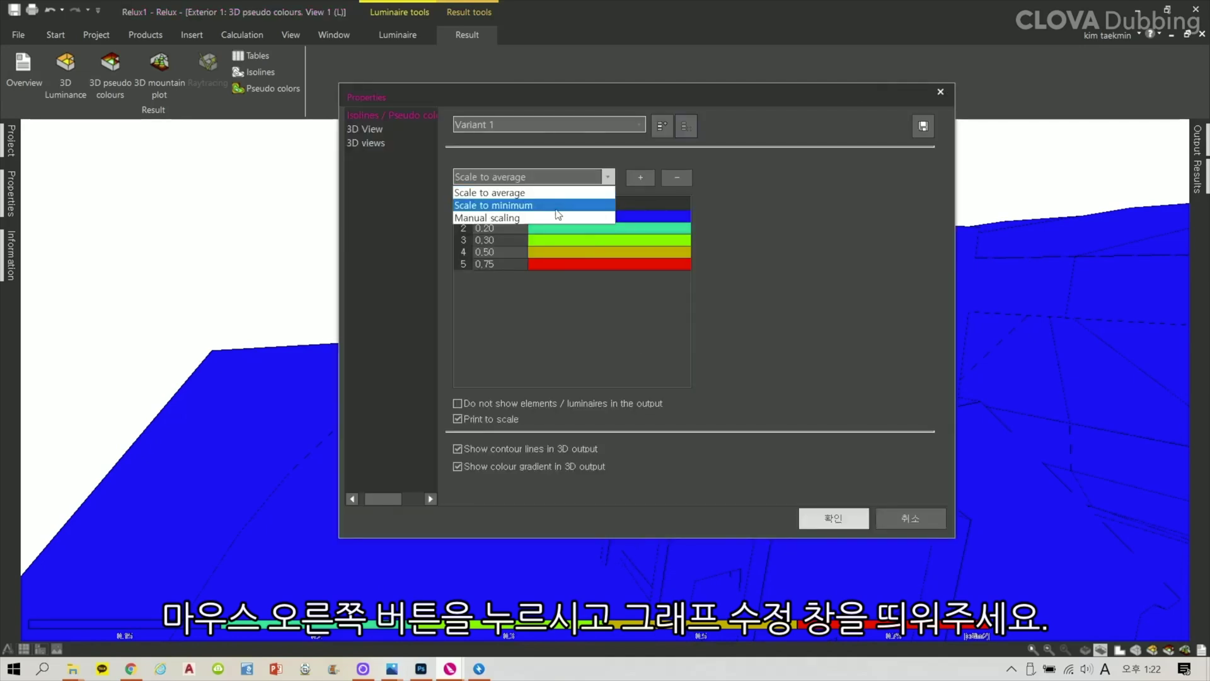
pyautogui.click(556, 205)
pyautogui.click(555, 176)
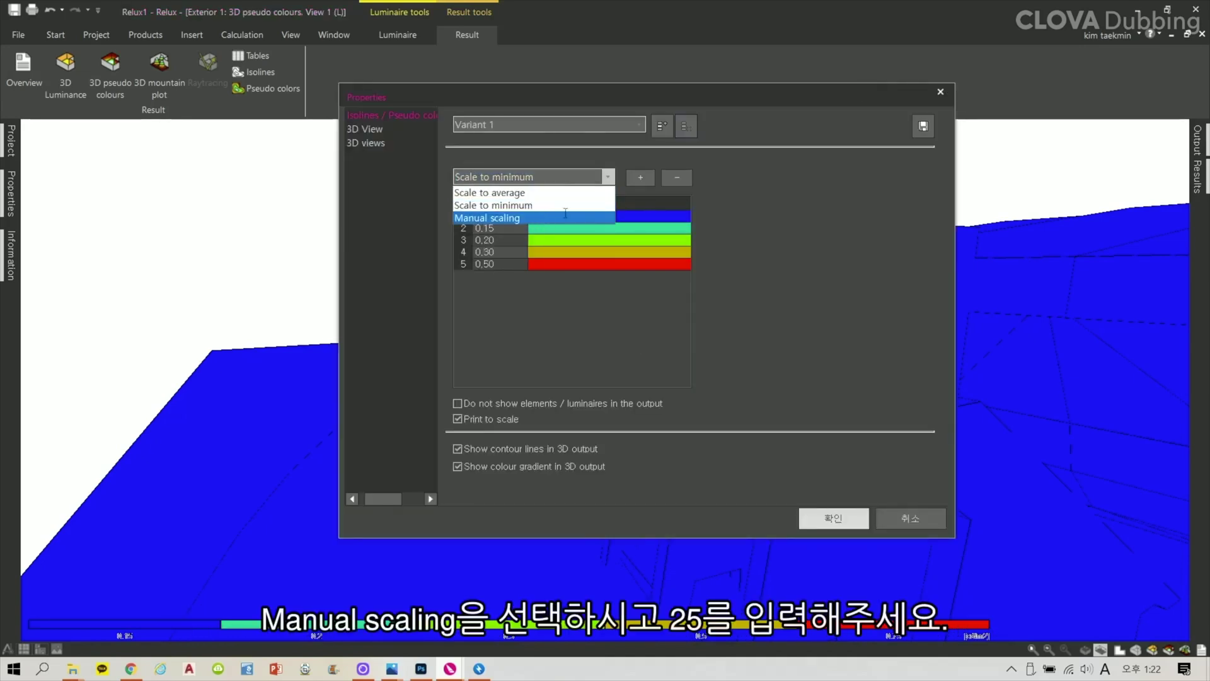
pyautogui.click(544, 217)
pyautogui.write('25')
pyautogui.click(843, 515)
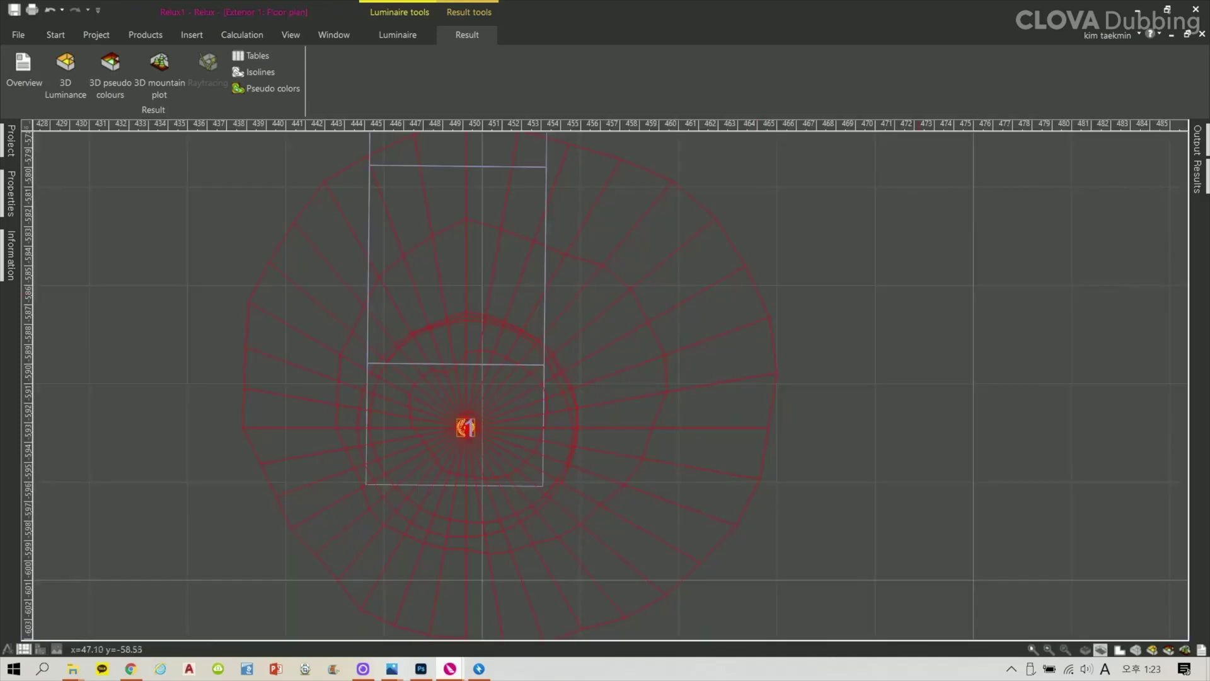
# Select the luminaire in the floor plan and display only its aiming arrow in 3D, hiding its light distribution
pyautogui.moveTo(448, 412); pyautogui.dragTo(485, 446)
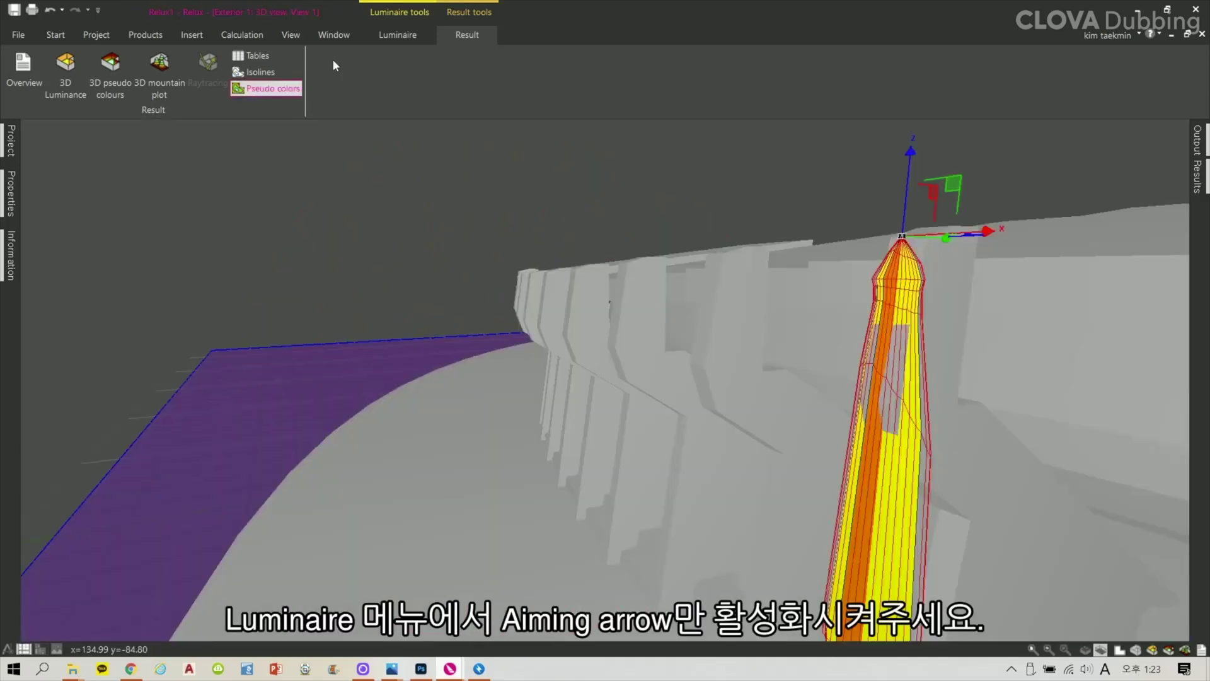
pyautogui.click(397, 35)
pyautogui.click(108, 79)
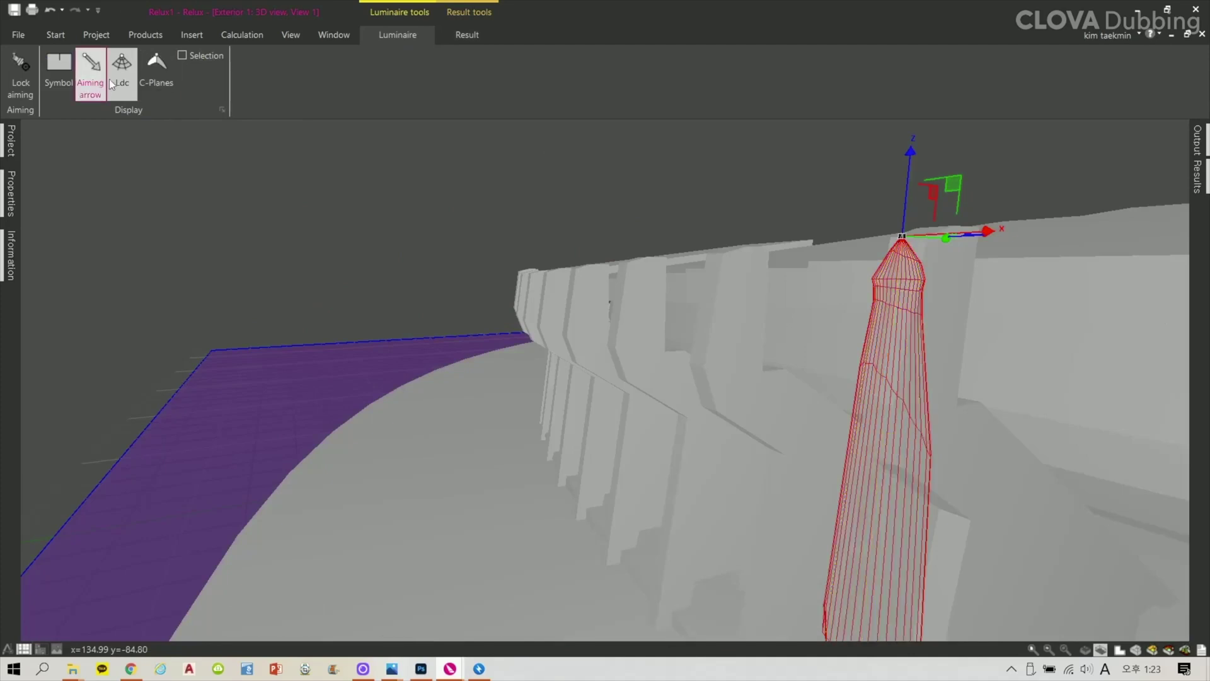
pyautogui.click(114, 78)
# Move the luminaire about 200 mm further outward along Y, to about 500 mm from the rib's face
pyautogui.moveTo(605, 378); pyautogui.dragTo(844, 350, button='middle')
pyautogui.scroll(2, 914, 271)
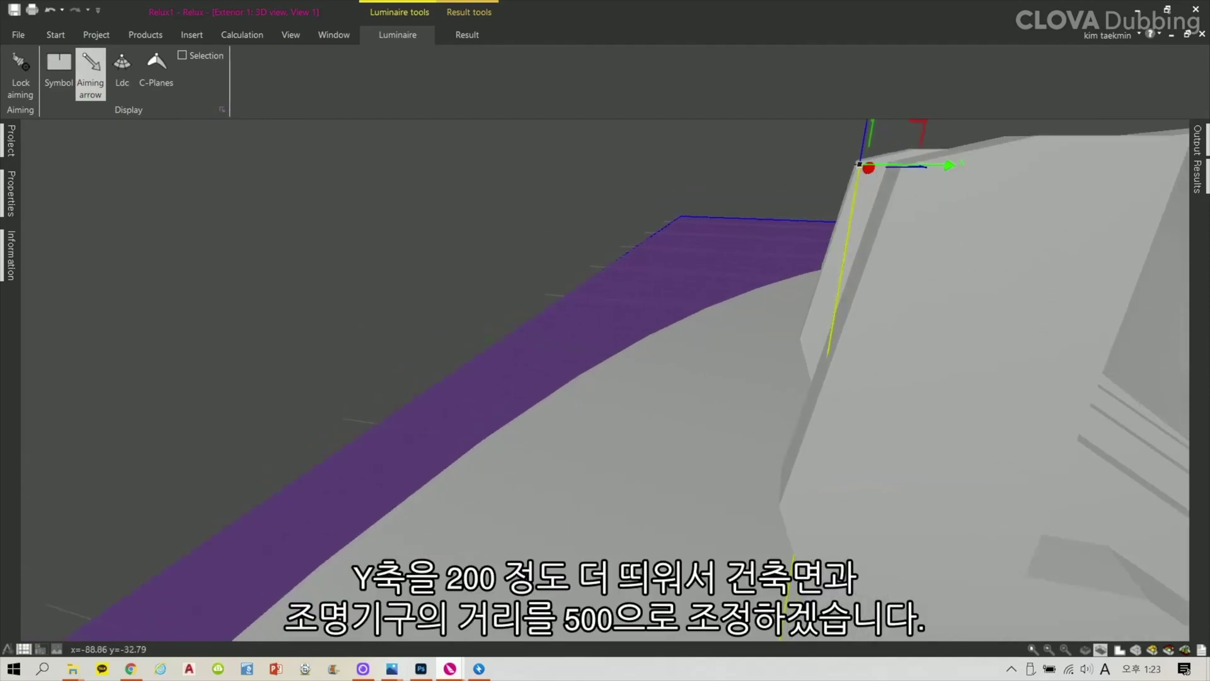
pyautogui.moveTo(889, 264); pyautogui.dragTo(875, 263)
pyautogui.moveTo(795, 259); pyautogui.dragTo(791, 260)
pyautogui.moveTo(880, 264); pyautogui.dragTo(877, 263)
pyautogui.moveTo(630, 390); pyautogui.dragTo(718, 391, button='right')
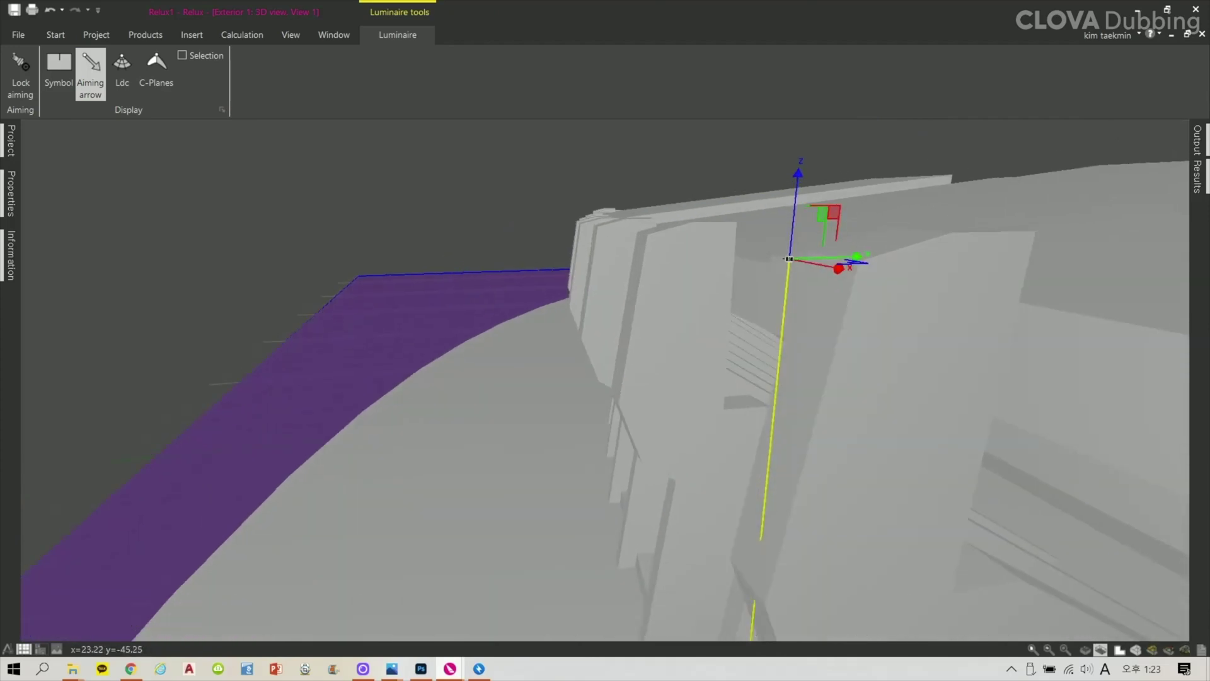
pyautogui.moveTo(631, 441); pyautogui.dragTo(621, 479, button='middle')
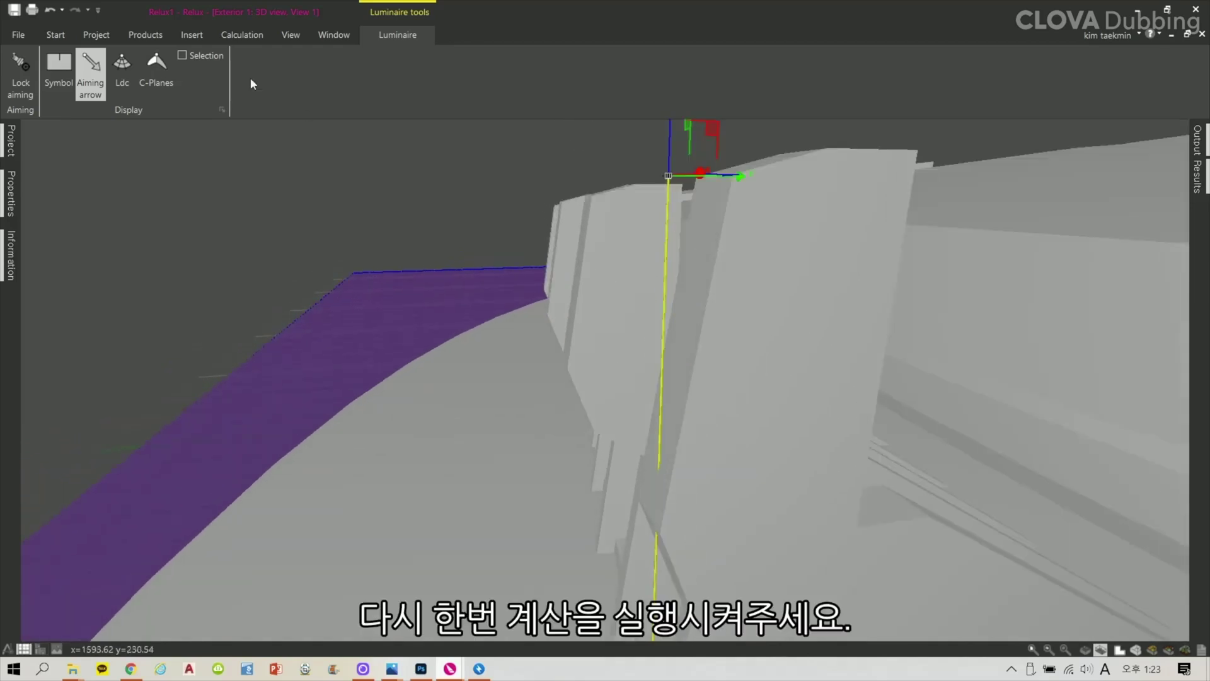
# Recalculate the artificial light and display the rib's illuminance as 3D pseudo colours
pyautogui.click(242, 35)
pyautogui.click(23, 75)
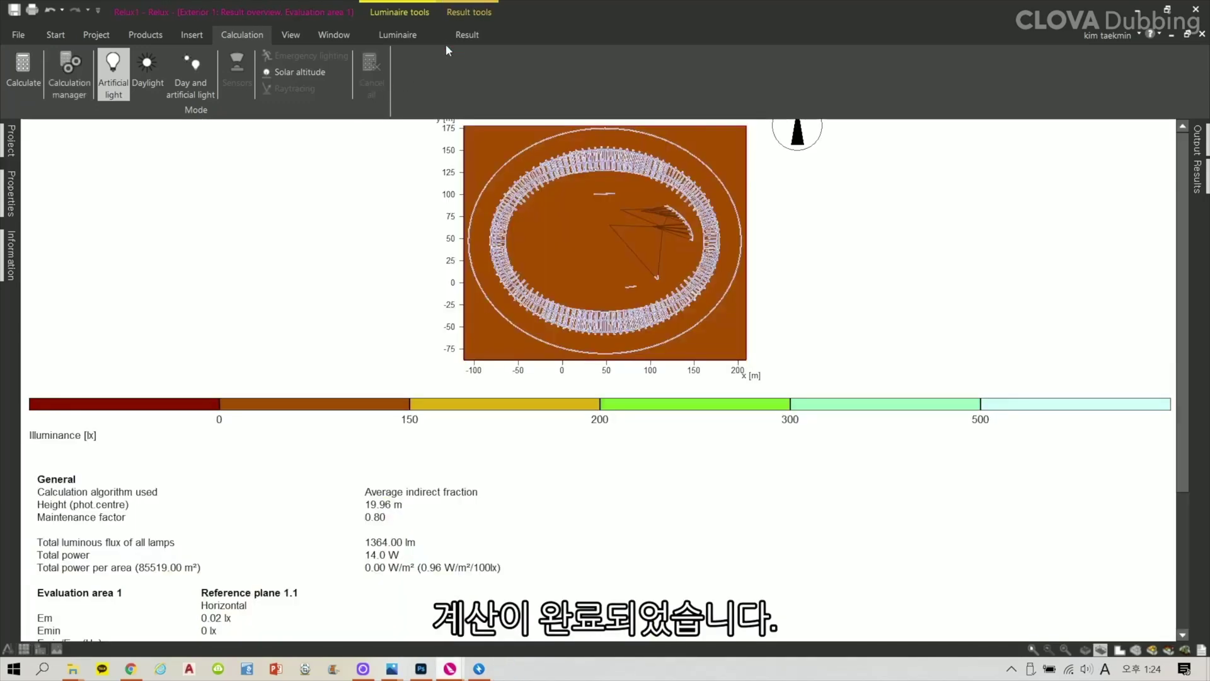
pyautogui.click(446, 41)
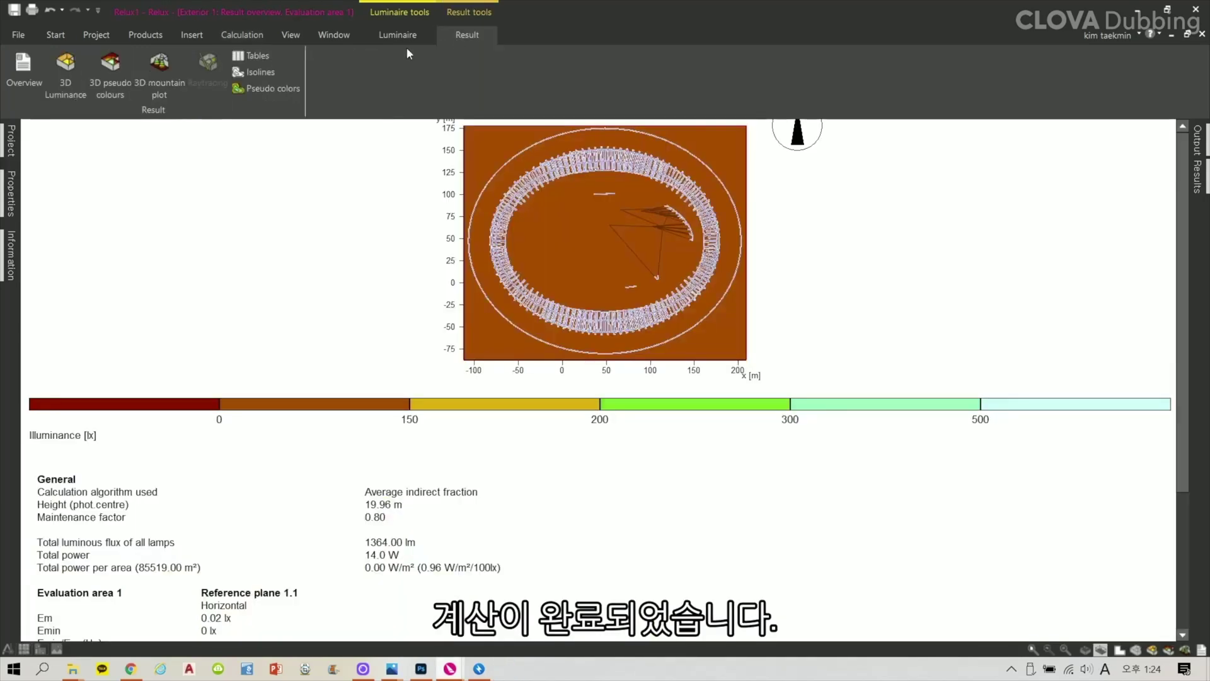
pyautogui.click(115, 89)
pyautogui.moveTo(626, 411); pyautogui.dragTo(630, 403)
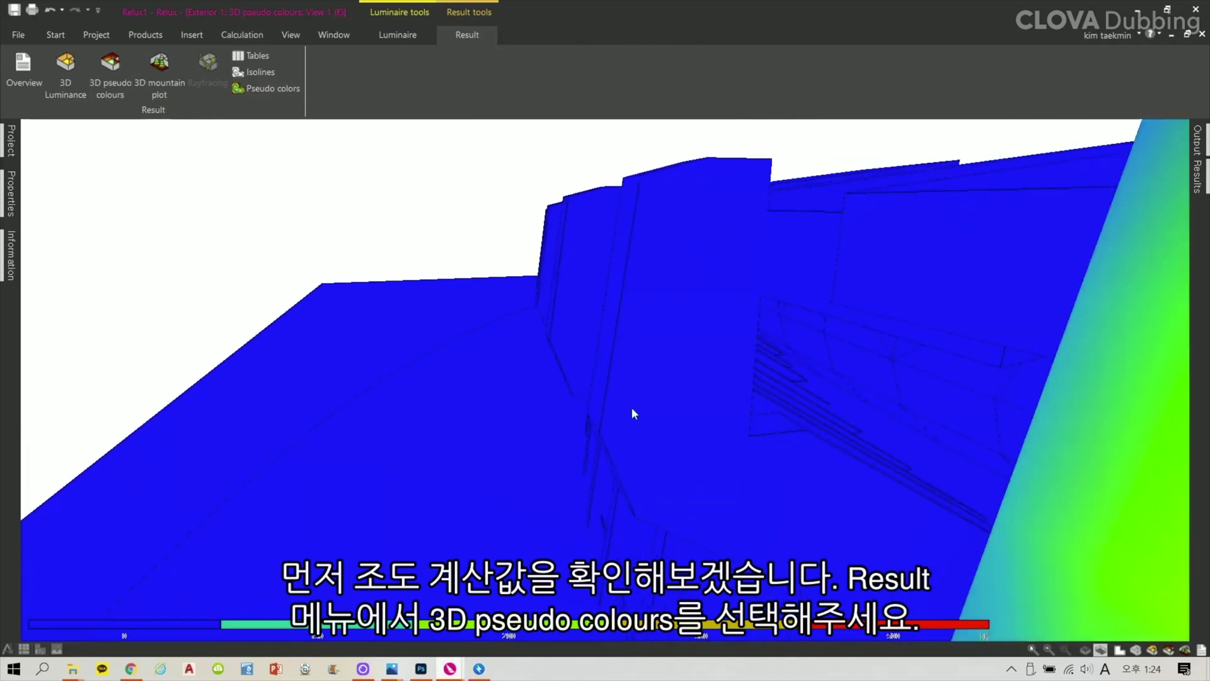
pyautogui.scroll(-3, 628, 404)
pyautogui.moveTo(700, 451); pyautogui.dragTo(706, 435)
pyautogui.moveTo(762, 363); pyautogui.dragTo(810, 346)
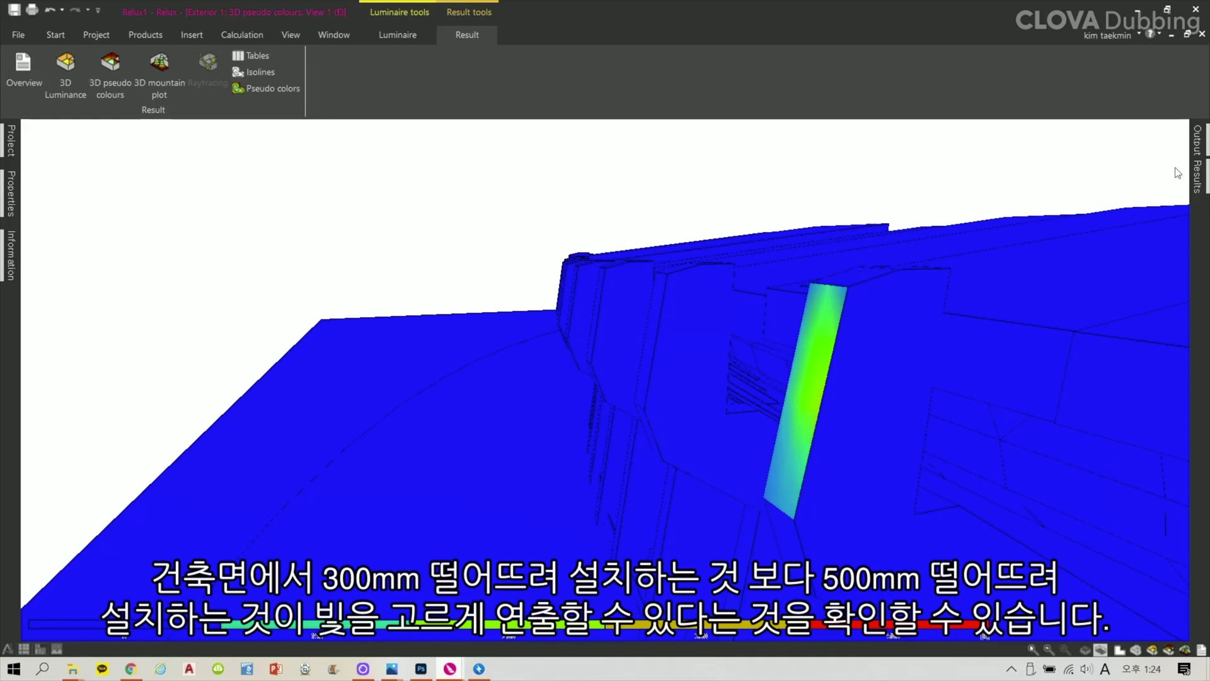
# Display the recalculated luminance as 3D pseudo colours in 3D view1
pyautogui.click(1196, 176)
pyautogui.click(1197, 140)
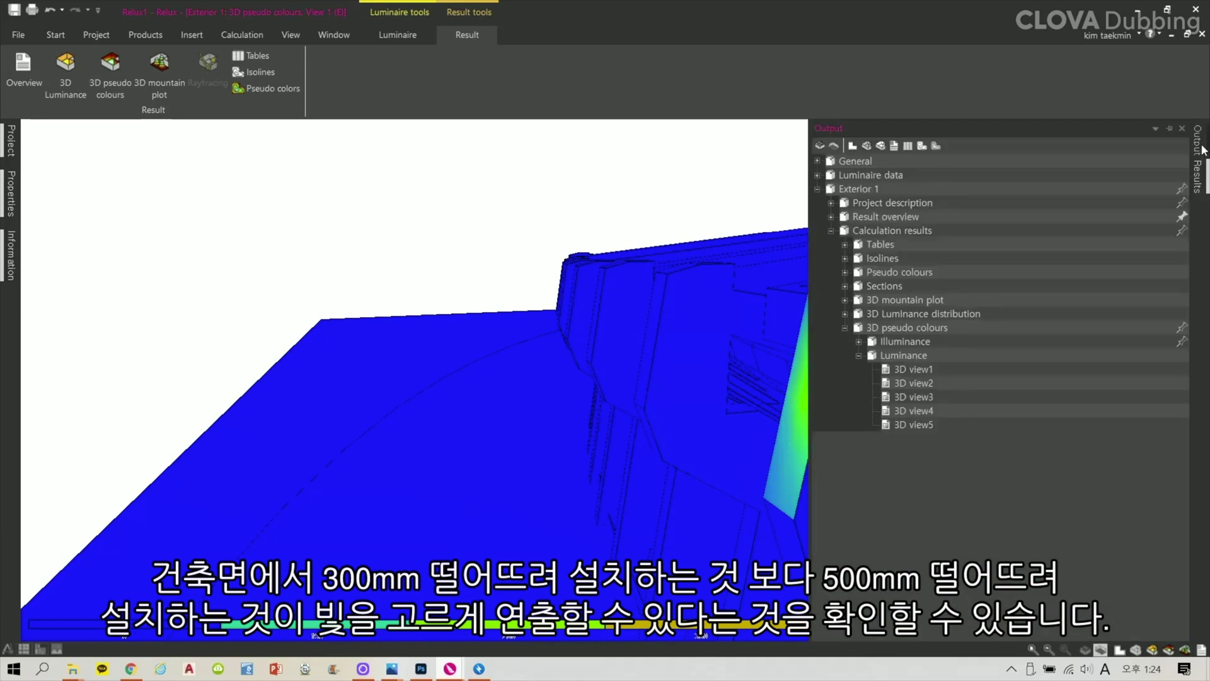
pyautogui.doubleClick(906, 373)
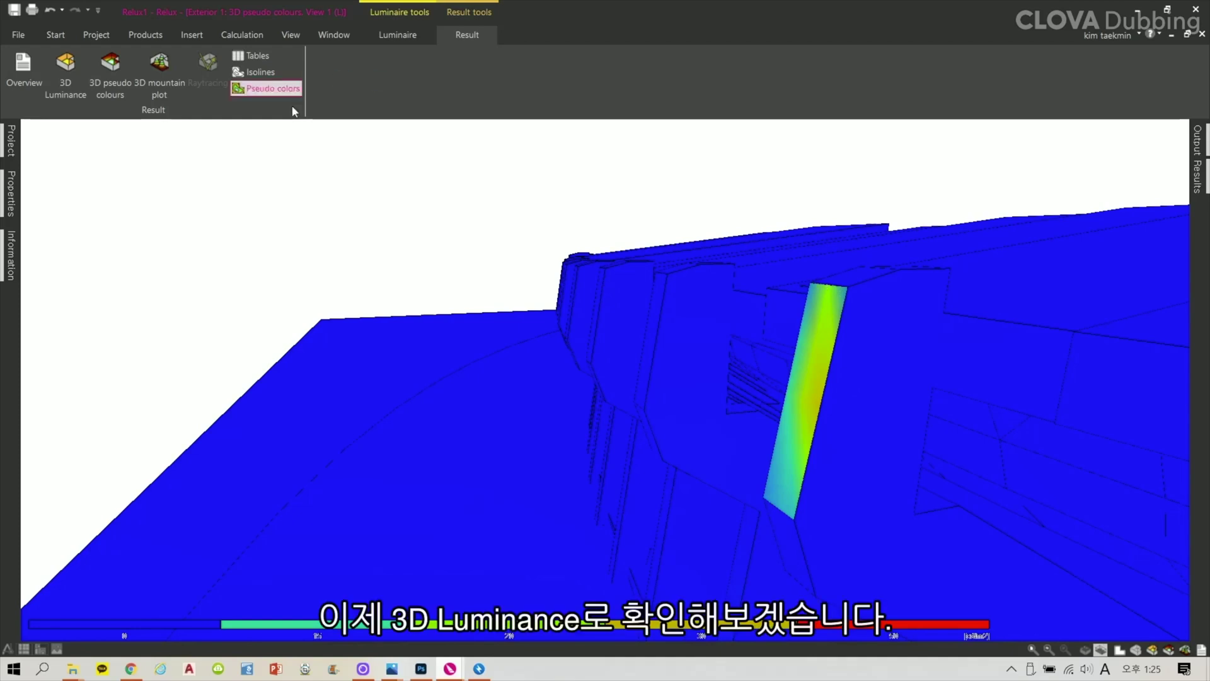
# Display the calculated result as 3D Luminance and examine the light on the rib and the ground below
pyautogui.click(66, 73)
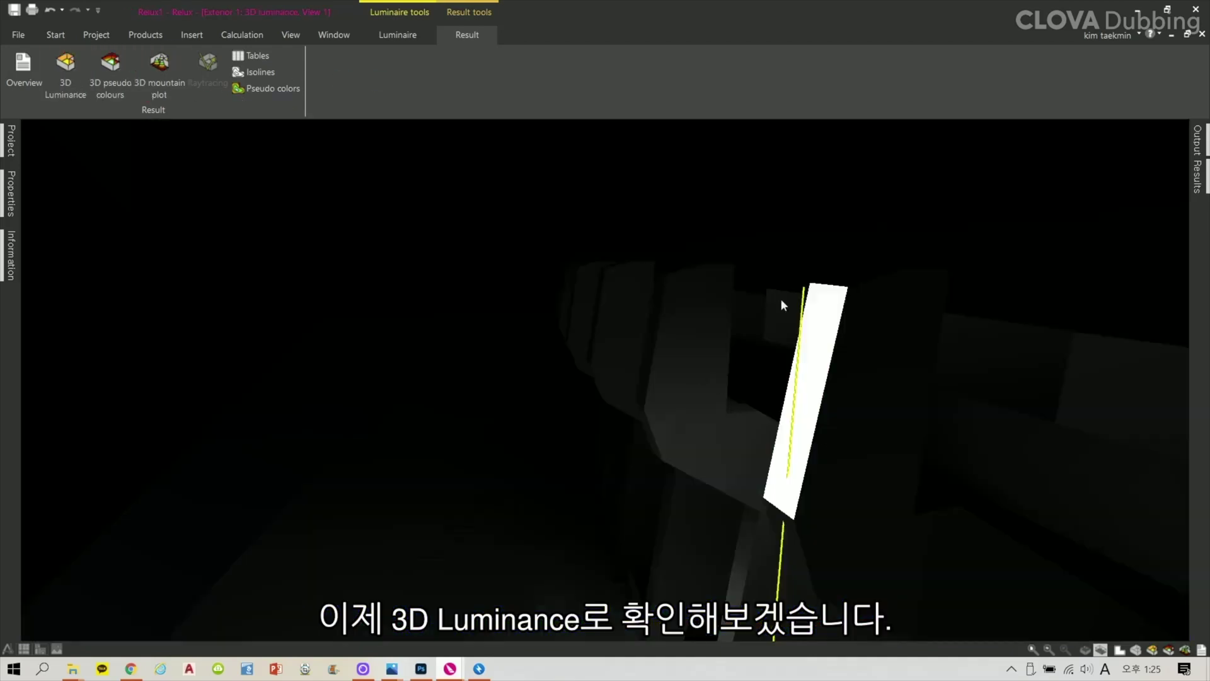
pyautogui.scroll(-6, 744, 388)
pyautogui.scroll(3, 764, 474)
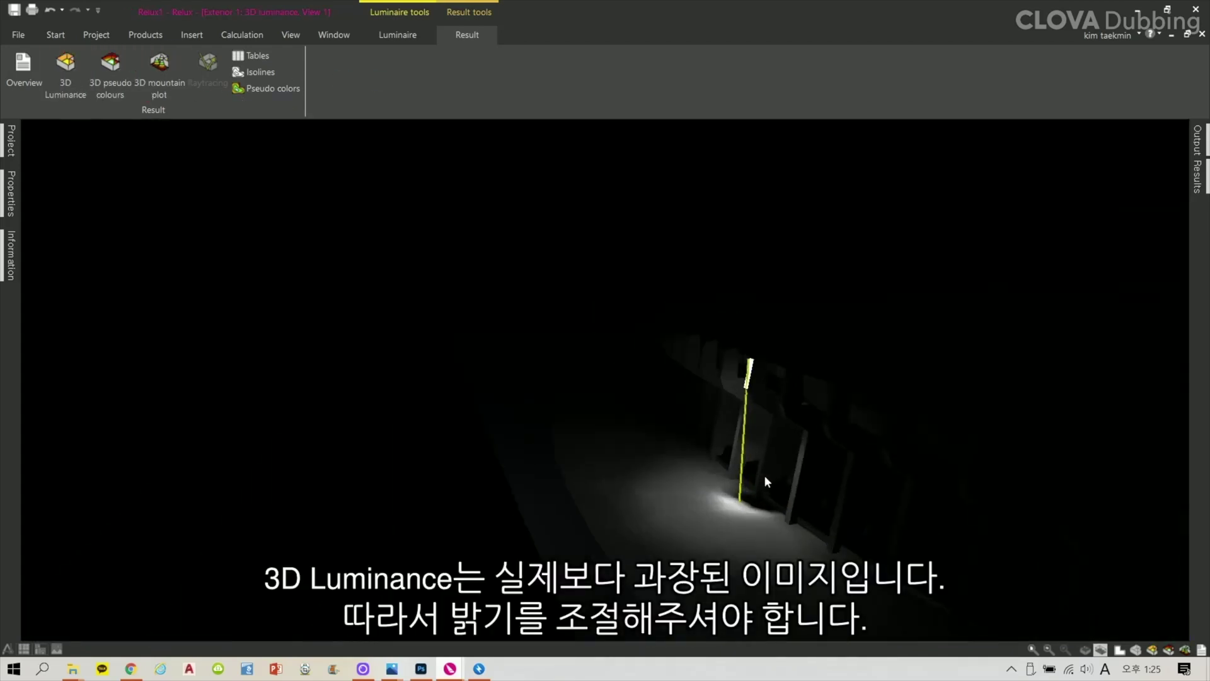
pyautogui.moveTo(883, 523); pyautogui.dragTo(883, 509)
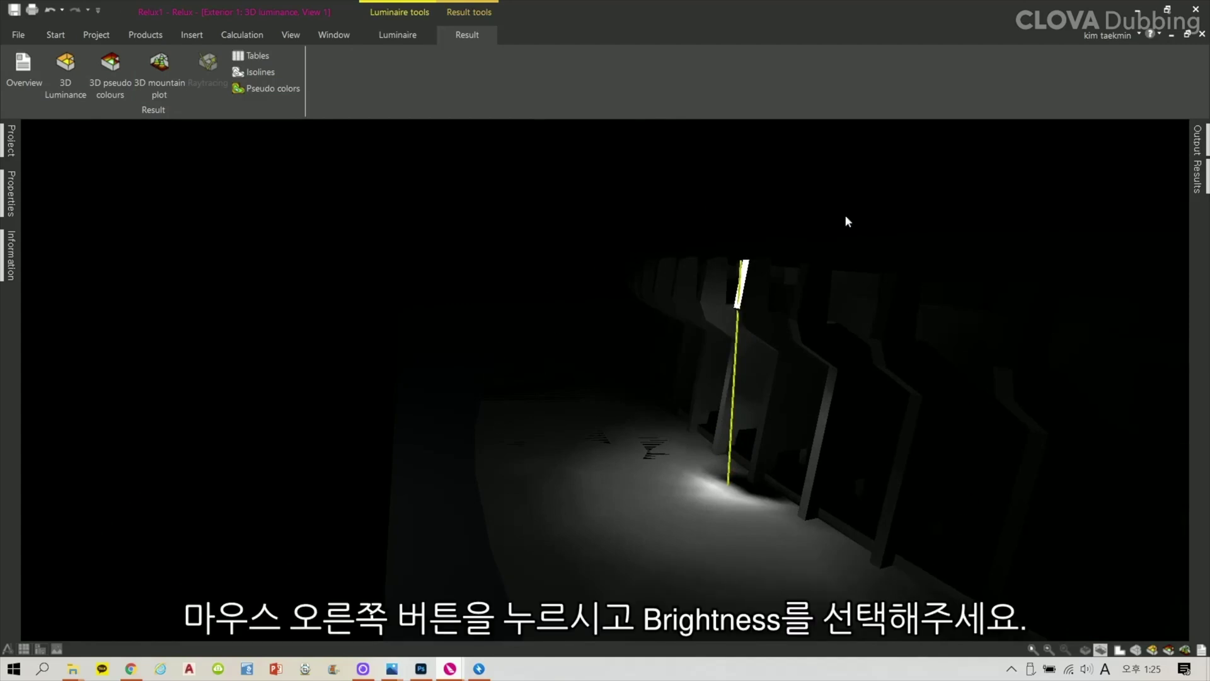
# Reduce the brightness of the 3D Luminance view to about -2.4
pyautogui.rightClick(740, 290)
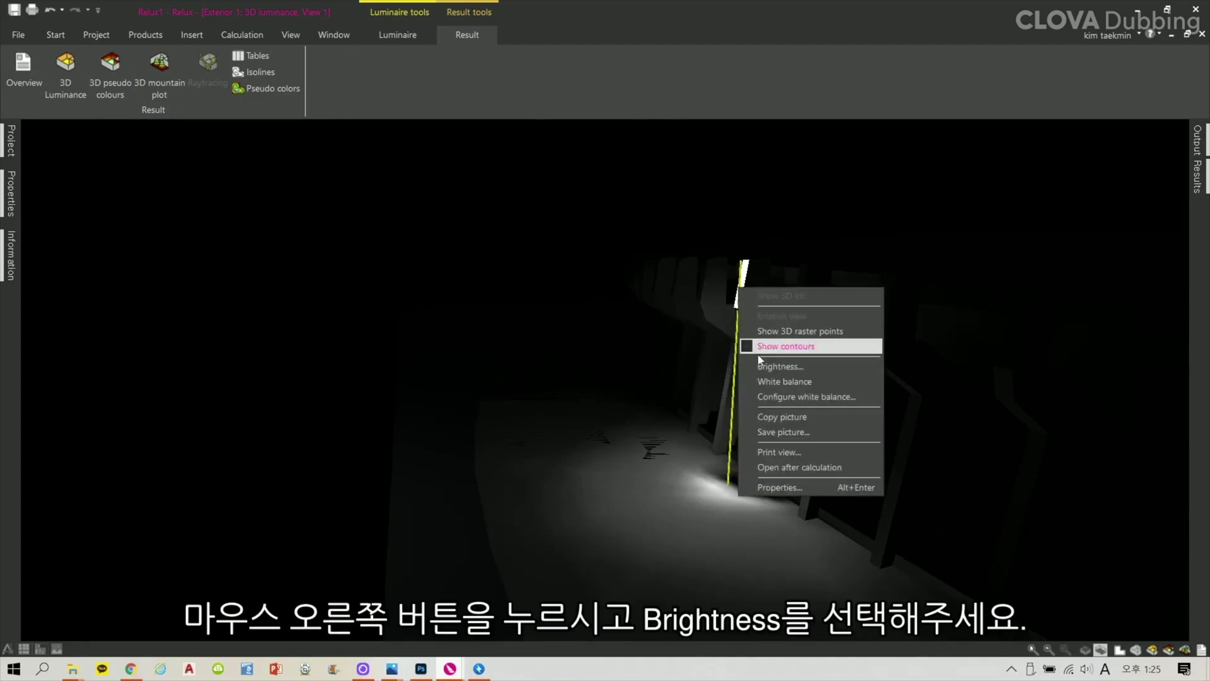
pyautogui.click(782, 366)
pyautogui.moveTo(591, 328); pyautogui.dragTo(580, 338)
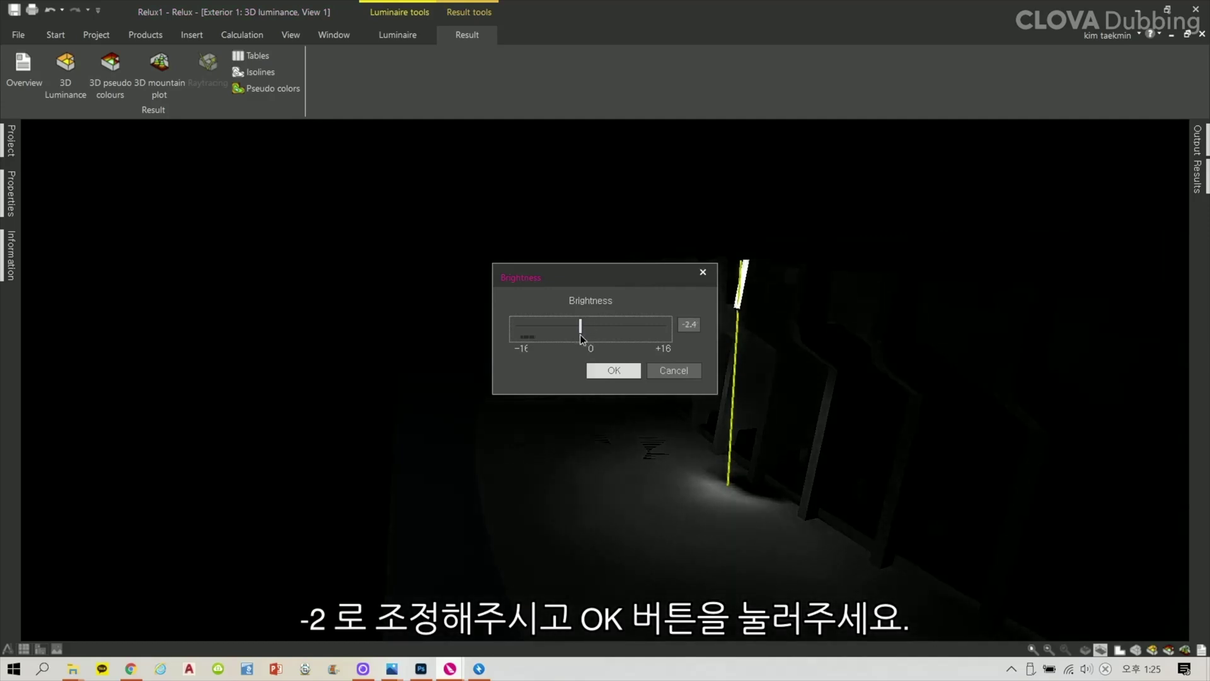
pyautogui.click(630, 376)
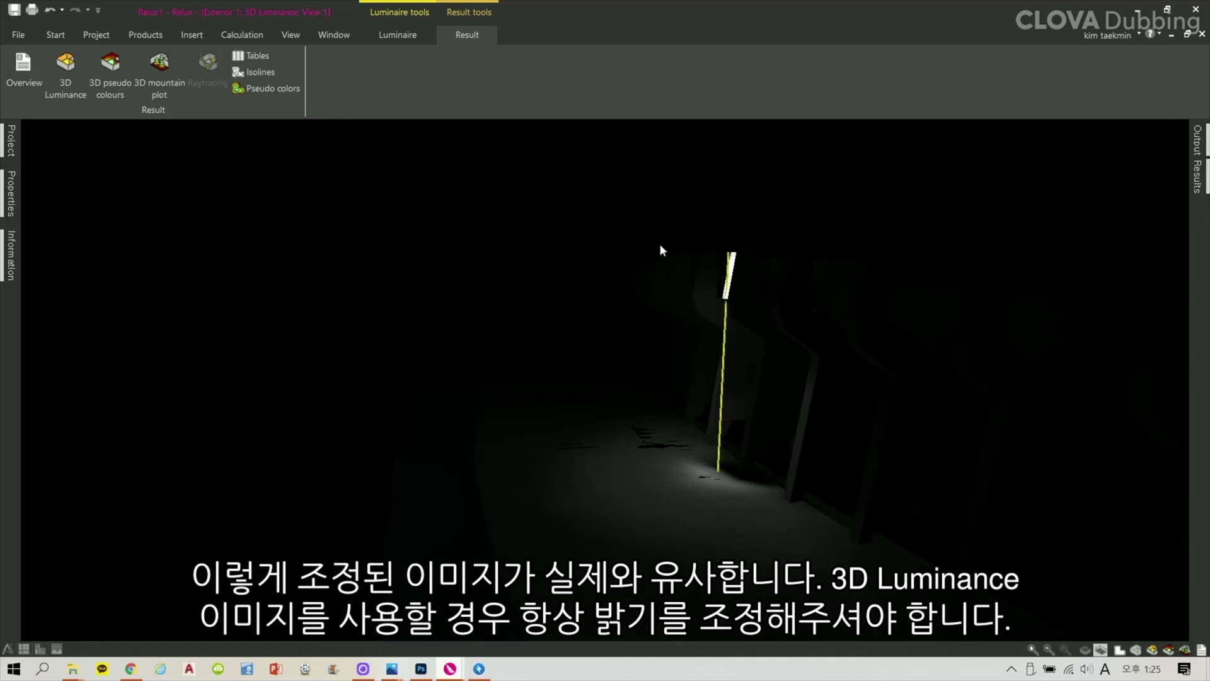
# Shift the luminaire slightly along X in the floor plan to centre it on the rib, at about X 44.90 m
pyautogui.hotkey('ctrl', 'Tab')
pyautogui.click(466, 465)
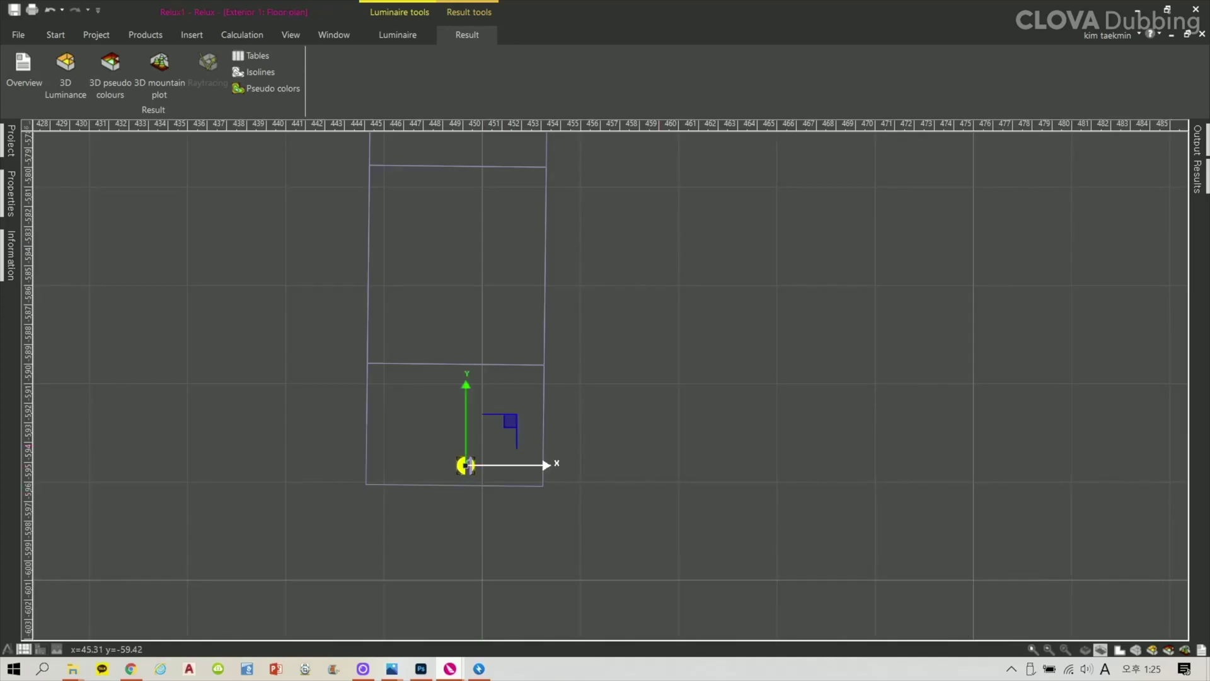
pyautogui.moveTo(543, 465); pyautogui.dragTo(541, 465)
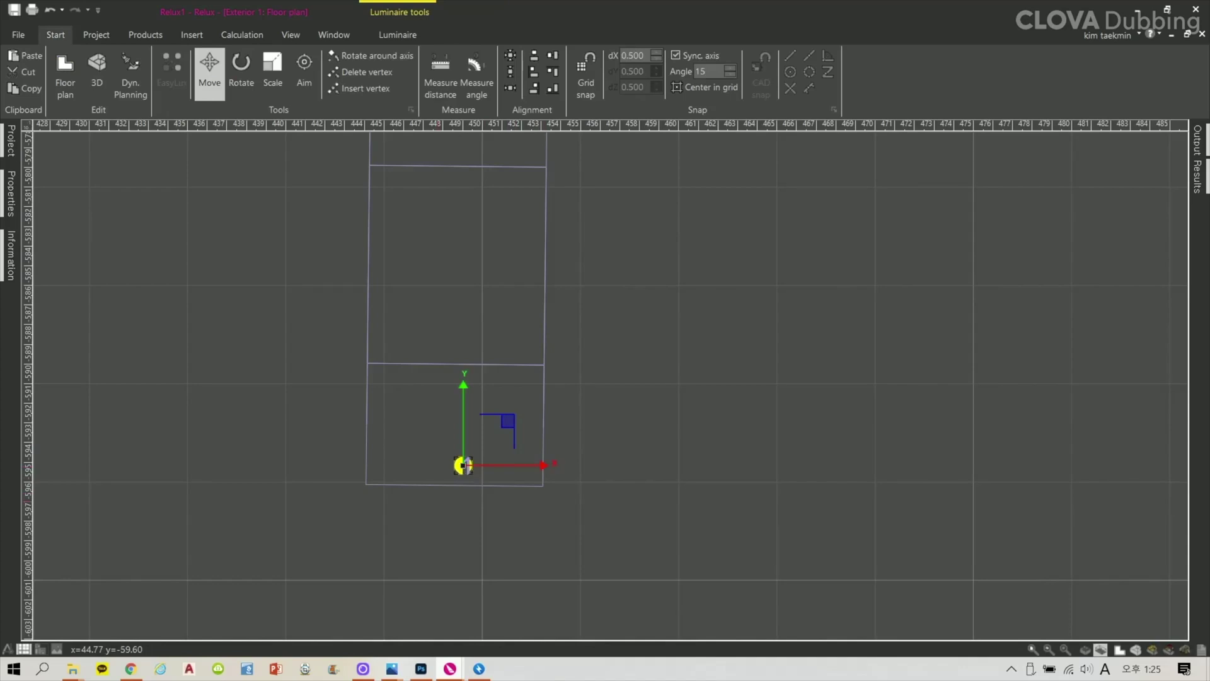
pyautogui.press('Escape')
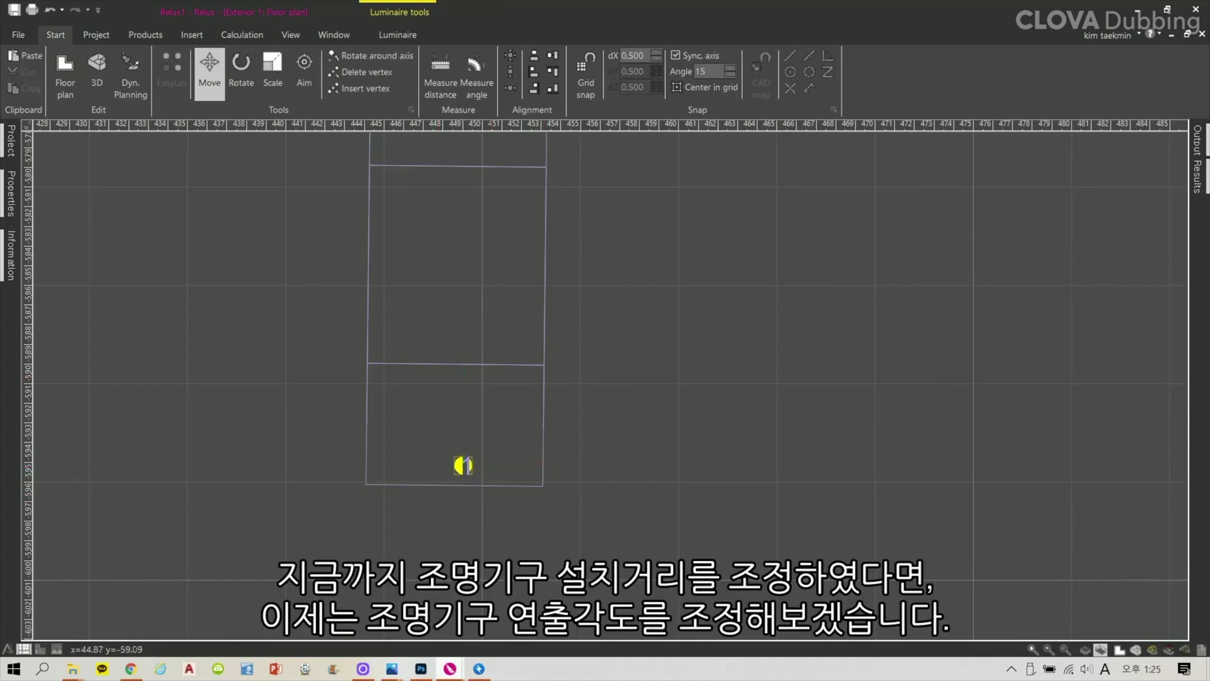
# Rotate the luminaire about its red axis in 3D until its aiming arrow points at the centre of the rib's face
pyautogui.click(467, 465)
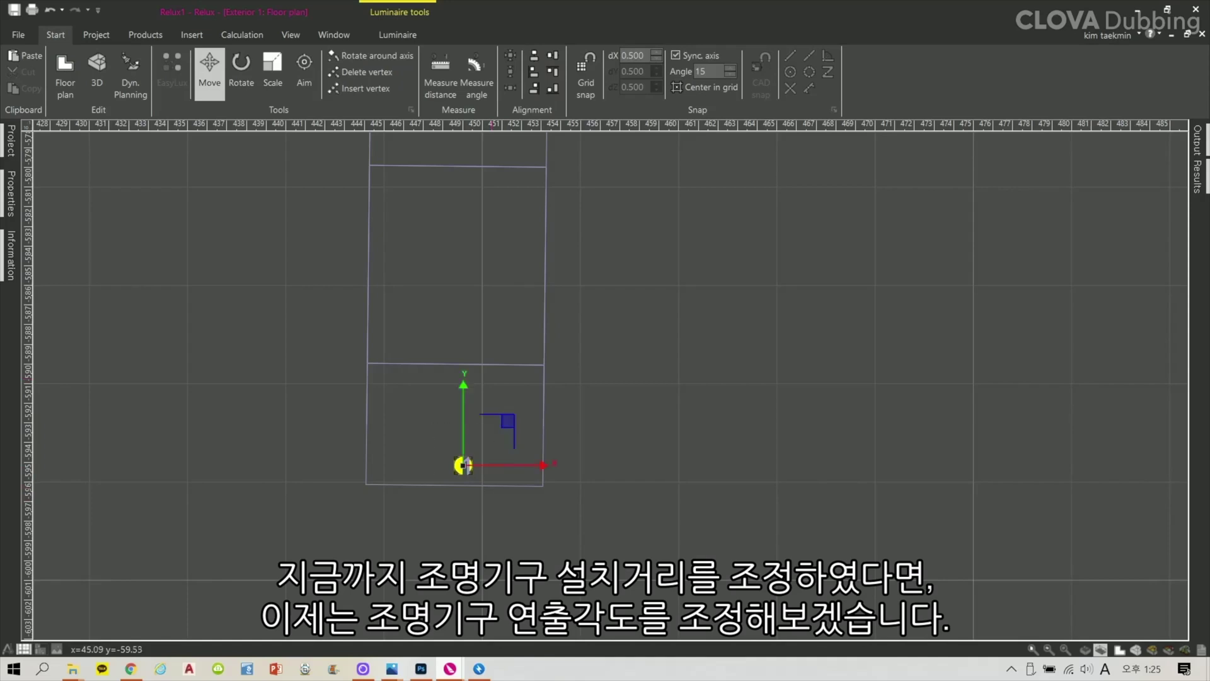
pyautogui.hotkey('ctrl', 'Tab')
pyautogui.moveTo(605, 378); pyautogui.dragTo(524, 429, button='middle')
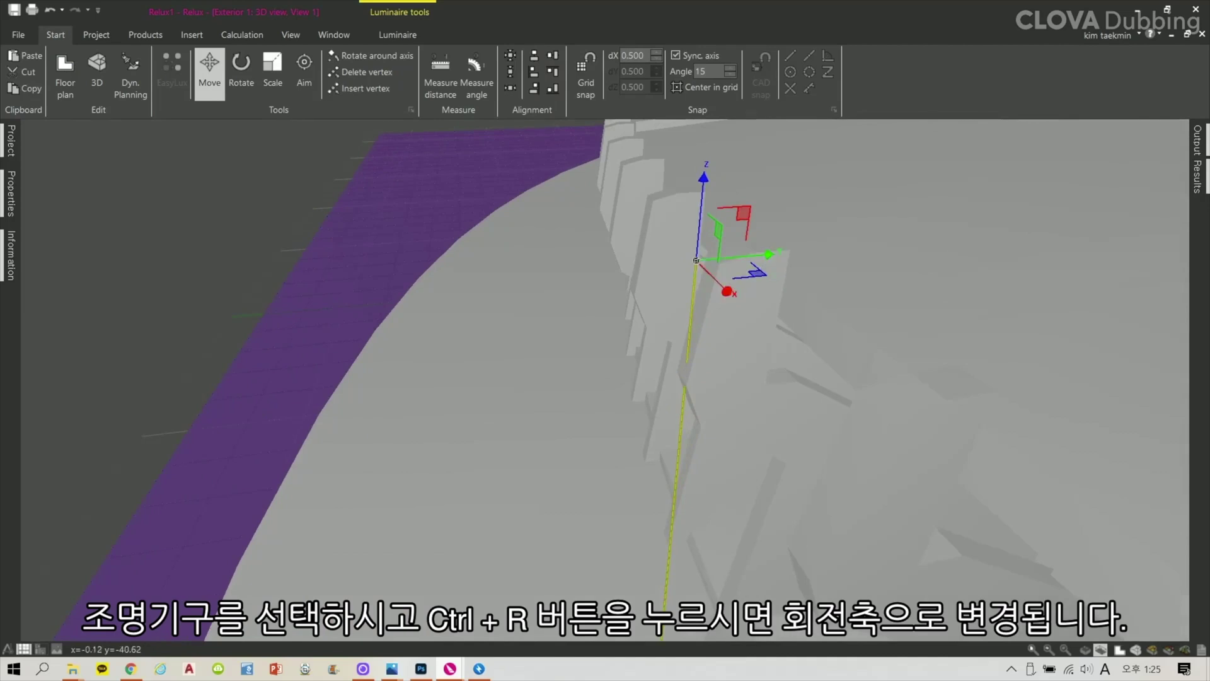
pyautogui.click(11, 192)
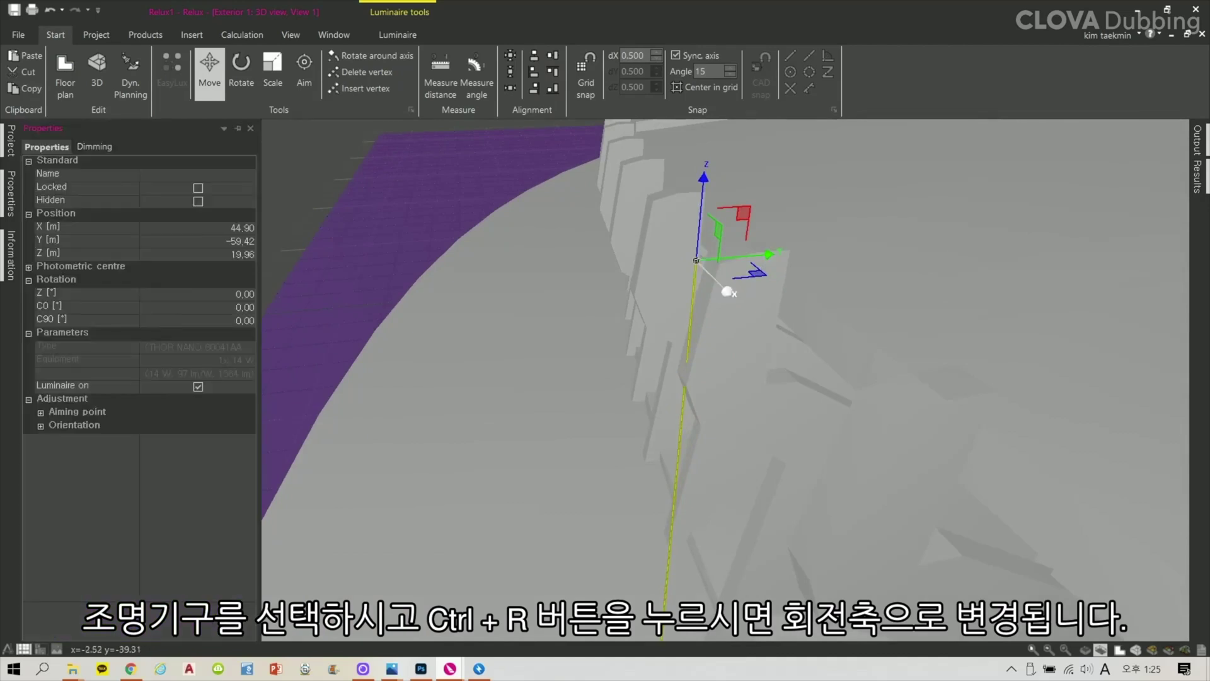
pyautogui.scroll(3, 712, 267)
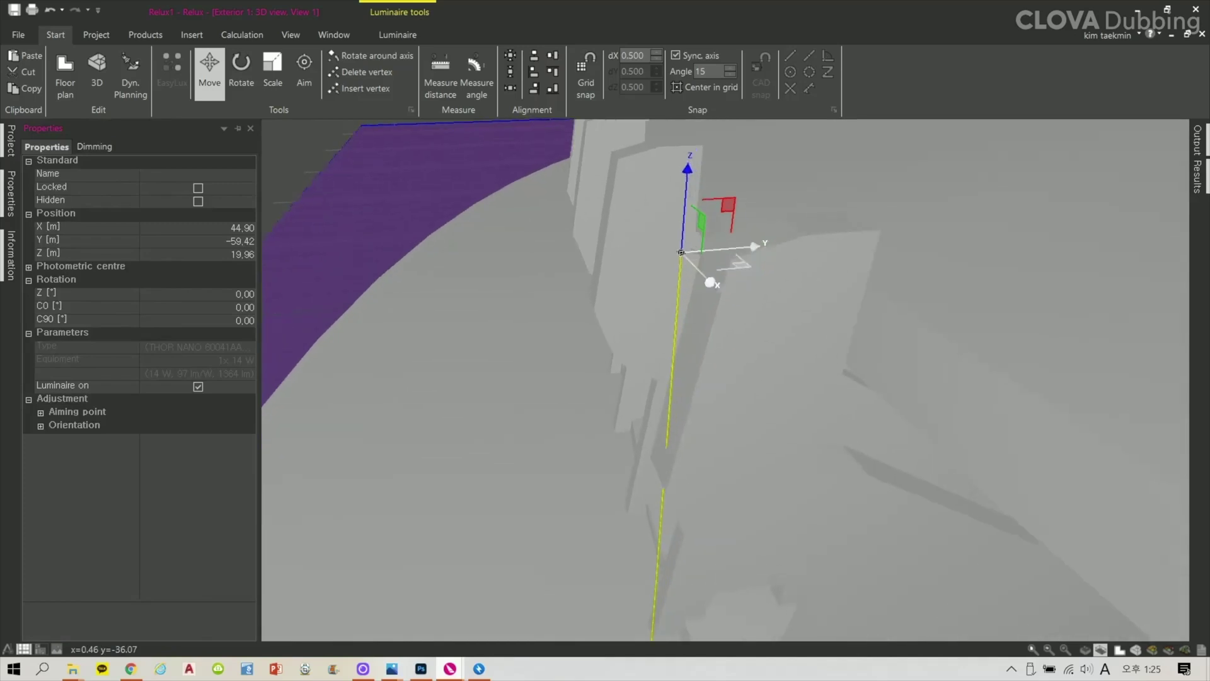
pyautogui.click(665, 250)
pyautogui.moveTo(666, 251)
pyautogui.mouseDown(button='middle')
pyautogui.moveTo(599, 220)
pyautogui.moveTo(662, 249)
pyautogui.moveTo(851, 253)
pyautogui.moveTo(555, 252)
pyautogui.moveTo(666, 250)
pyautogui.mouseUp(button='middle')
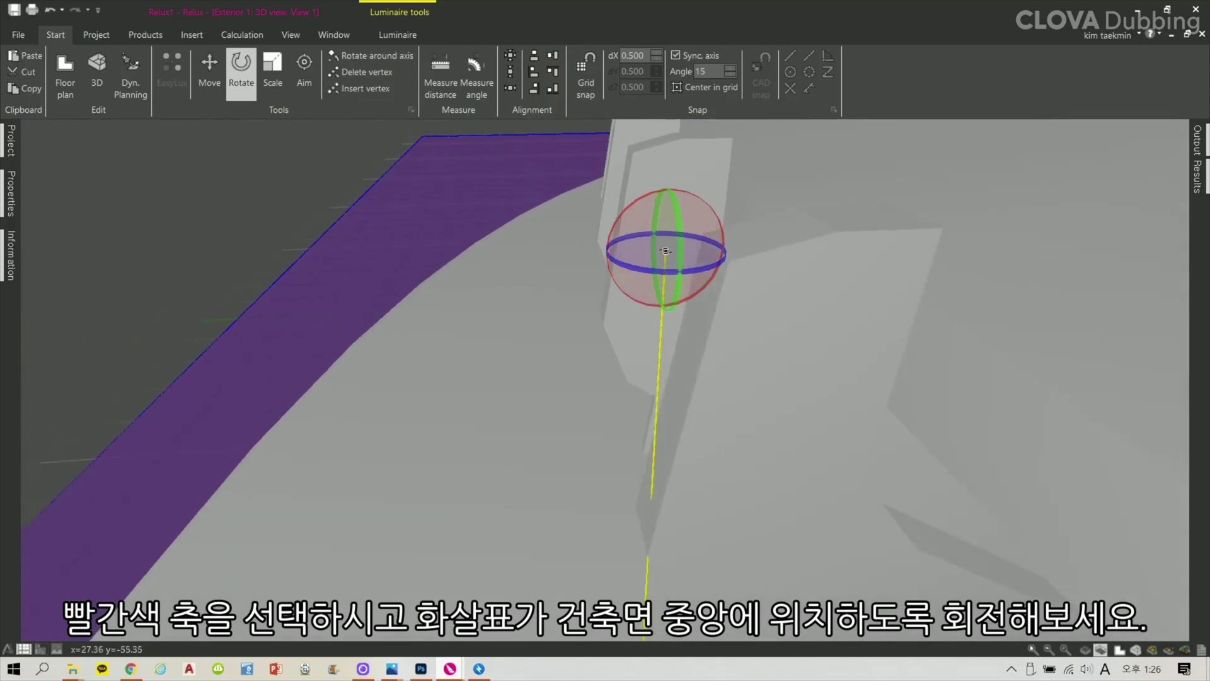
pyautogui.moveTo(665, 251); pyautogui.dragTo(665, 251)
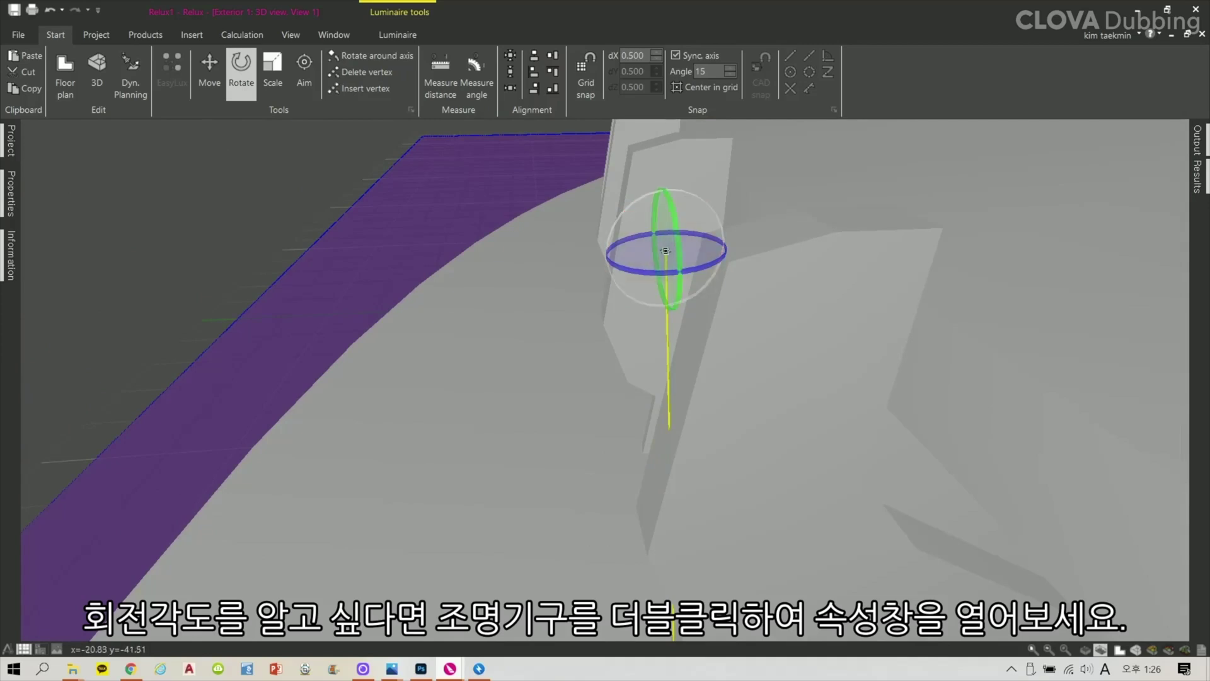
# Set the luminaire's C0 rotation to 4.5°
pyautogui.moveTo(666, 251)
pyautogui.mouseDown(button='middle')
pyautogui.moveTo(819, 271)
pyautogui.moveTo(863, 240)
pyautogui.moveTo(719, 220)
pyautogui.moveTo(680, 234)
pyautogui.mouseUp(button='middle')
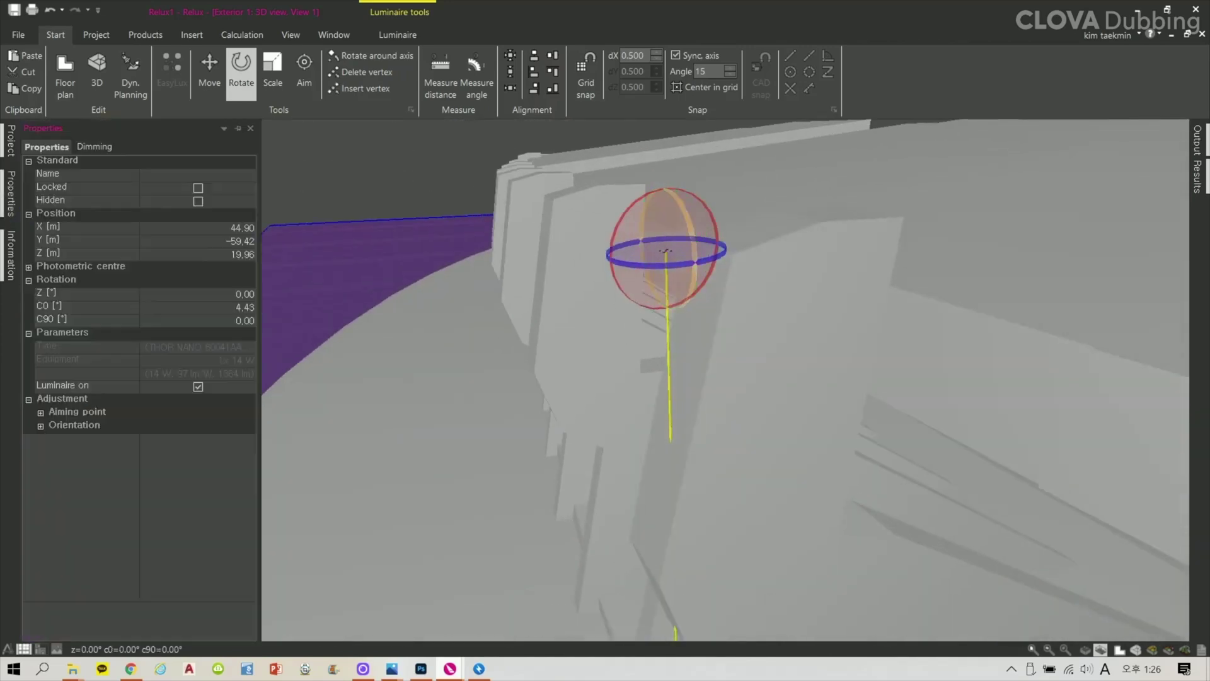
pyautogui.click(11, 194)
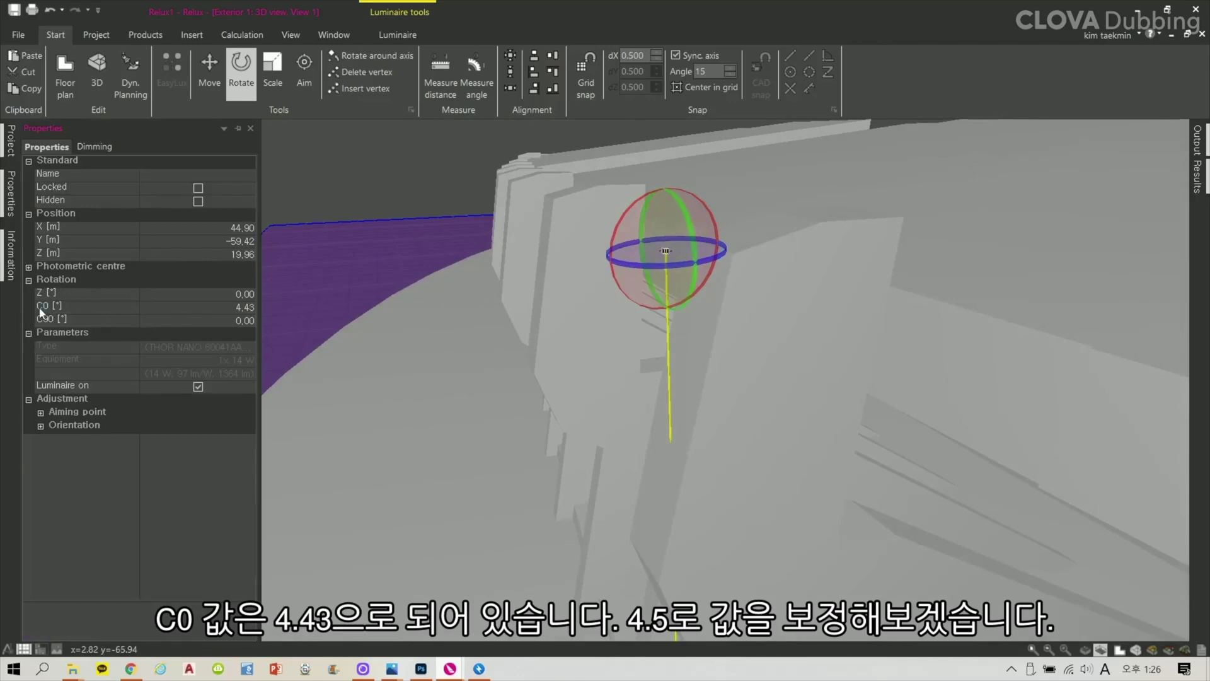
pyautogui.click(244, 314)
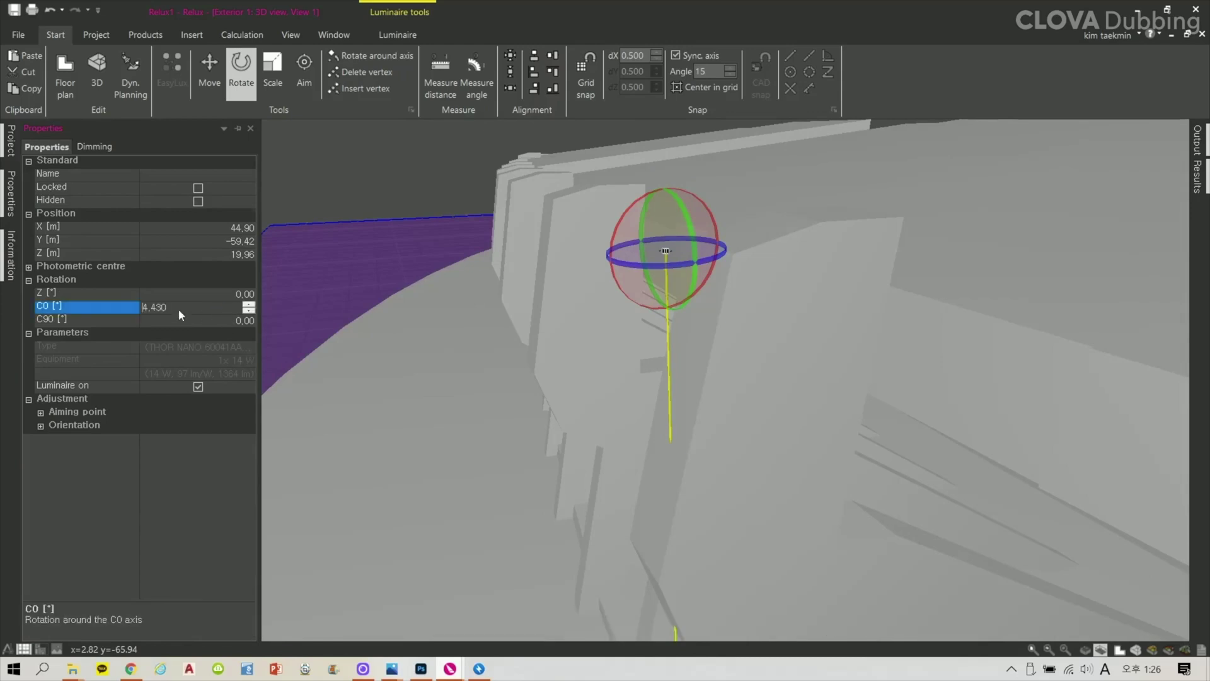
pyautogui.moveTo(169, 308); pyautogui.dragTo(90, 306)
pyautogui.write('4.5')
pyautogui.press('Return')
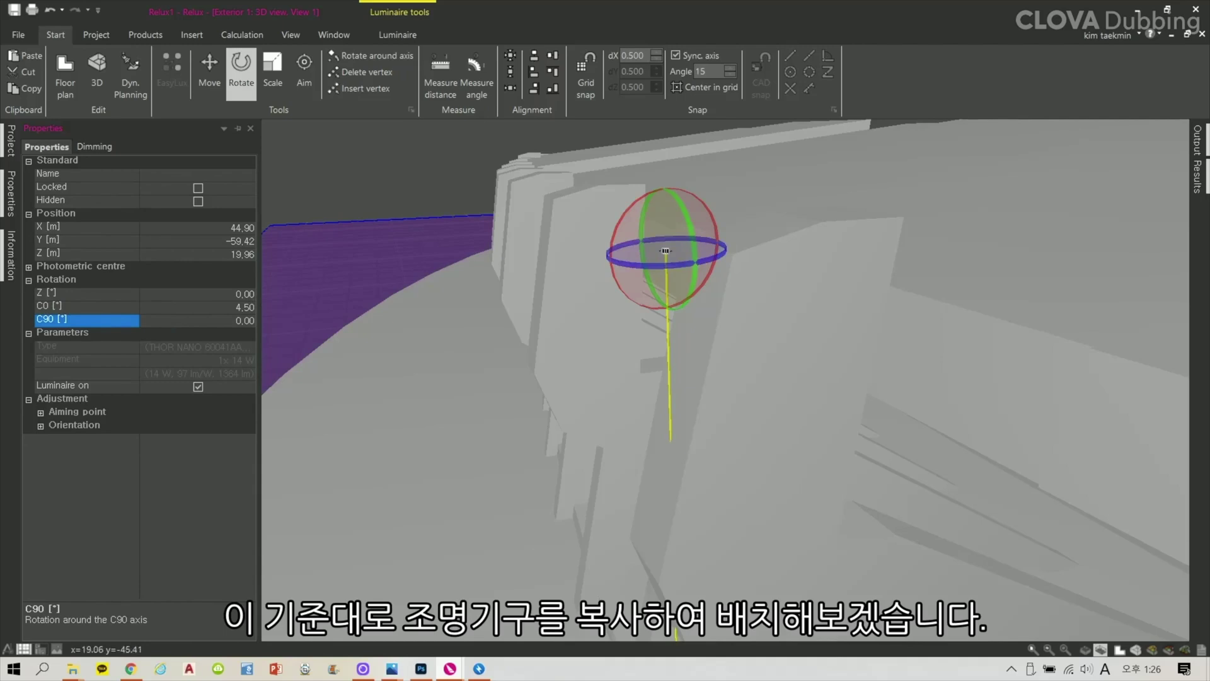
# Select the tilted luminaire in the floor plan and reset its C0 rotation to 0°
pyautogui.moveTo(479, 391); pyautogui.dragTo(712, 441, button='middle')
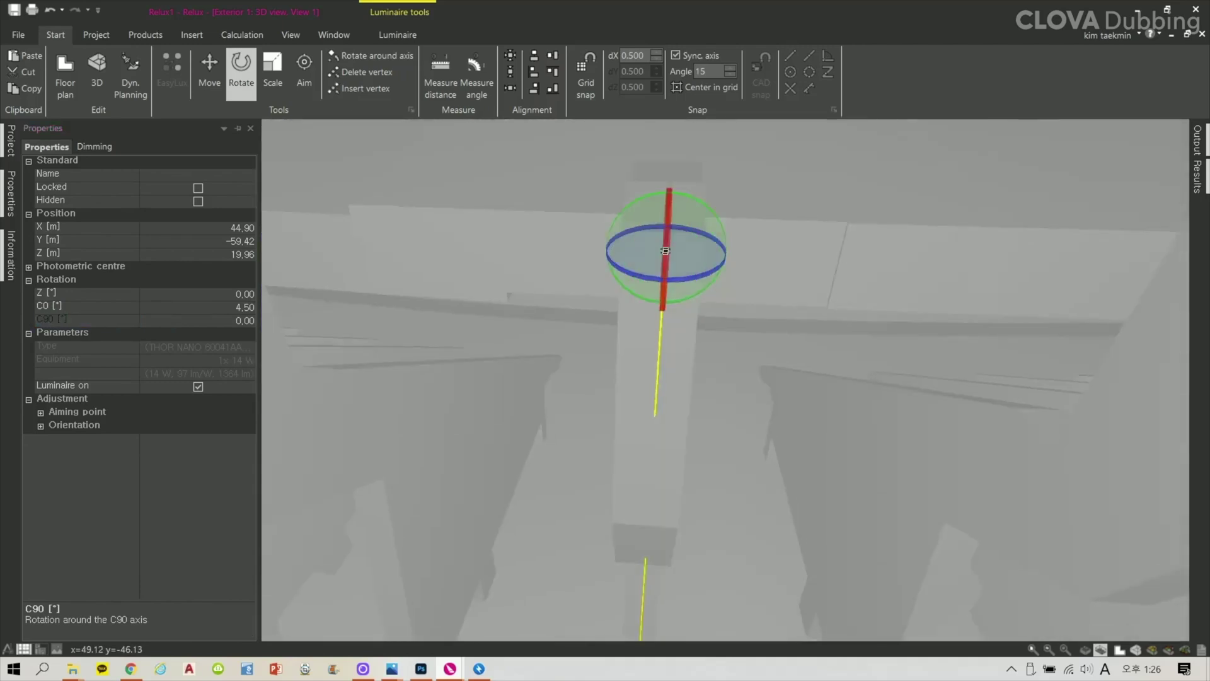
pyautogui.hotkey('ctrl', 'Tab')
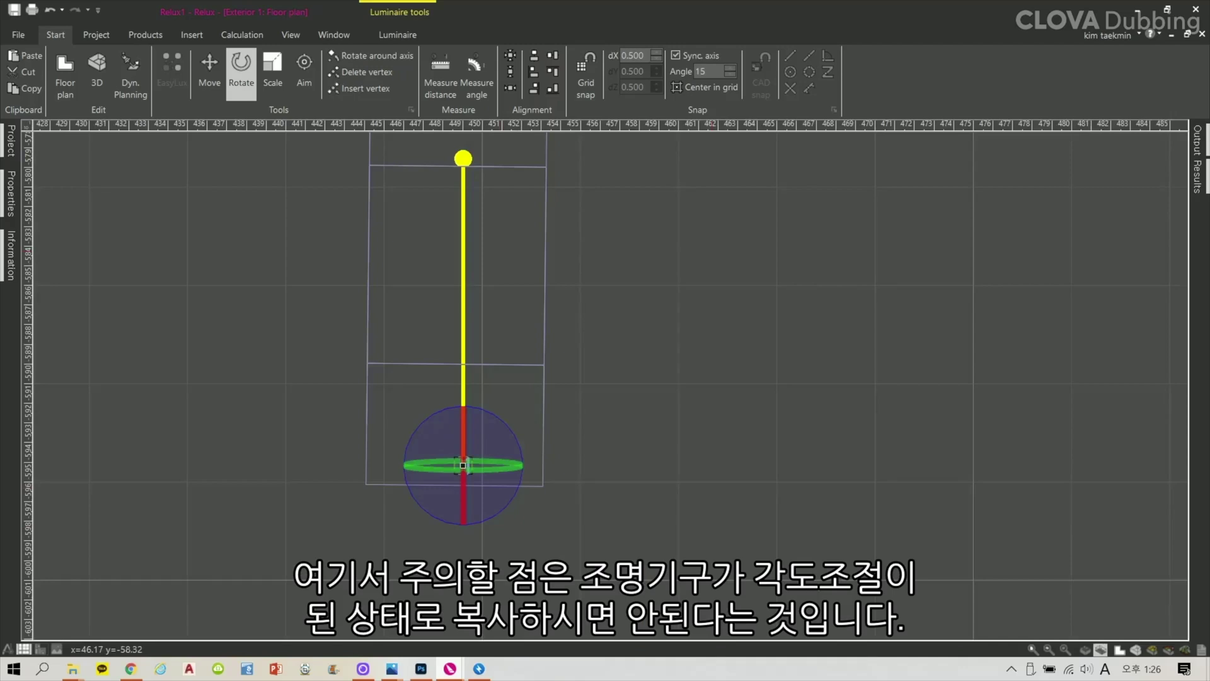
pyautogui.scroll(-1, 609, 374)
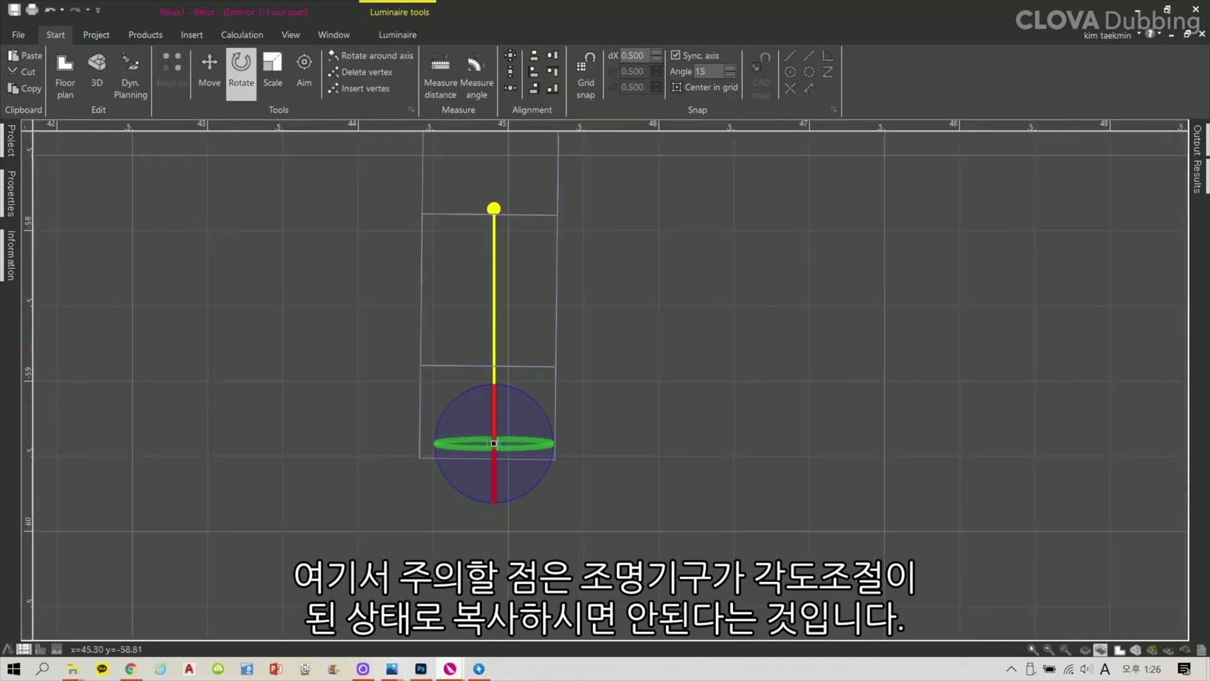
pyautogui.scroll(-3, 609, 374)
pyautogui.scroll(-2, 603, 338)
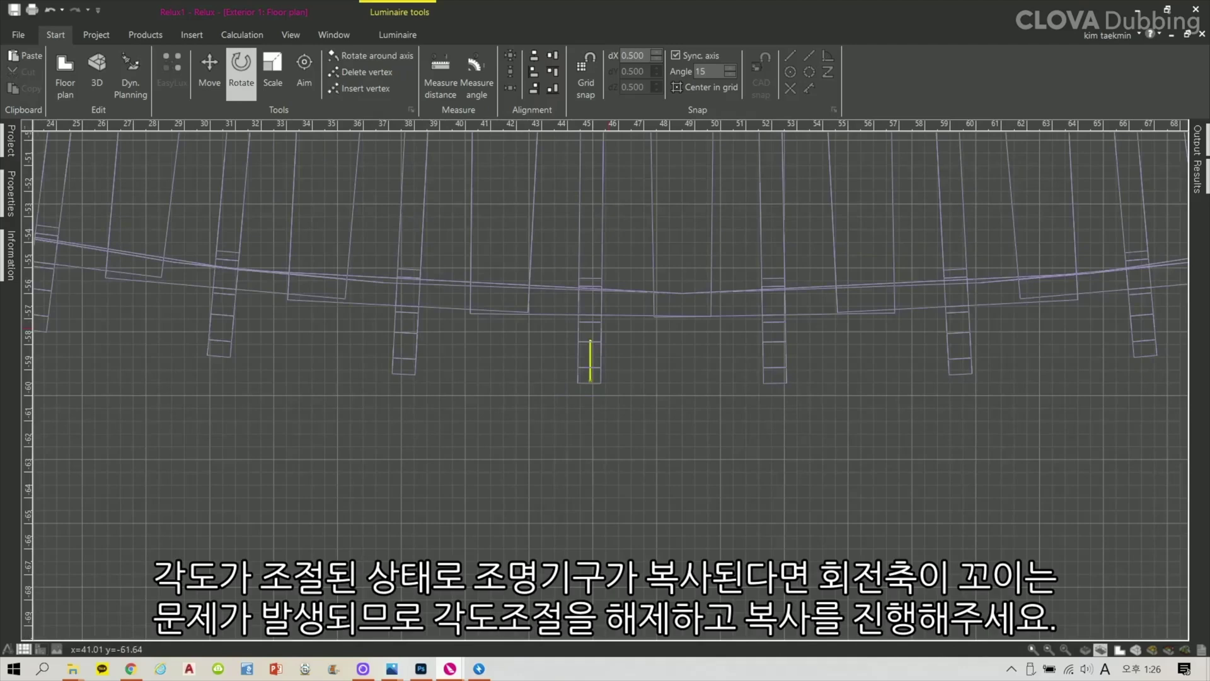
pyautogui.moveTo(492, 439); pyautogui.dragTo(527, 468, button='middle')
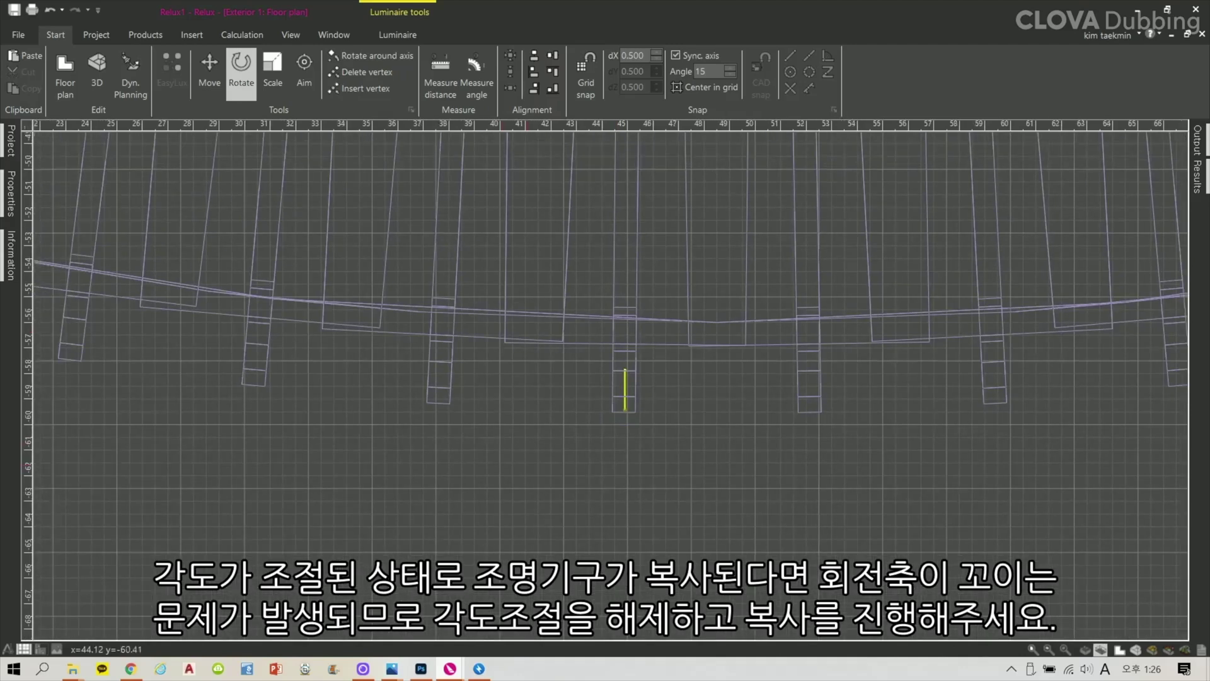
pyautogui.scroll(3, 602, 395)
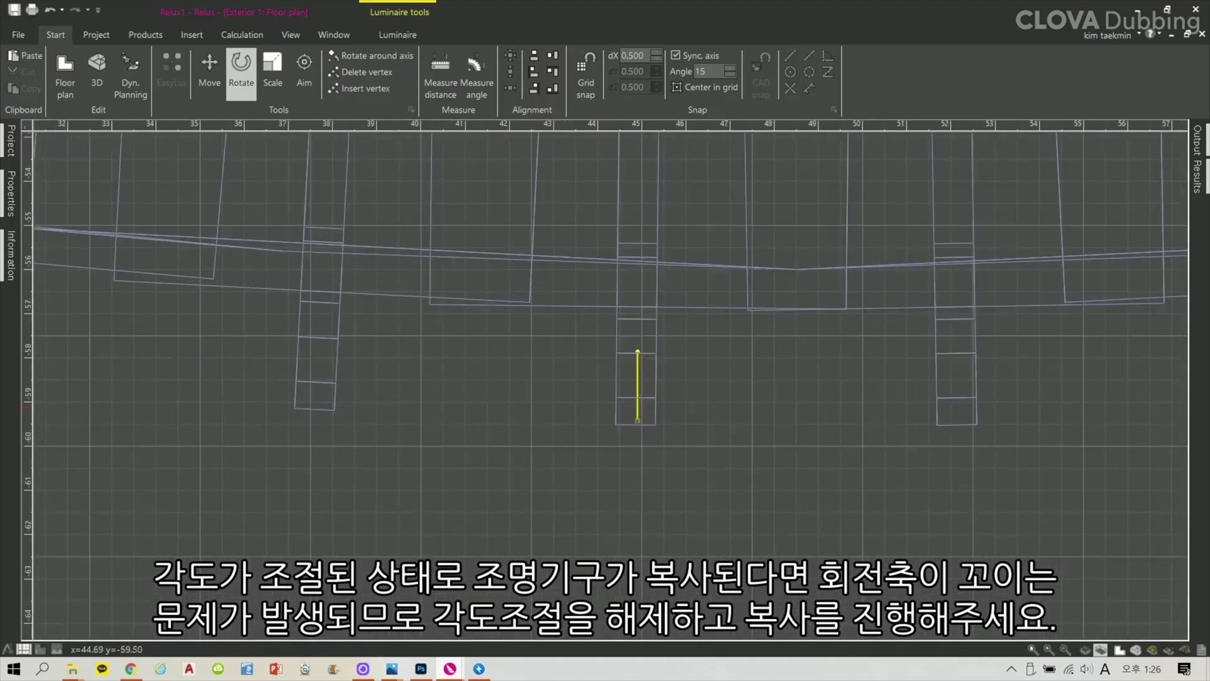
pyautogui.moveTo(599, 324); pyautogui.dragTo(690, 461)
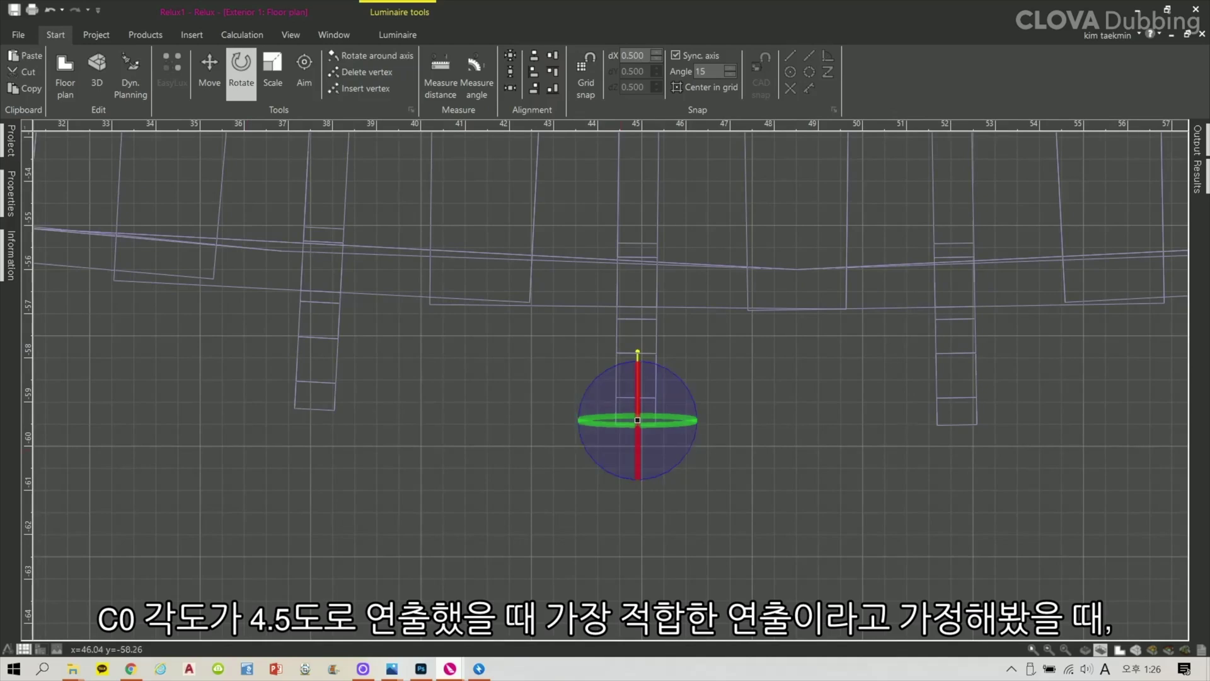
pyautogui.click(11, 194)
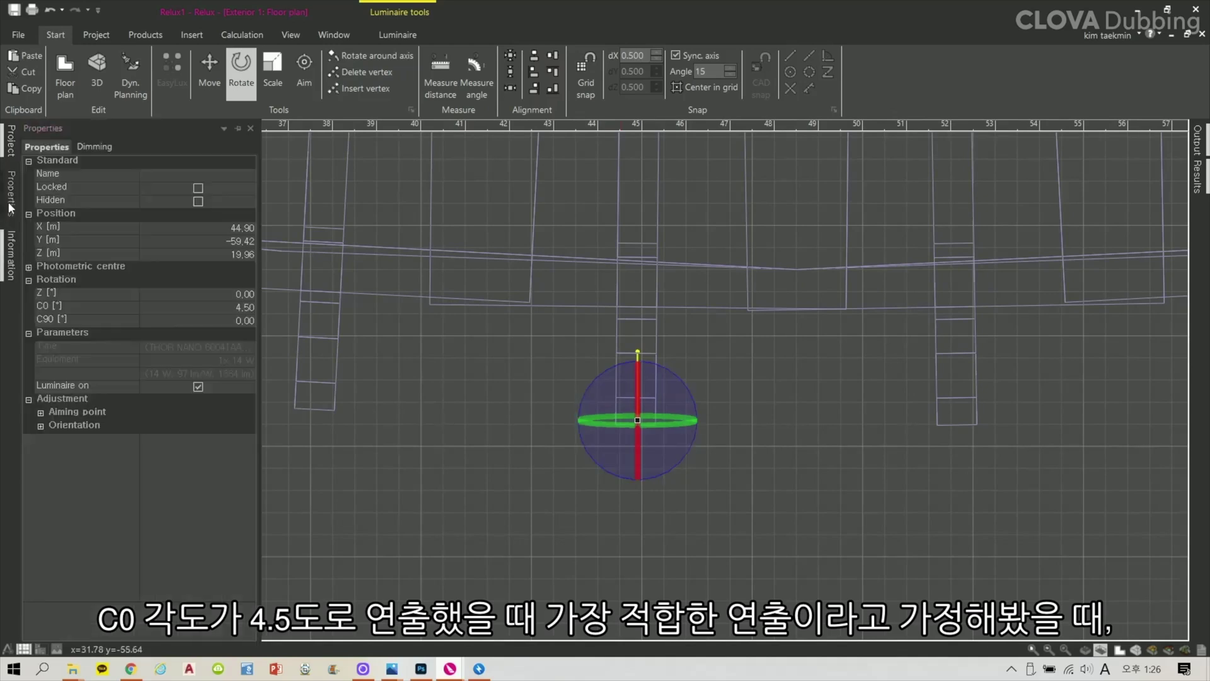
pyautogui.click(178, 306)
pyautogui.click(203, 307)
pyautogui.moveTo(203, 307); pyautogui.dragTo(101, 300)
pyautogui.write('0')
pyautogui.press('Return')
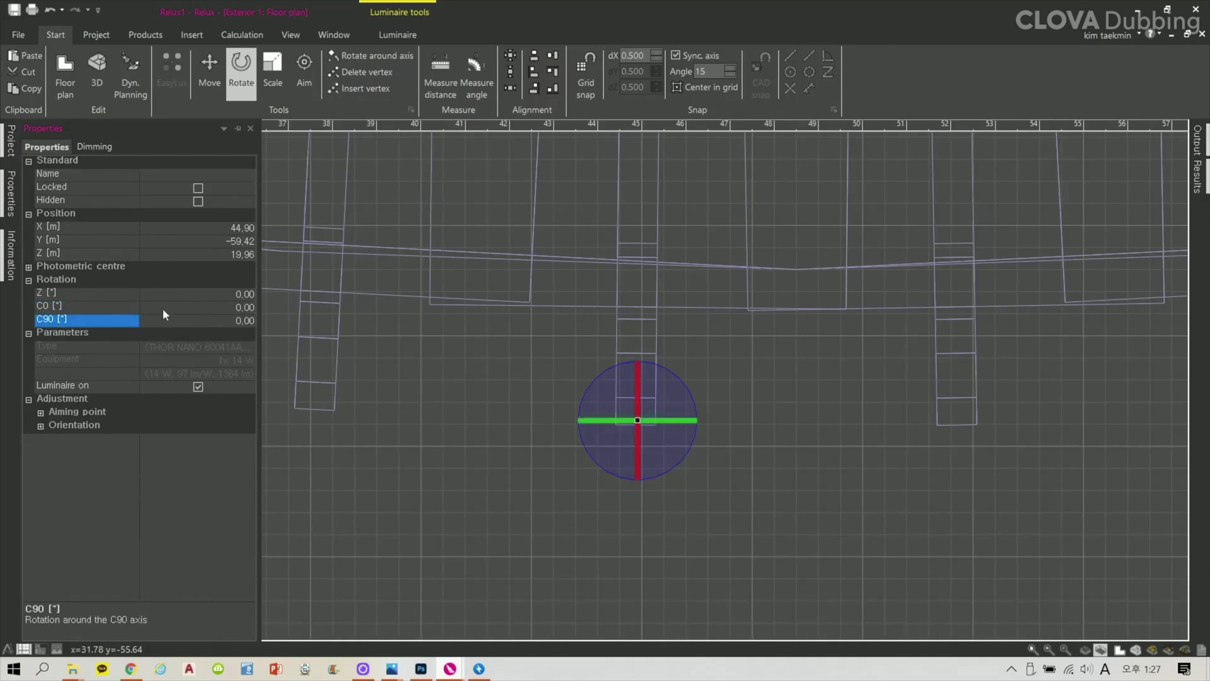
# Copy the untilted luminaire onto the end of the neighbouring rib at lower X and rotate the copy about Z to match that rib's angle
pyautogui.press('m')
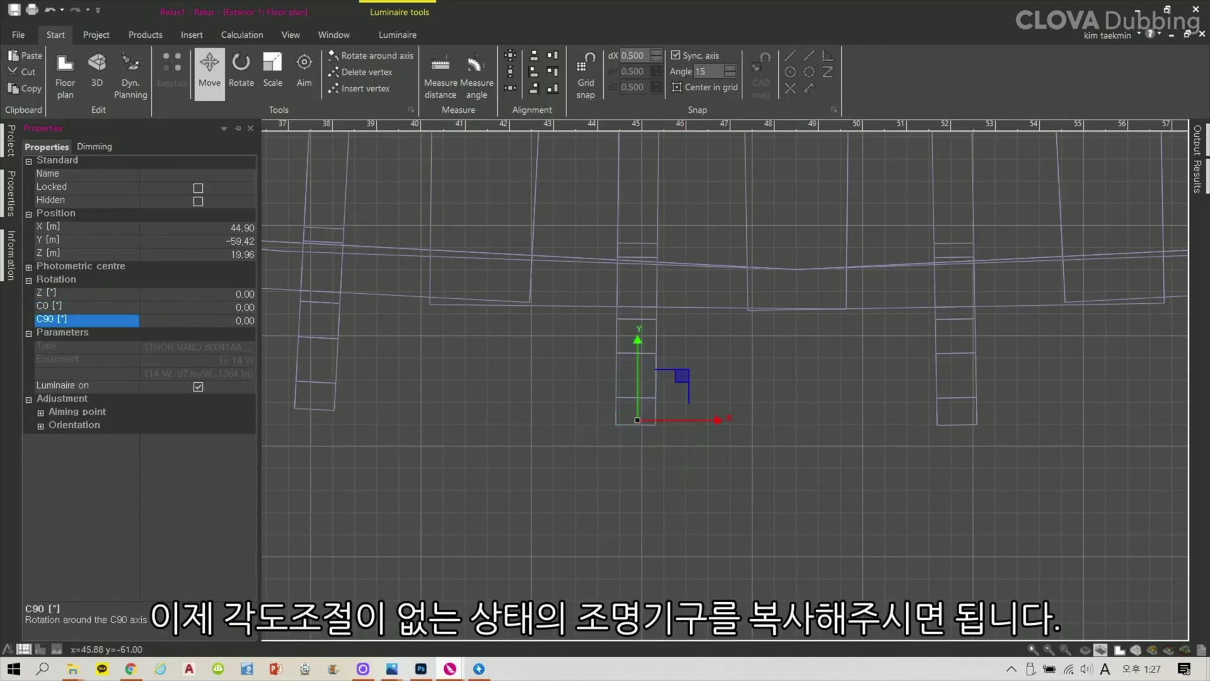
pyautogui.moveTo(549, 470); pyautogui.dragTo(686, 475, button='middle')
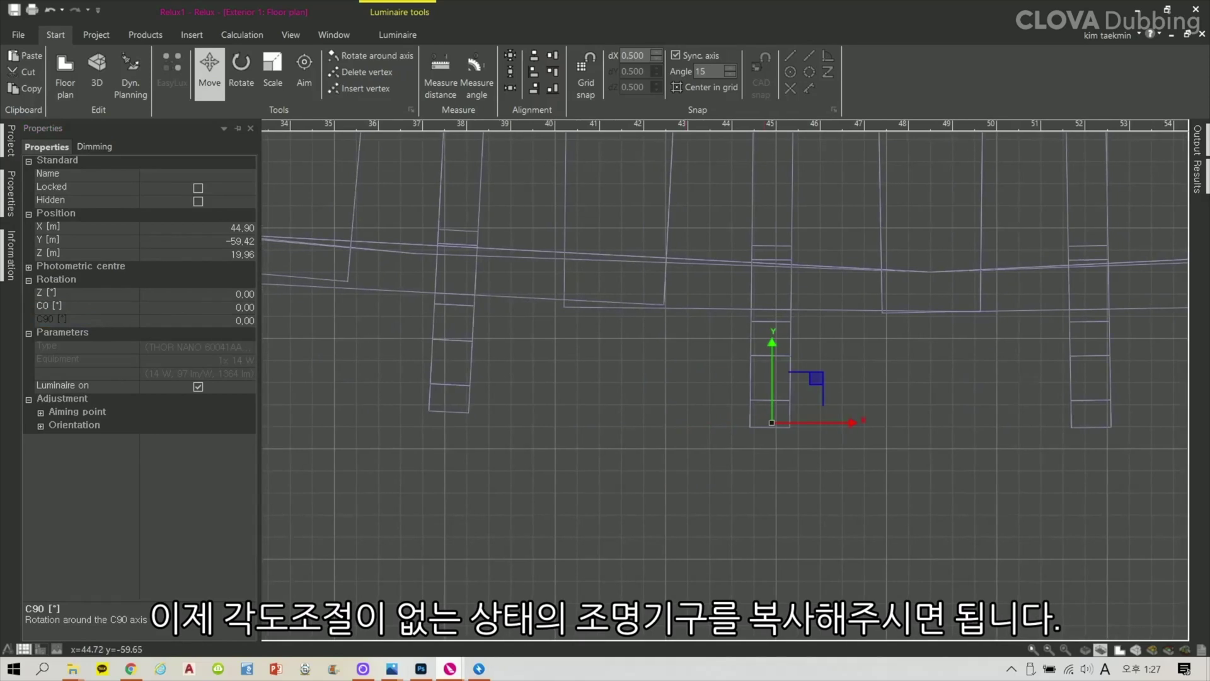
pyautogui.scroll(3, 658, 398)
pyautogui.click(864, 410)
pyautogui.scroll(-3, 669, 401)
pyautogui.moveTo(678, 471); pyautogui.dragTo(733, 474, button='middle')
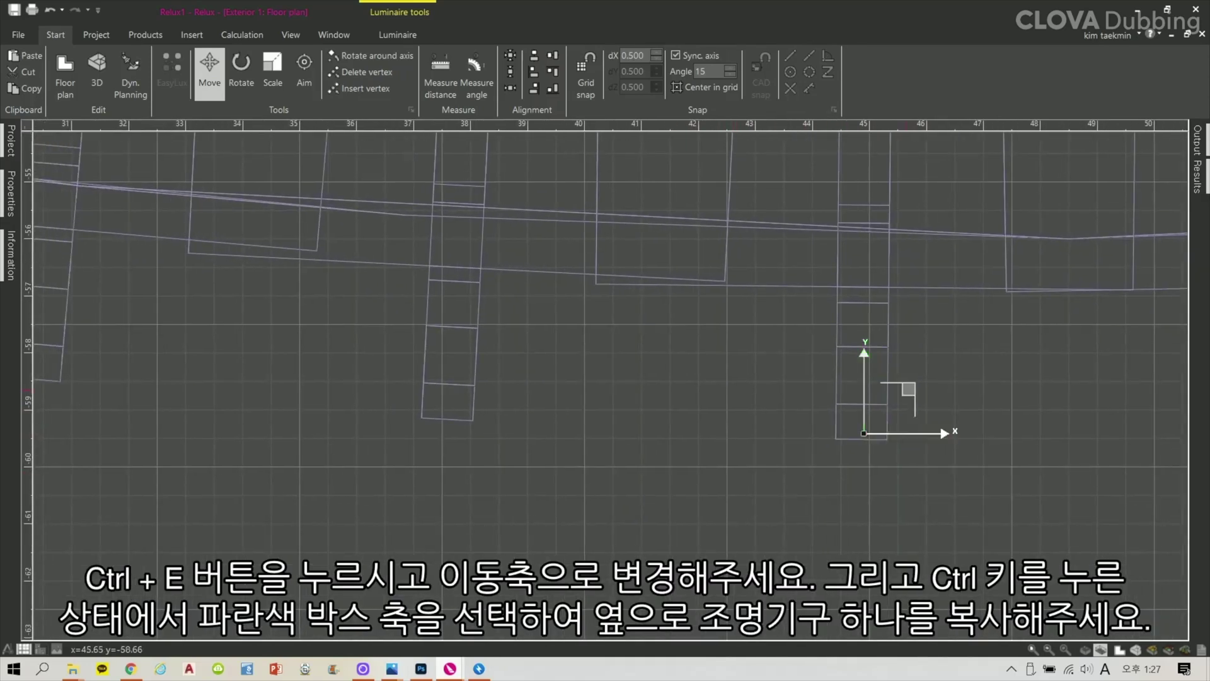
pyautogui.keyDown('ctrl'); pyautogui.moveTo(909, 389); pyautogui.dragTo(492, 367); pyautogui.keyUp('ctrl')
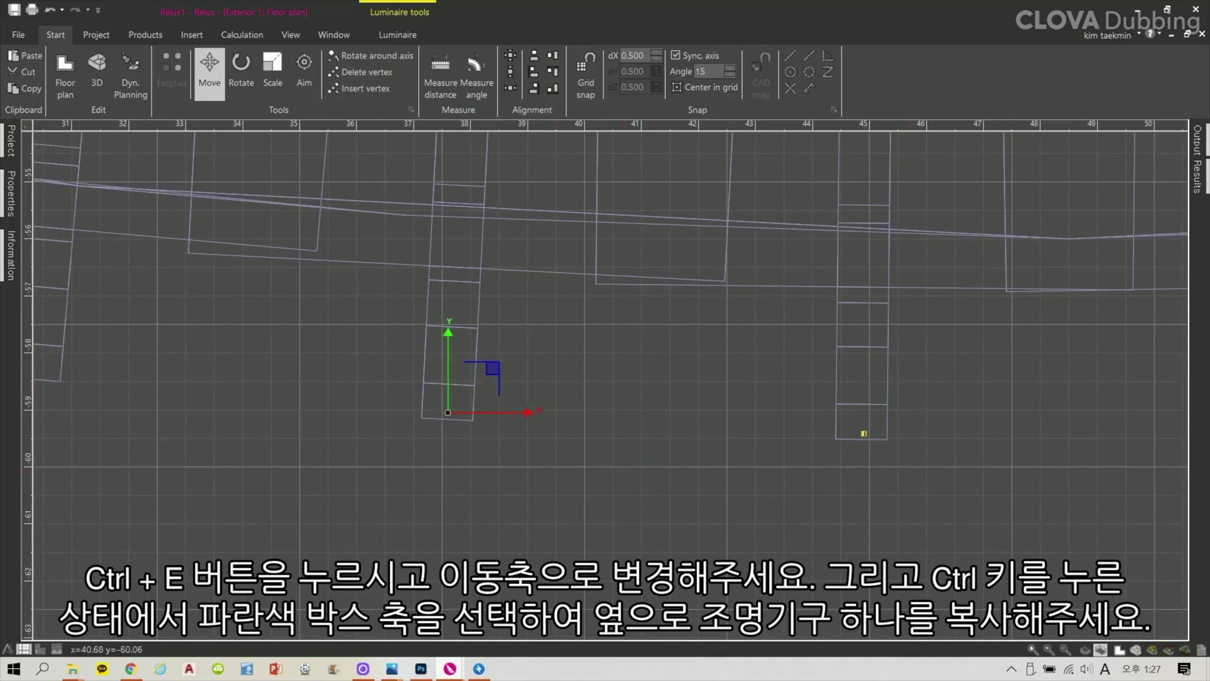
pyautogui.hotkey('ctrl', 'e')
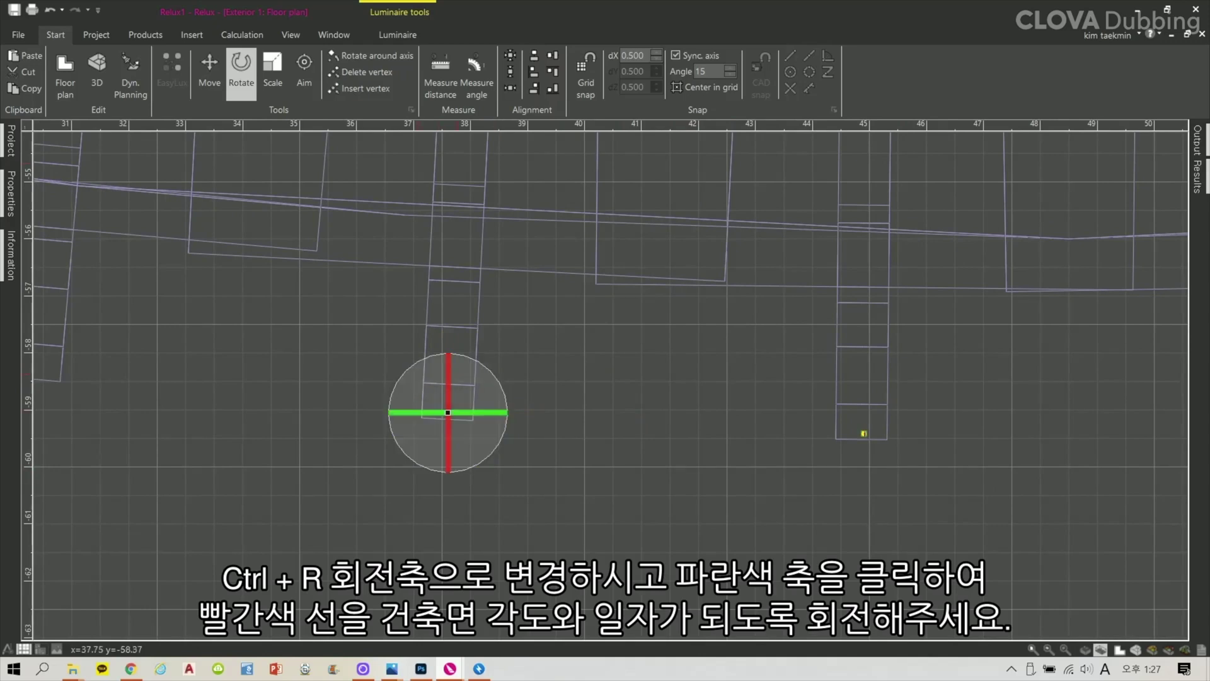
pyautogui.moveTo(433, 414); pyautogui.dragTo(433, 411)
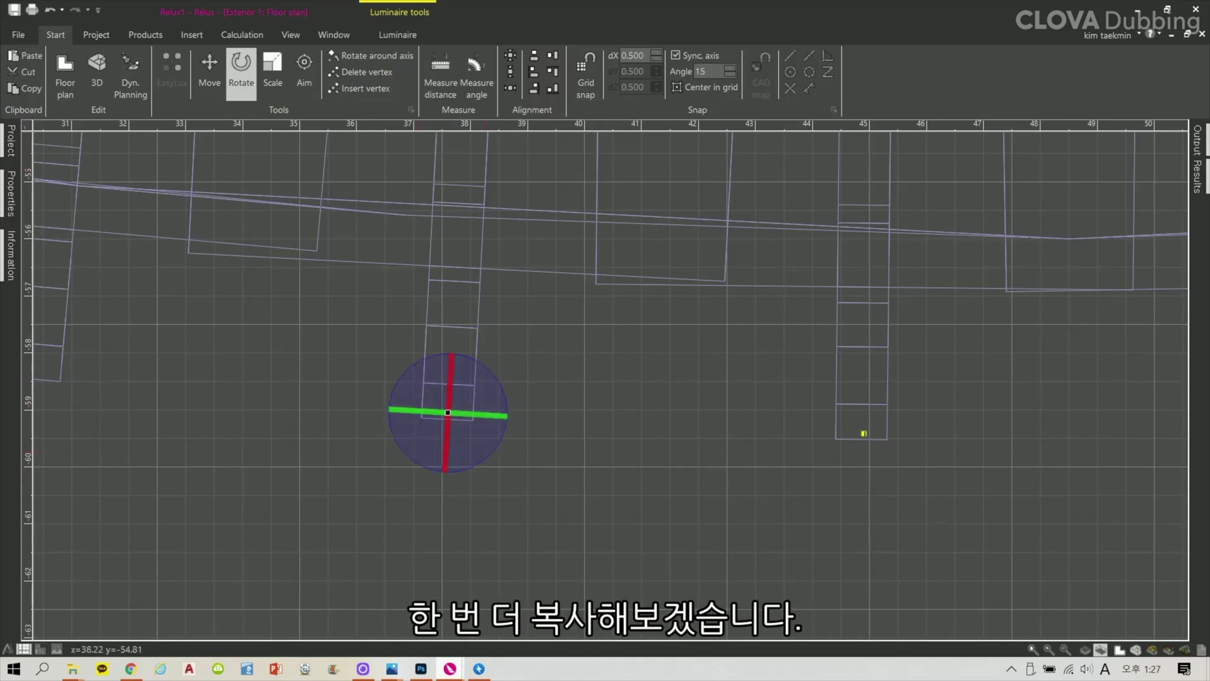
# Copy the luminaire onto the end of the rib near X = 30 m and rotate the copy about Z to match that rib
pyautogui.press('m')
pyautogui.moveTo(510, 424); pyautogui.dragTo(773, 464, button='middle')
pyautogui.moveTo(752, 399); pyautogui.dragTo(340, 357)
pyautogui.press('r')
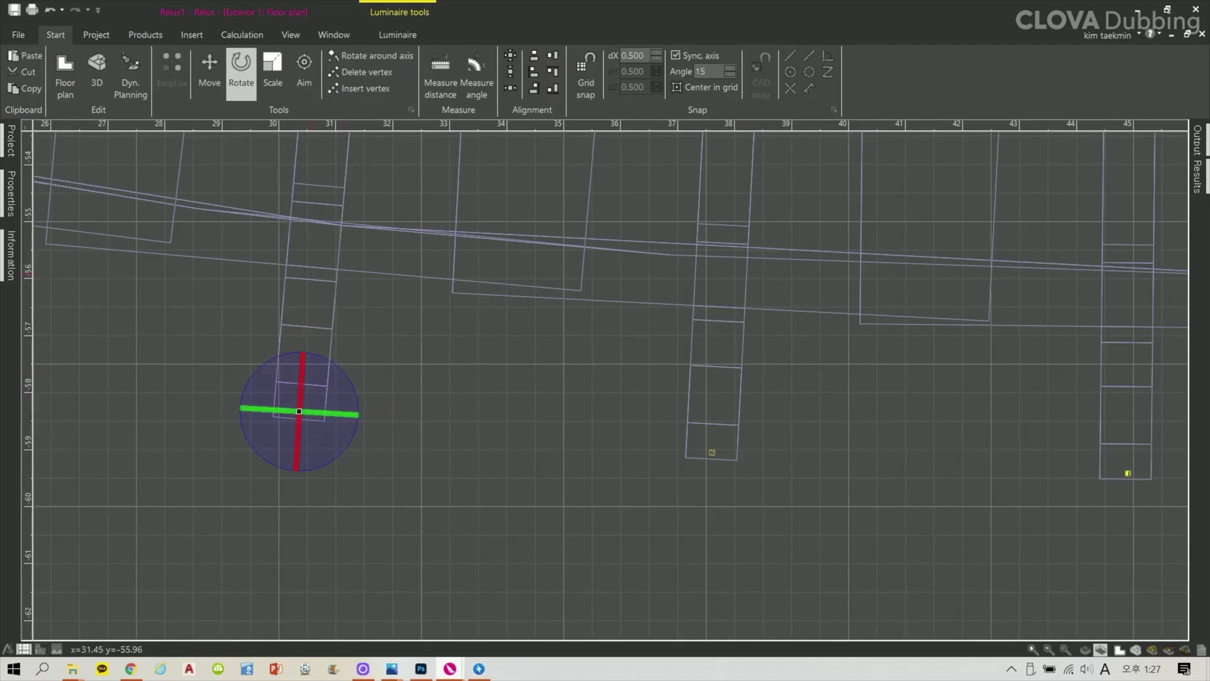
pyautogui.moveTo(337, 367); pyautogui.dragTo(339, 370)
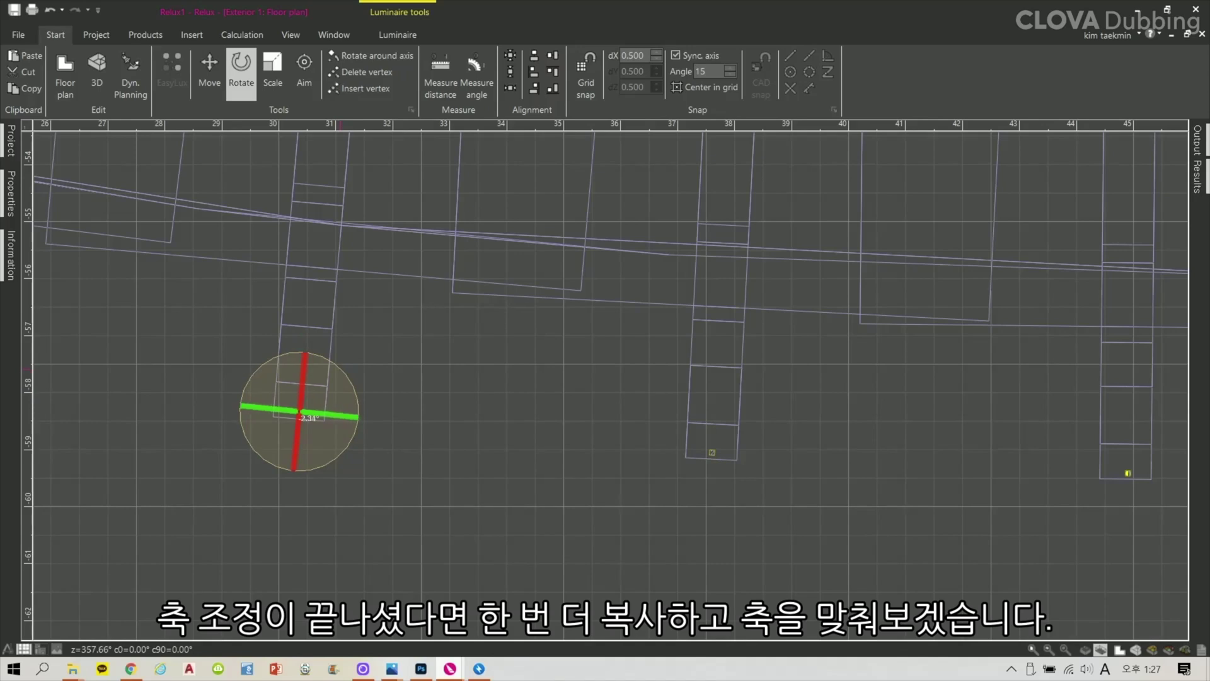
# Copy the luminaire onto the end of the rib near X = 23 m and align the copy with that rib about Z
pyautogui.moveTo(540, 390); pyautogui.dragTo(967, 412, button='middle')
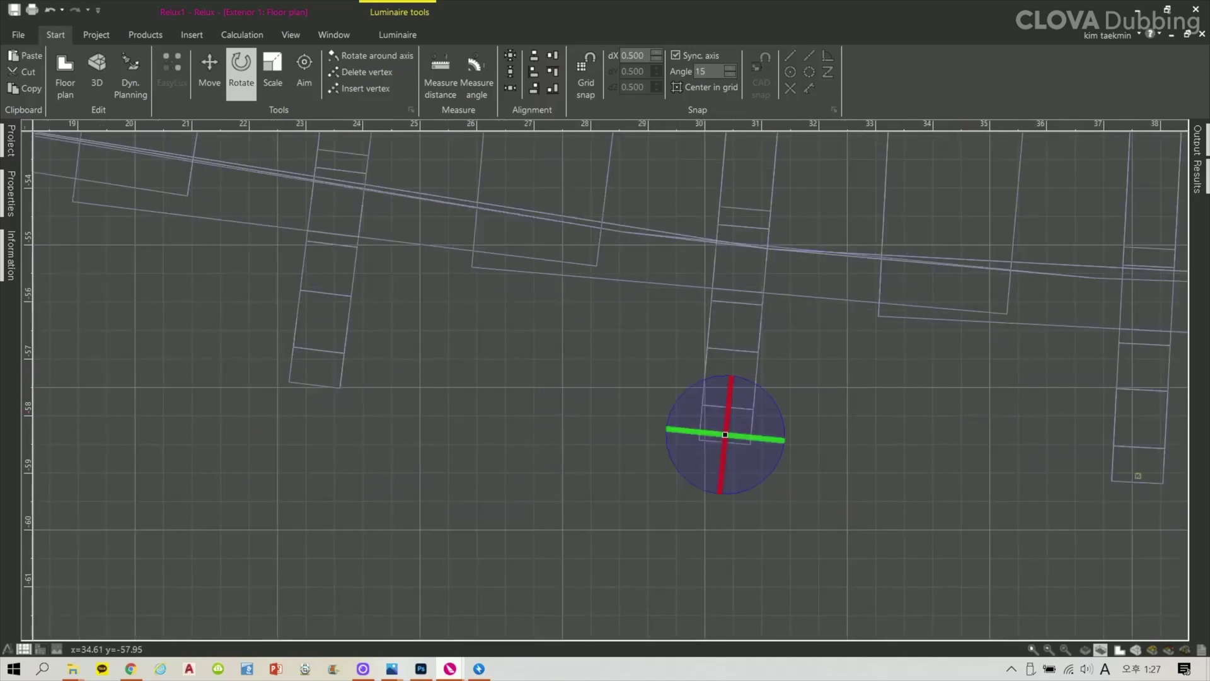
pyautogui.press('m')
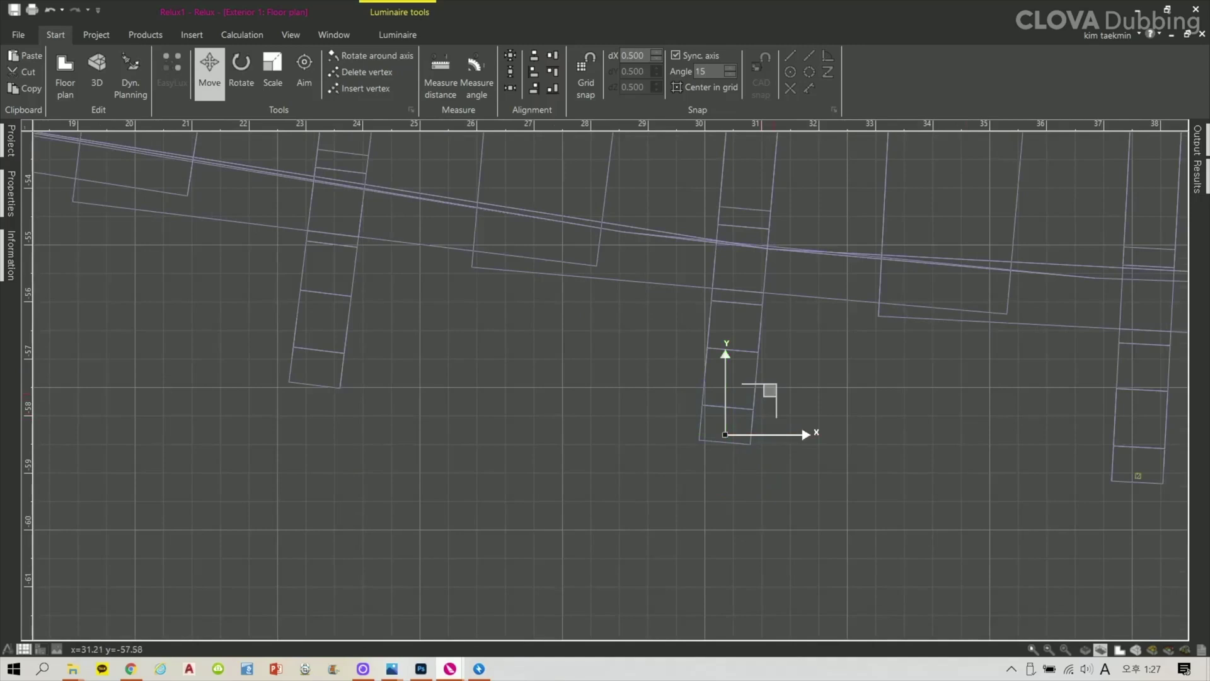
pyautogui.moveTo(770, 391); pyautogui.dragTo(358, 334)
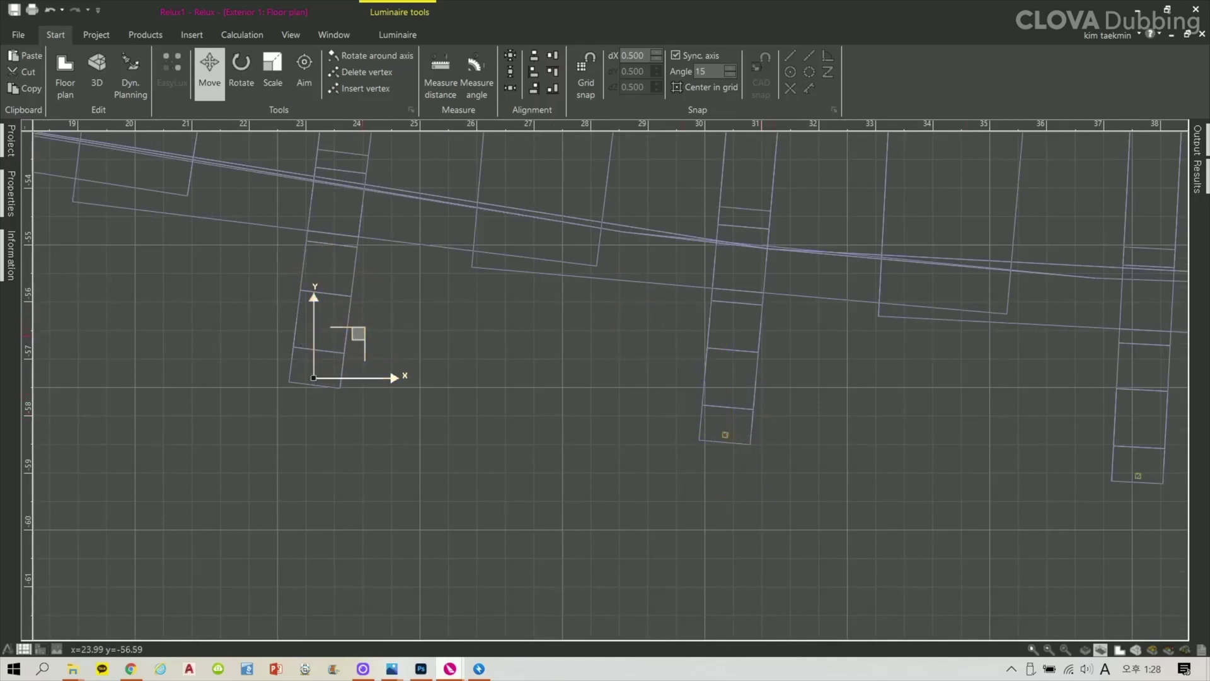
pyautogui.press('r')
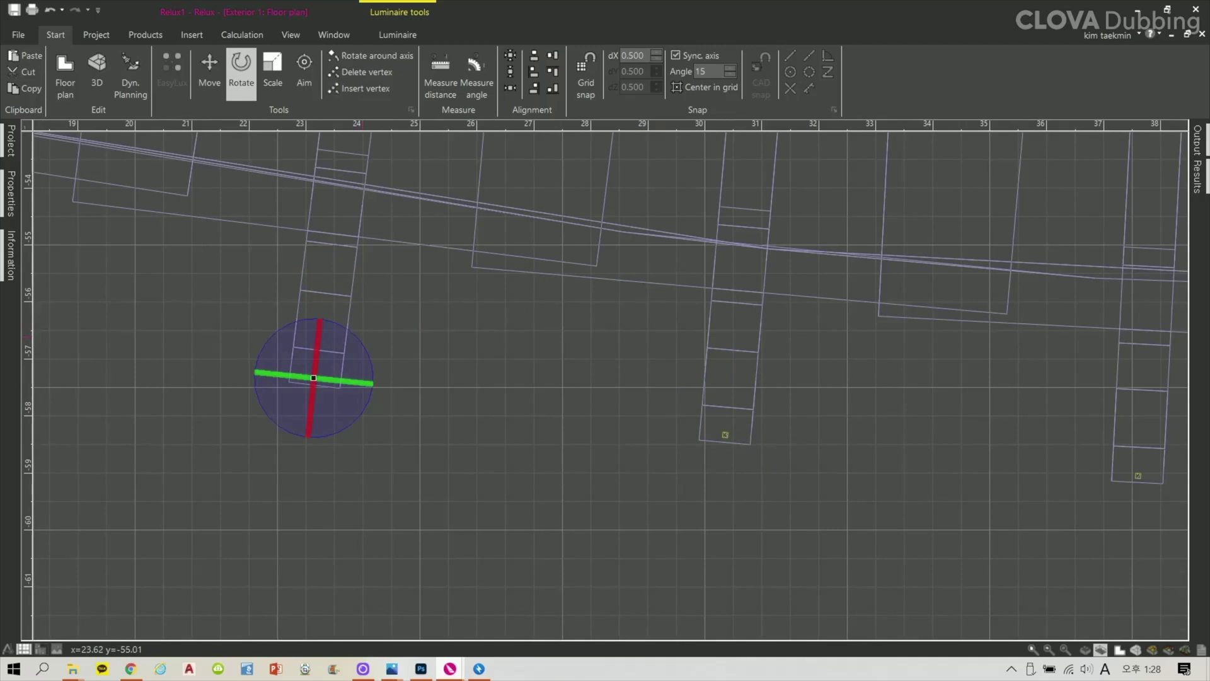
pyautogui.moveTo(313, 378); pyautogui.dragTo(315, 379)
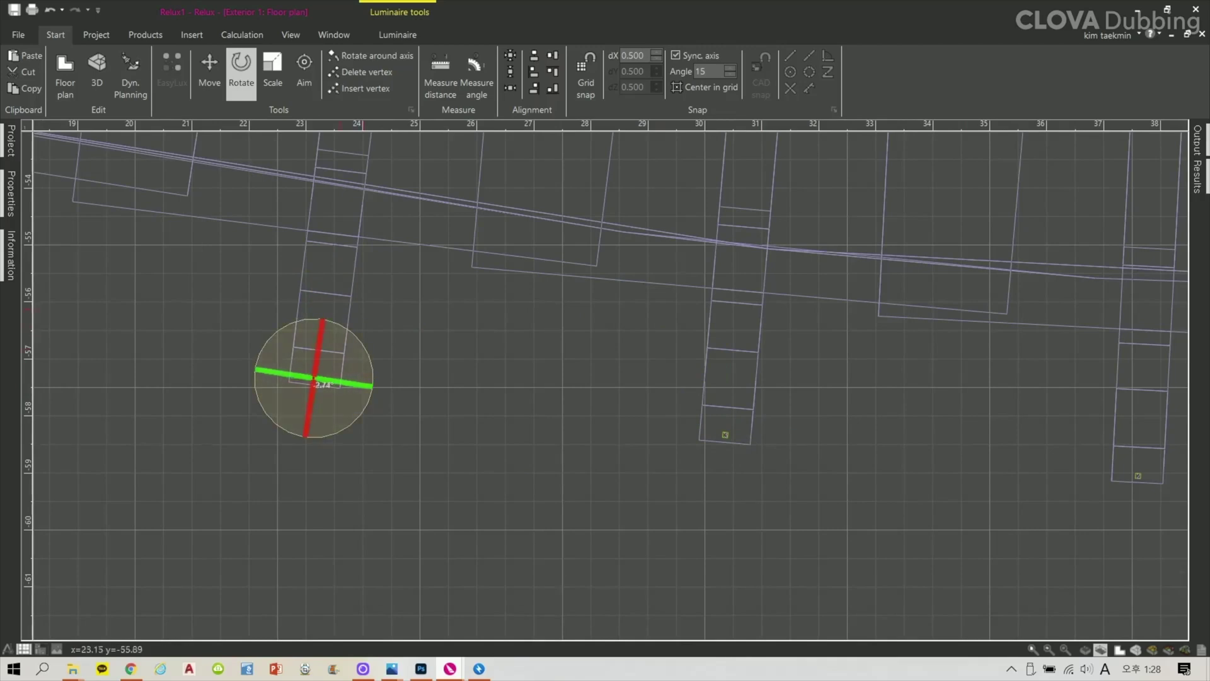
# Add another luminaire copy at the end of the rib near X = 16 m and rotate it about Z to the rib's angle
pyautogui.scroll(-1, 314, 296)
pyautogui.moveTo(314, 295); pyautogui.dragTo(675, 360, button='middle')
pyautogui.press('m')
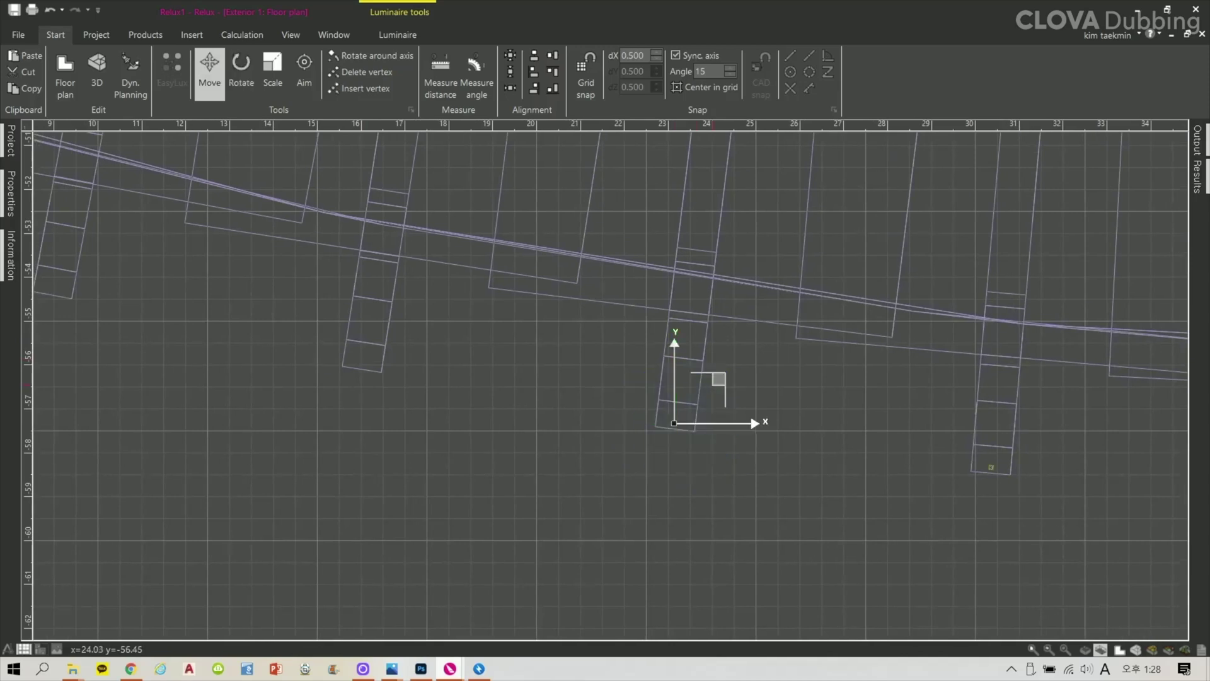
pyautogui.moveTo(718, 379); pyautogui.dragTo(407, 316)
pyautogui.press('r')
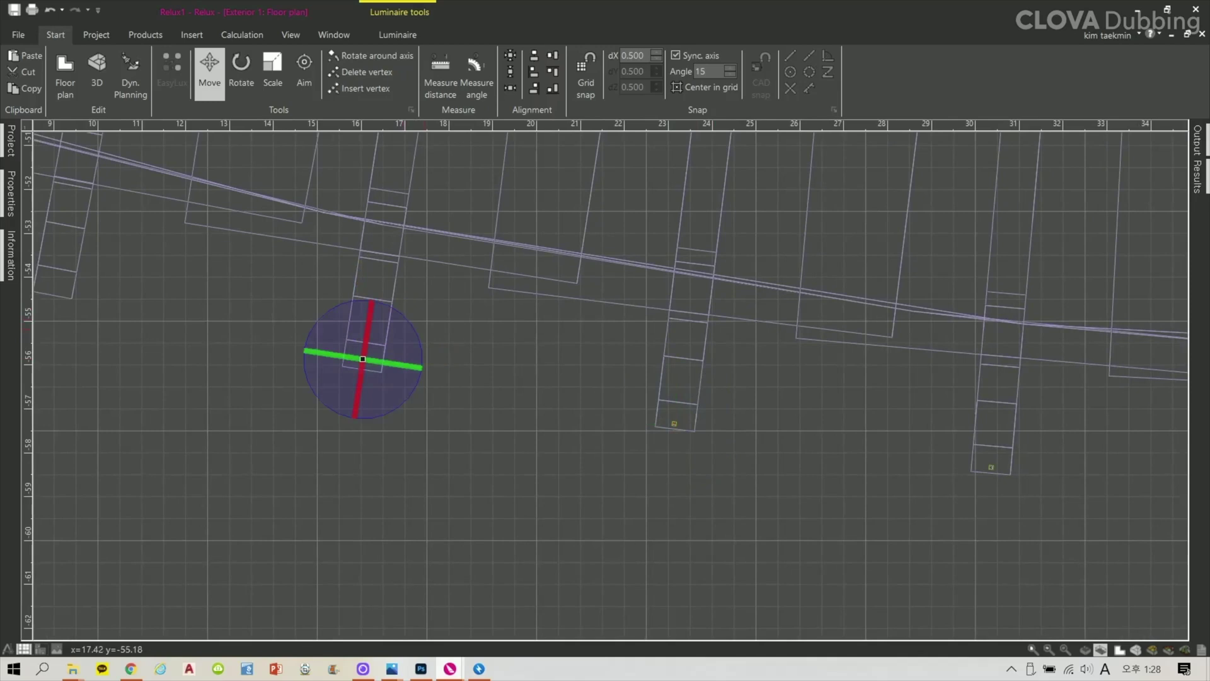
pyautogui.moveTo(395, 316); pyautogui.dragTo(397, 317)
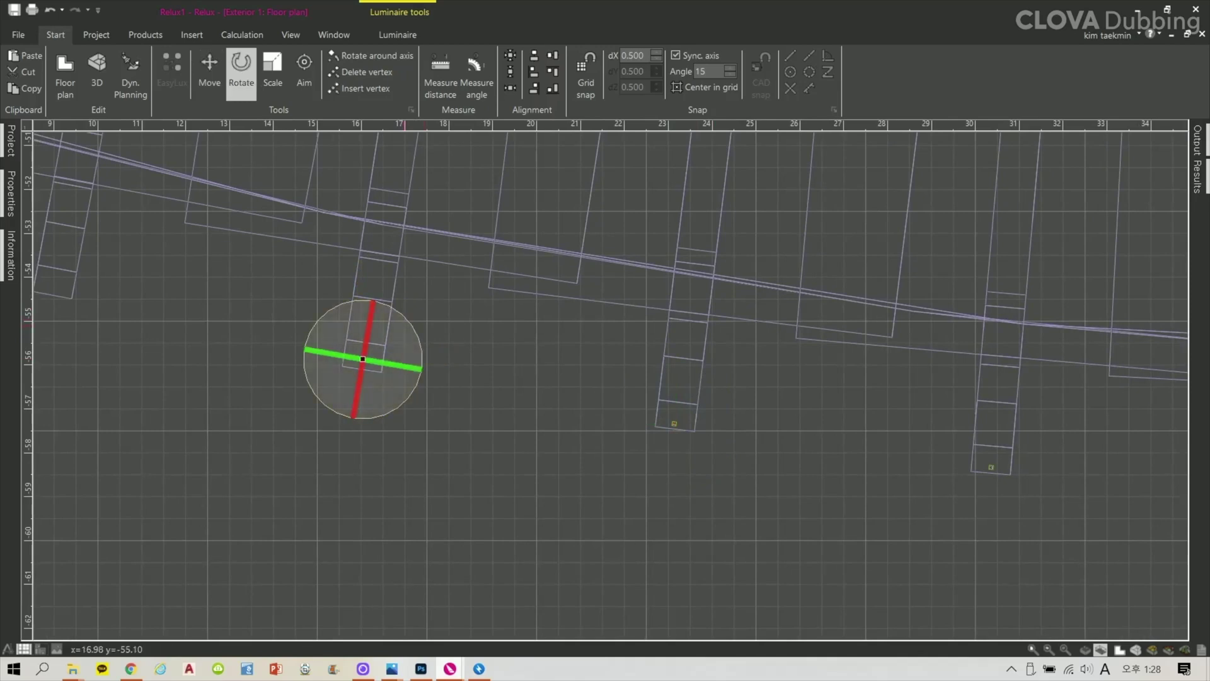
pyautogui.scroll(-3, 552, 359)
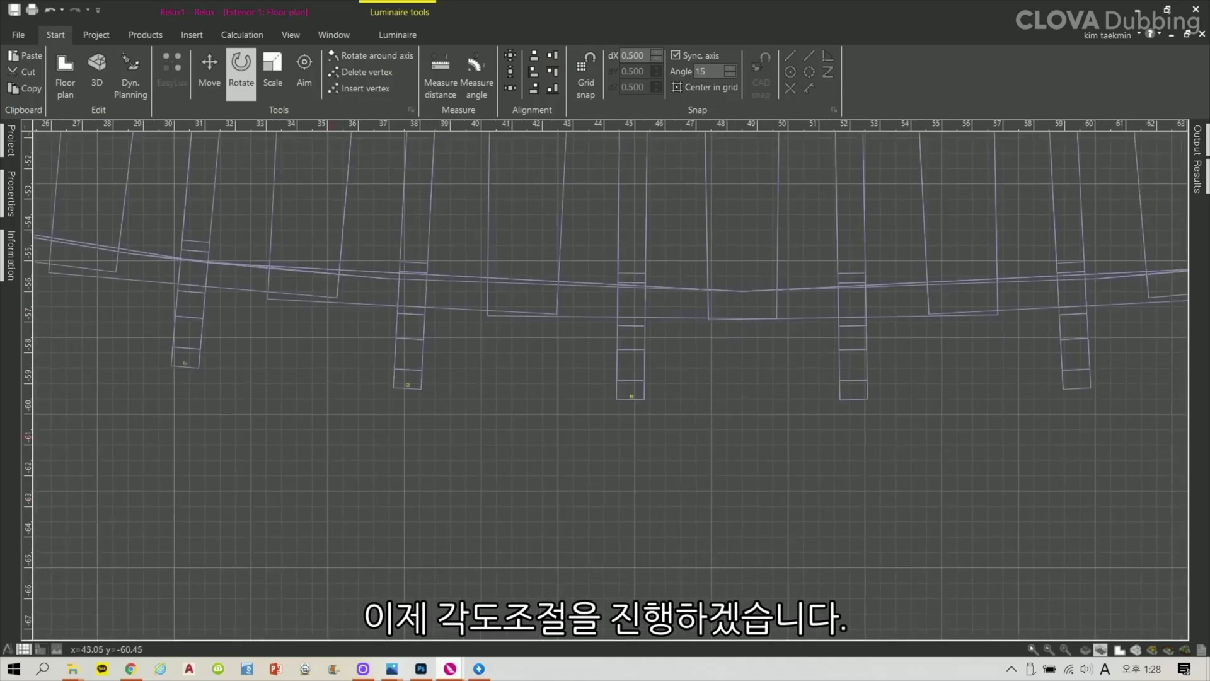
# Select the original luminaire on the rib near X = 45 m and set its C0 rotation to 4.5°
pyautogui.press('Escape')
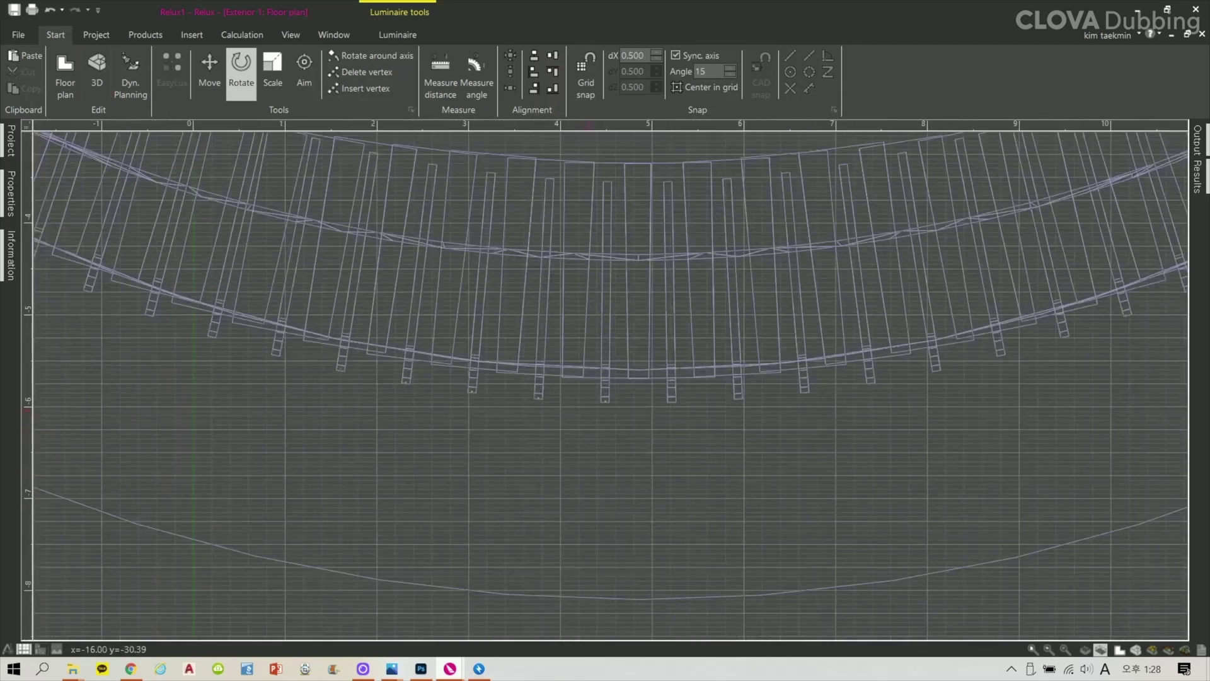
pyautogui.scroll(10, 605, 394)
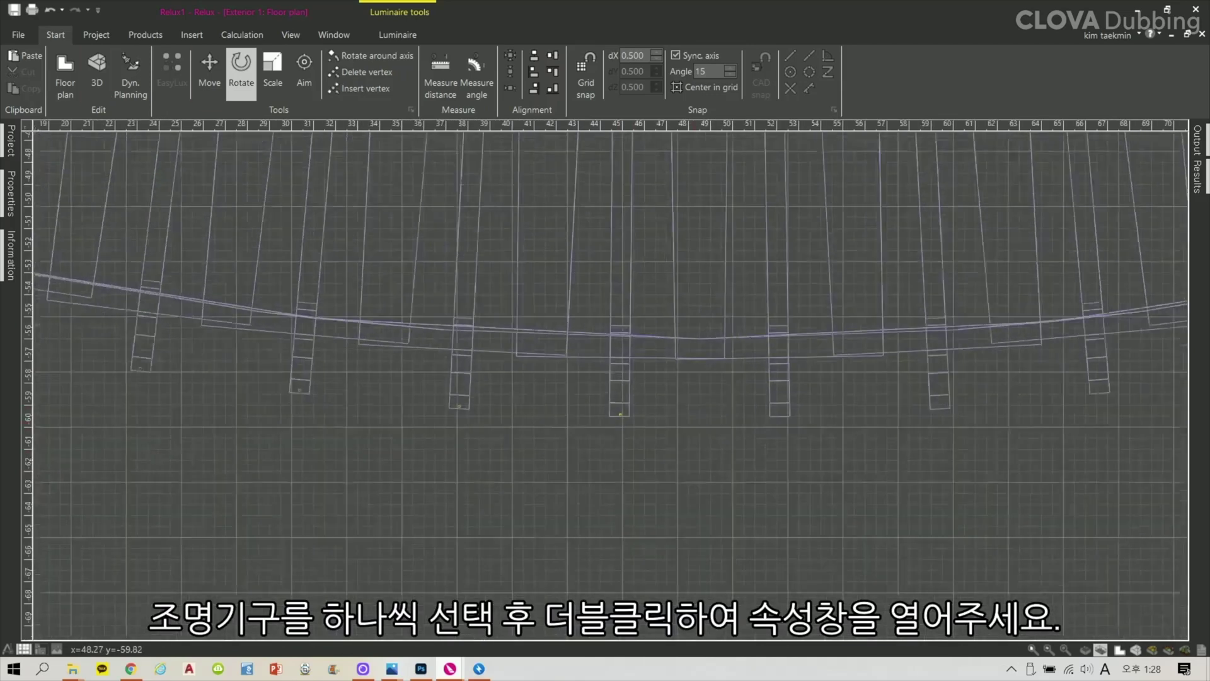
pyautogui.click(597, 480)
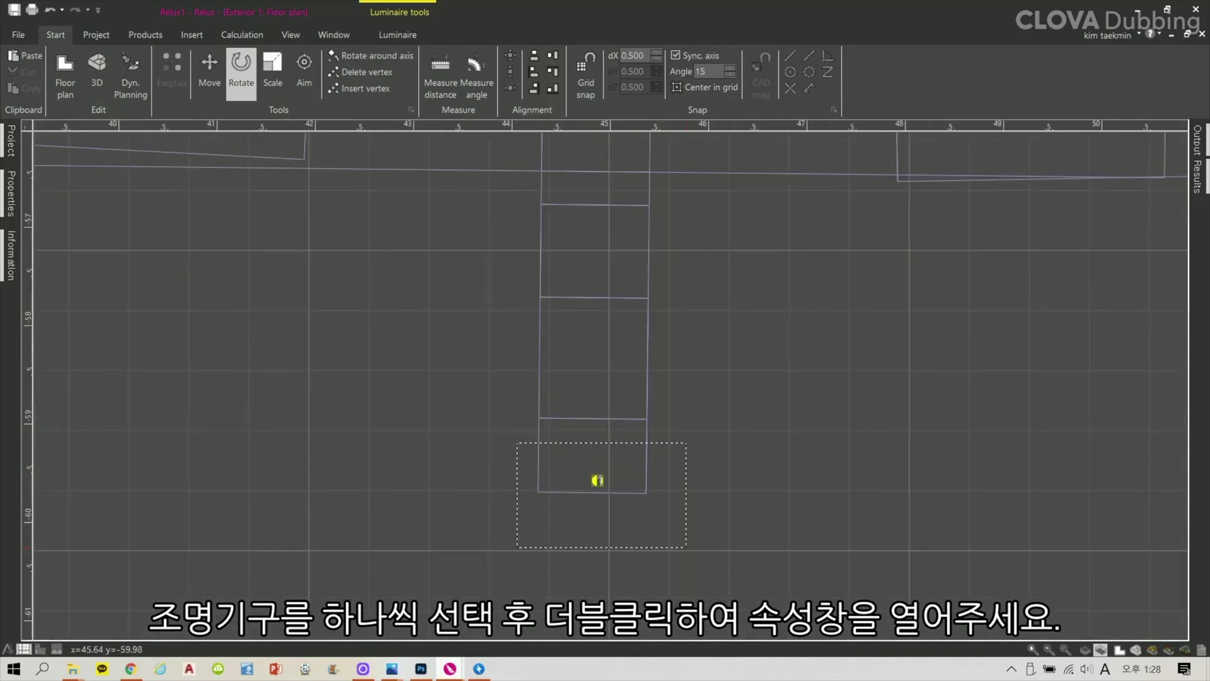
pyautogui.moveTo(733, 556); pyautogui.dragTo(704, 459, button='middle')
pyautogui.scroll(-3, 706, 410)
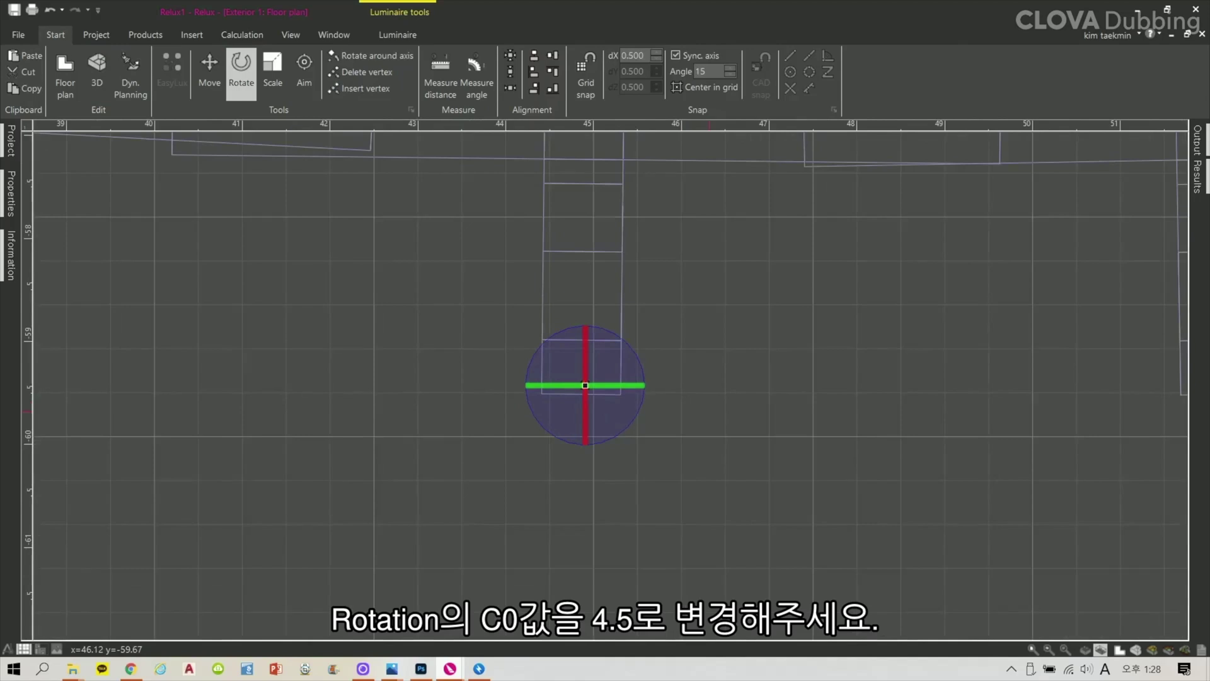
pyautogui.scroll(-4, 709, 412)
pyautogui.scroll(2, 585, 372)
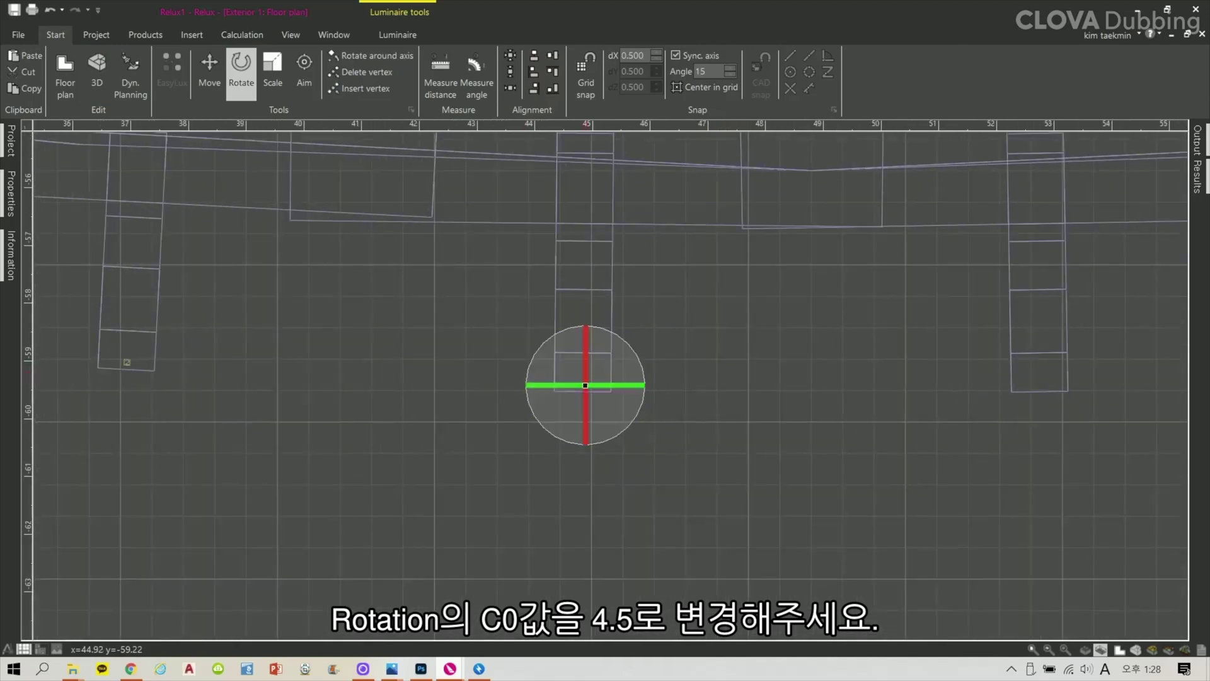
pyautogui.click(8, 182)
pyautogui.click(149, 307)
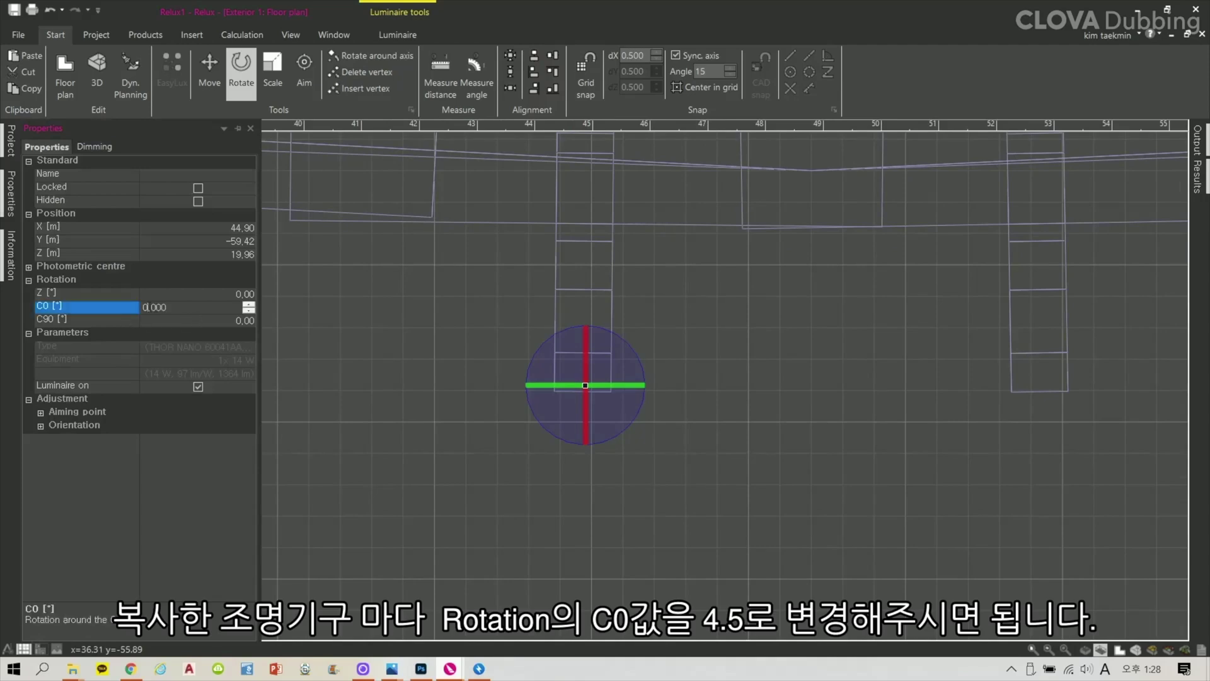
pyautogui.write('4,5')
pyautogui.press('Return')
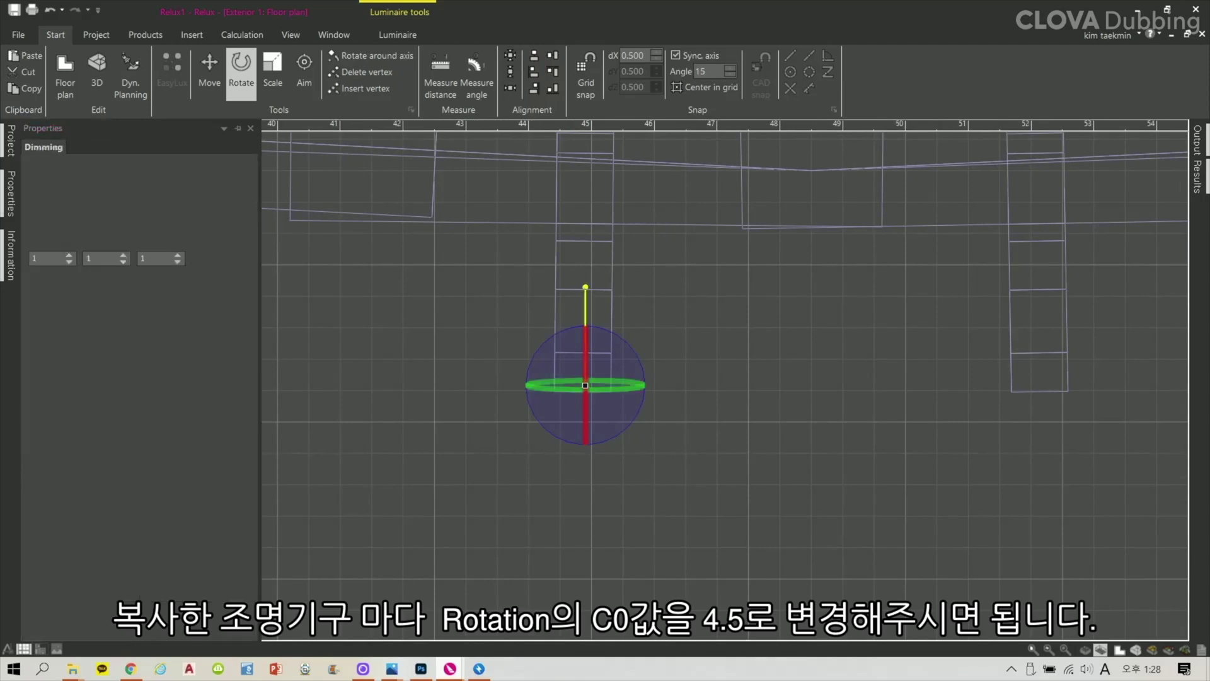
pyautogui.click(749, 401)
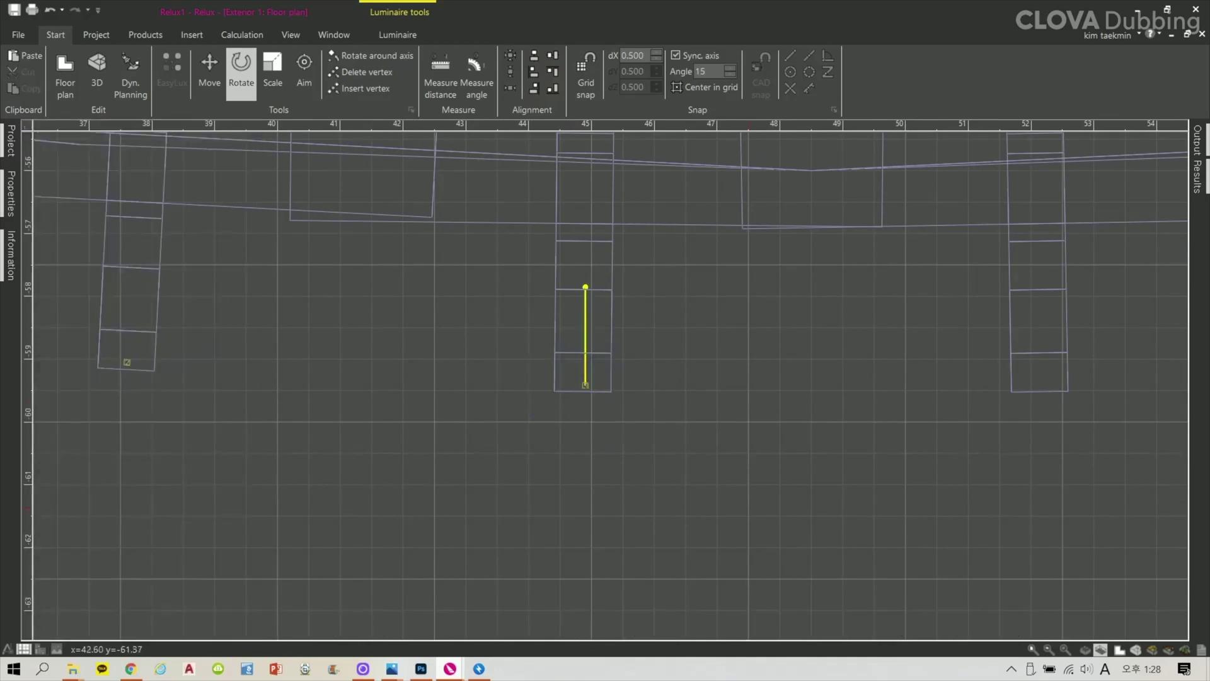
# Select the luminaire copy on the rib near X = 37.6 m and set its C0 rotation to 4.5°
pyautogui.moveTo(382, 502); pyautogui.dragTo(852, 516, button='middle')
pyautogui.moveTo(520, 315); pyautogui.dragTo(649, 437)
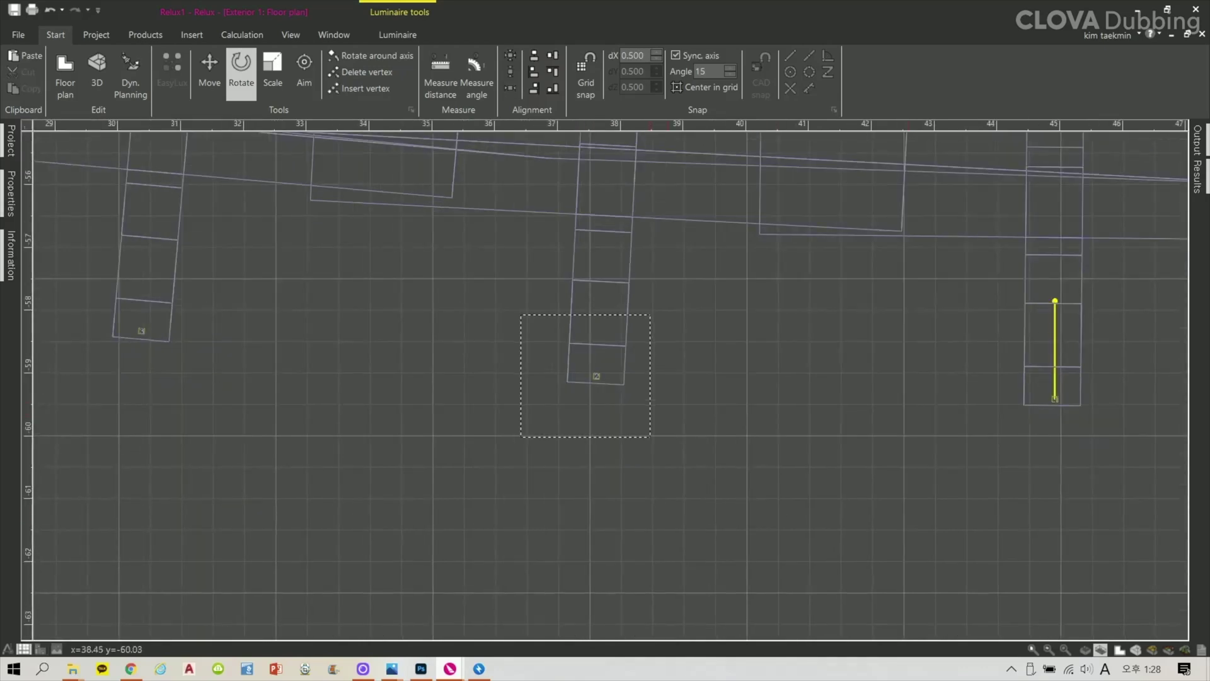
pyautogui.click(6, 189)
pyautogui.click(202, 308)
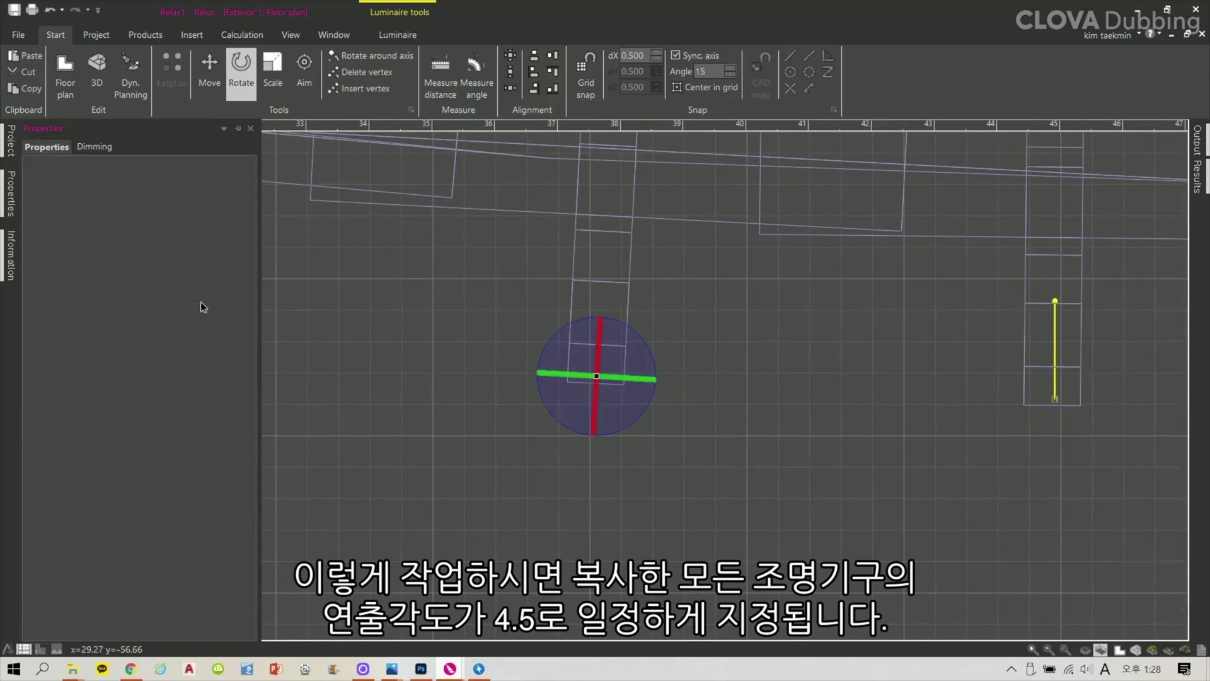
pyautogui.write('4.5')
pyautogui.press('Return')
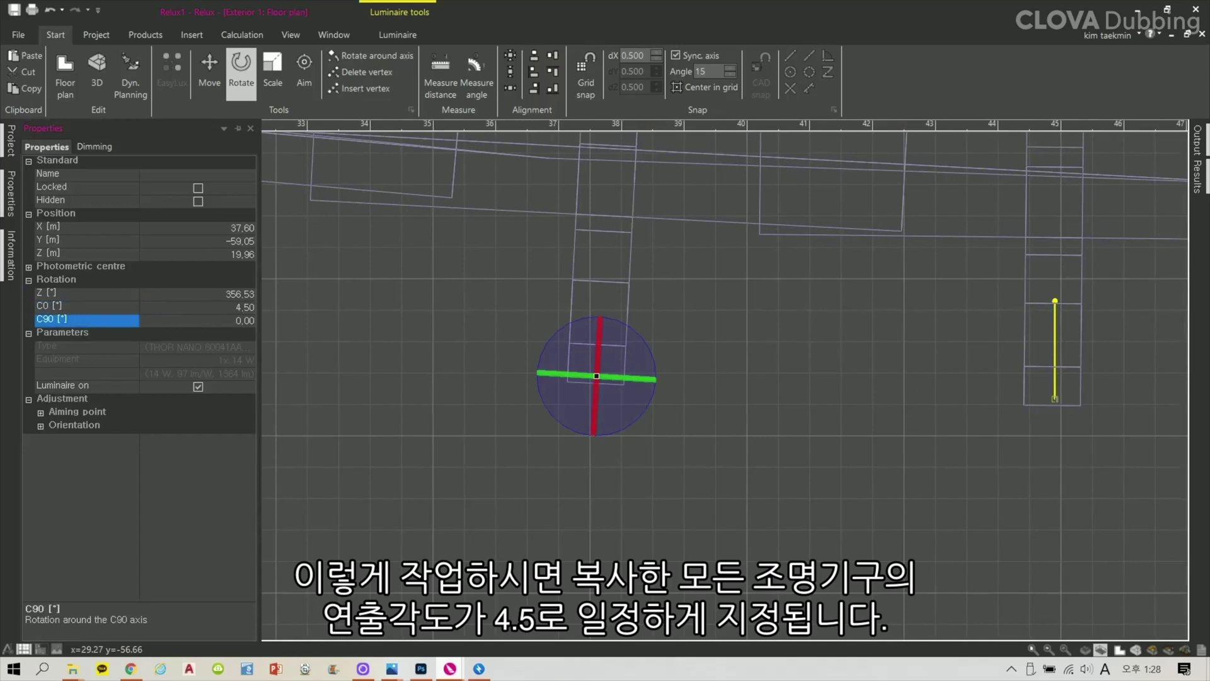
pyautogui.click(423, 446)
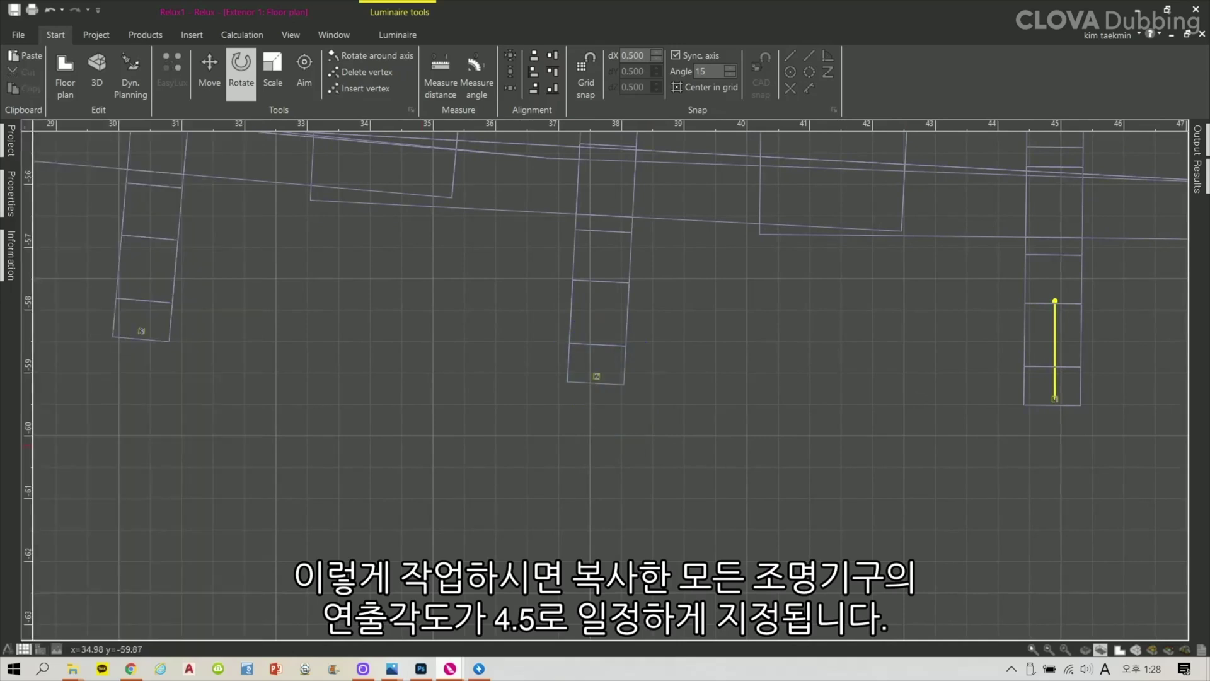
# Reselect the luminaire near X = 37.6 m and lower it along Z in the 3D view to the height of the rib's top
pyautogui.click(641, 432)
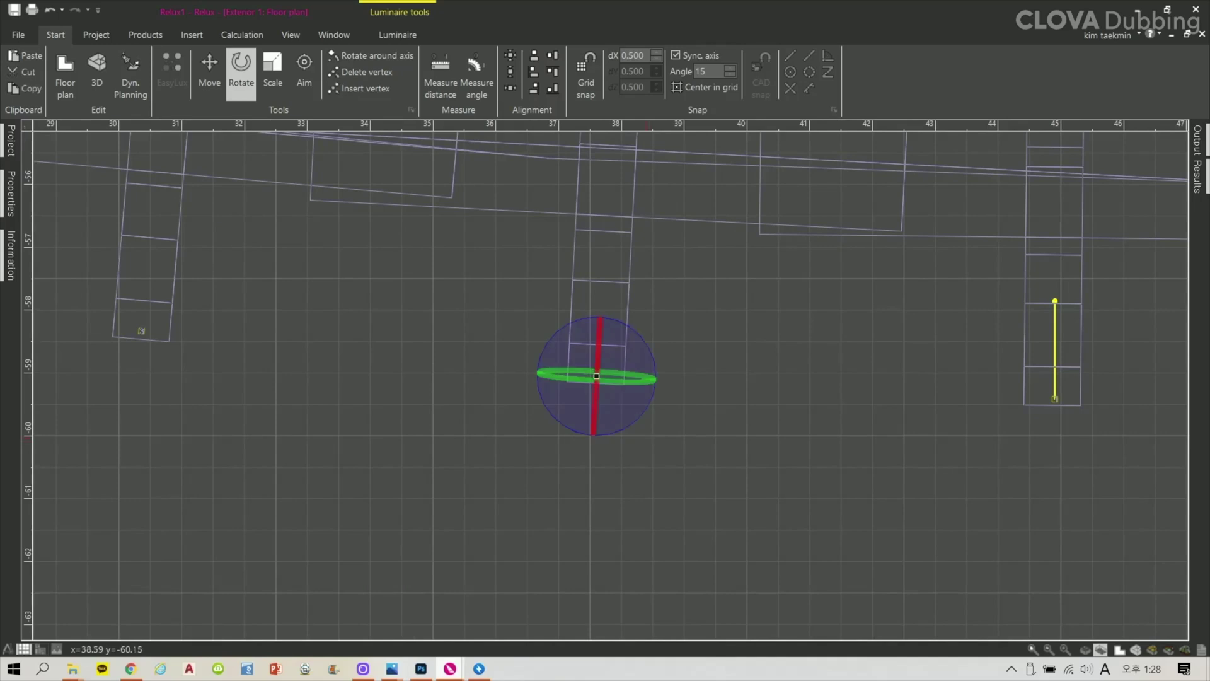
pyautogui.hotkey('ctrl', 'Tab')
pyautogui.scroll(-1, 366, 344)
pyautogui.moveTo(365, 344); pyautogui.dragTo(567, 321, button='middle')
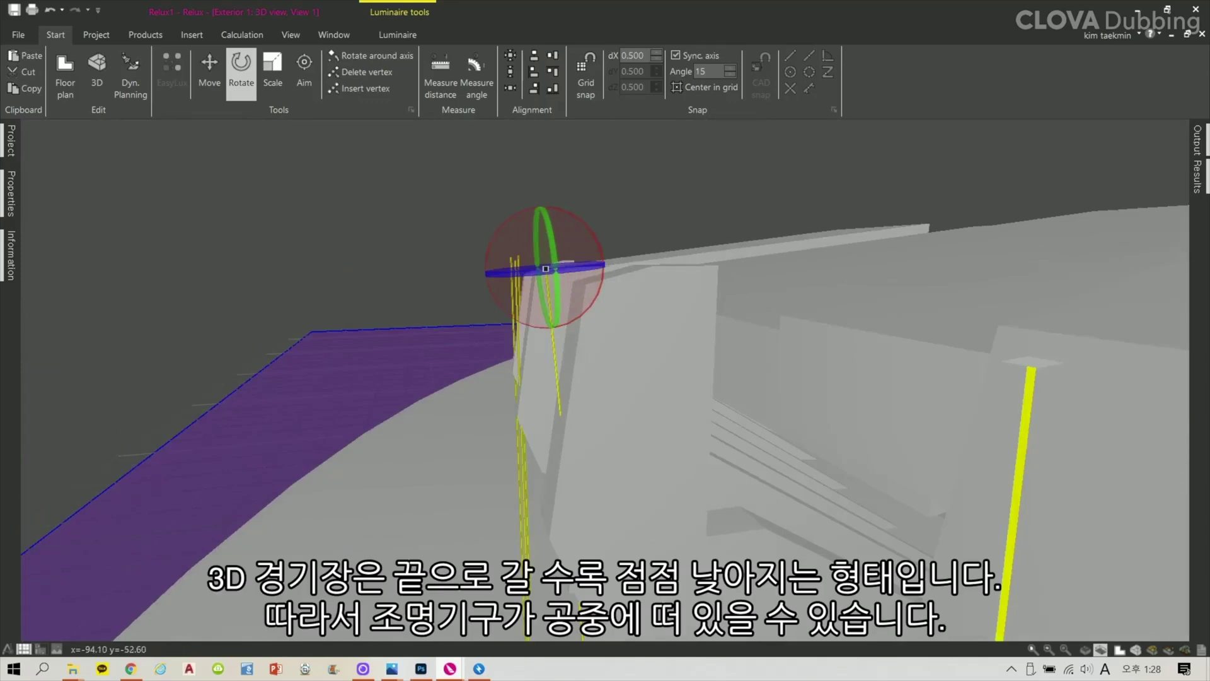
pyautogui.press('m')
pyautogui.moveTo(567, 322); pyautogui.dragTo(820, 378, button='middle')
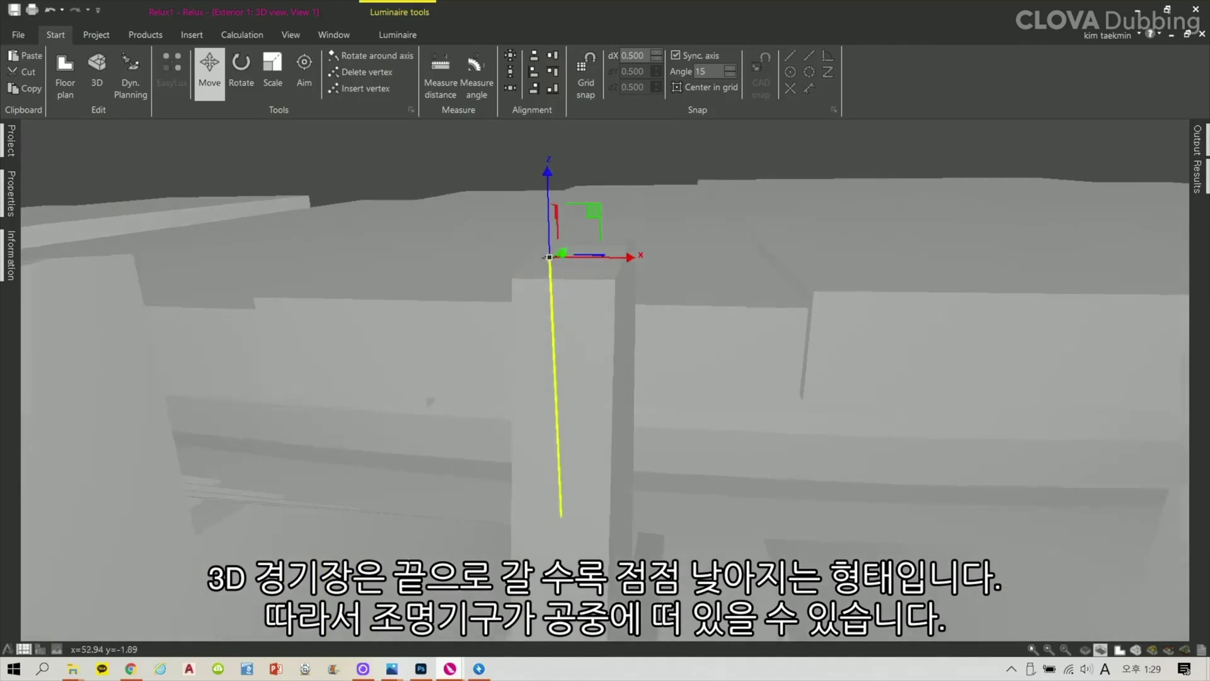
pyautogui.scroll(-4, 819, 382)
pyautogui.moveTo(723, 335); pyautogui.dragTo(764, 349, button='middle')
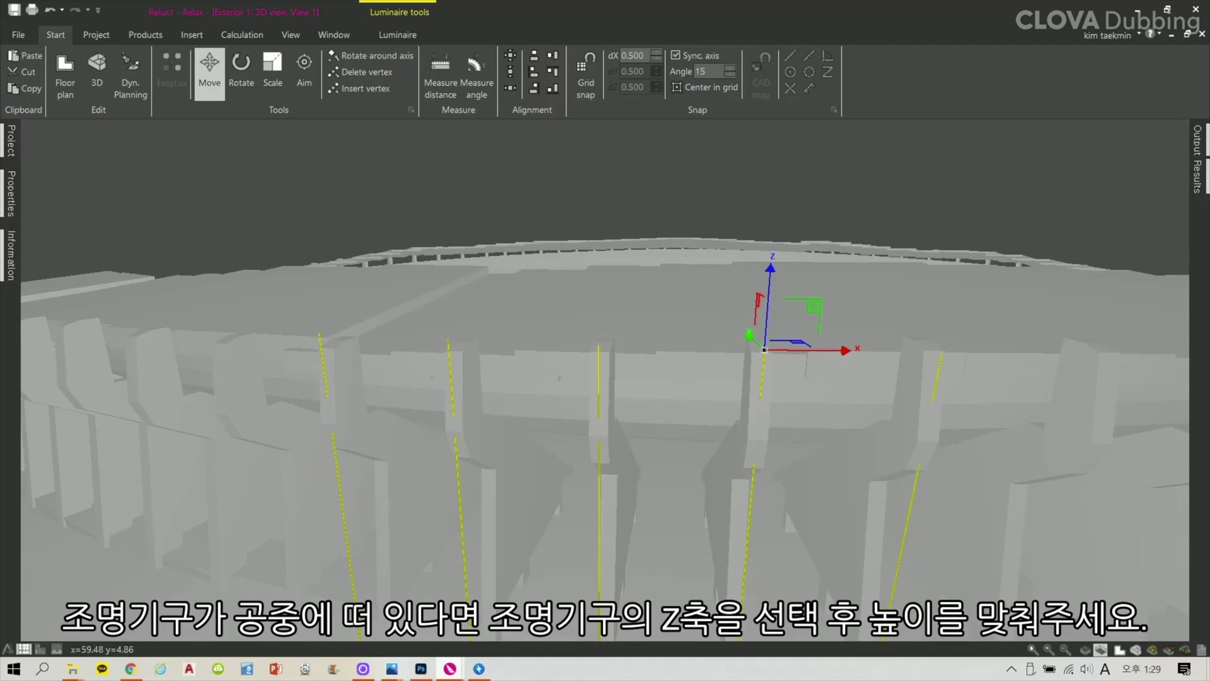
pyautogui.moveTo(764, 349); pyautogui.dragTo(711, 241, button='middle')
pyautogui.moveTo(712, 189); pyautogui.dragTo(712, 211)
pyautogui.moveTo(712, 211); pyautogui.dragTo(813, 240, button='middle')
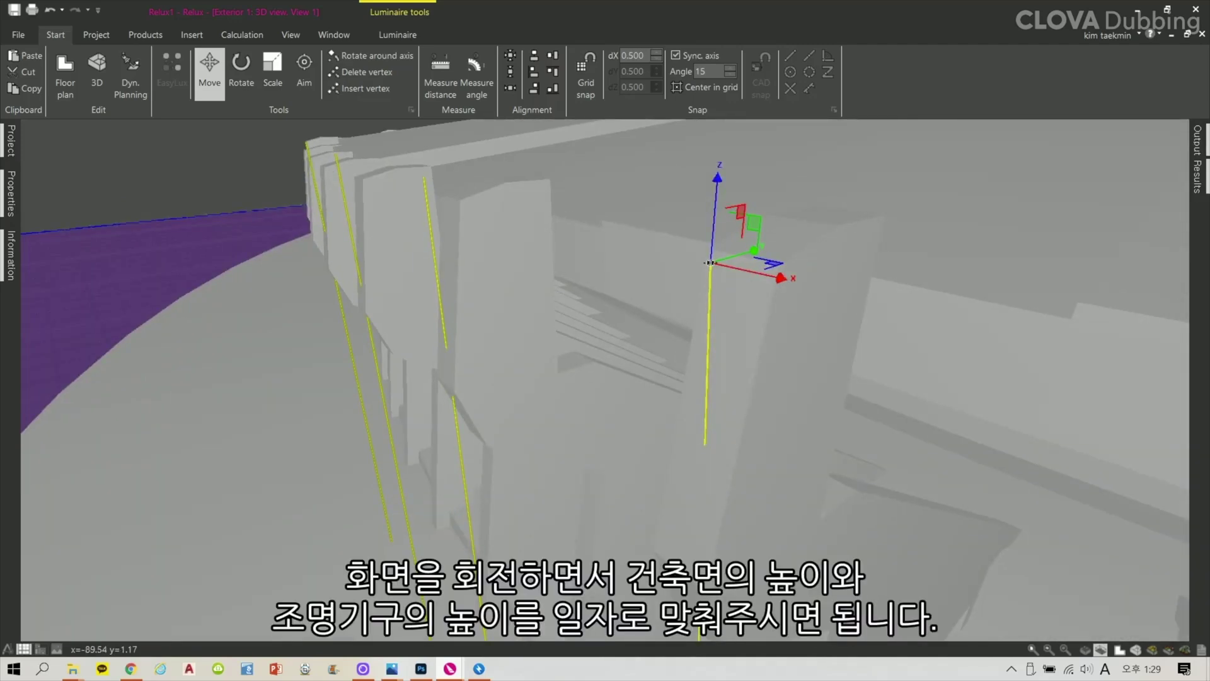
# Lower the luminaire near X = 30 m along Z to about 19.56 m, level with the top of its rib
pyautogui.moveTo(710, 263); pyautogui.dragTo(517, 343, button='middle')
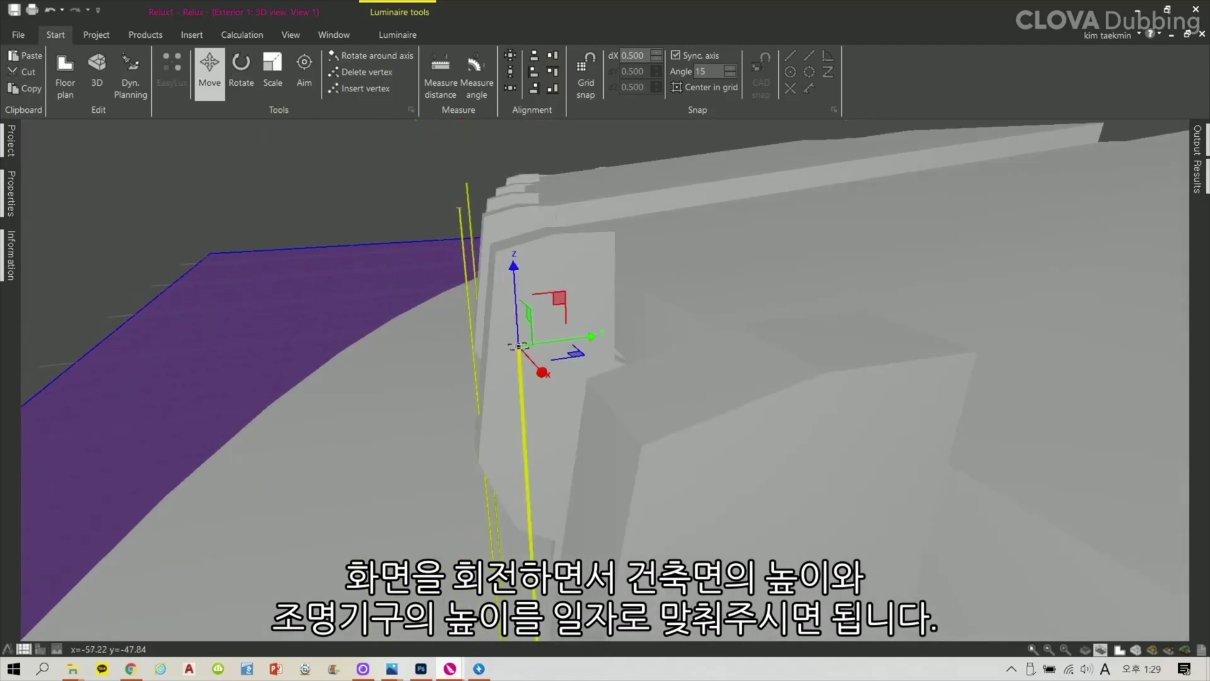
pyautogui.moveTo(517, 345); pyautogui.dragTo(520, 392)
pyautogui.moveTo(520, 392); pyautogui.dragTo(489, 334, button='middle')
pyautogui.moveTo(521, 393); pyautogui.dragTo(521, 421)
pyautogui.moveTo(520, 422); pyautogui.dragTo(521, 422, button='middle')
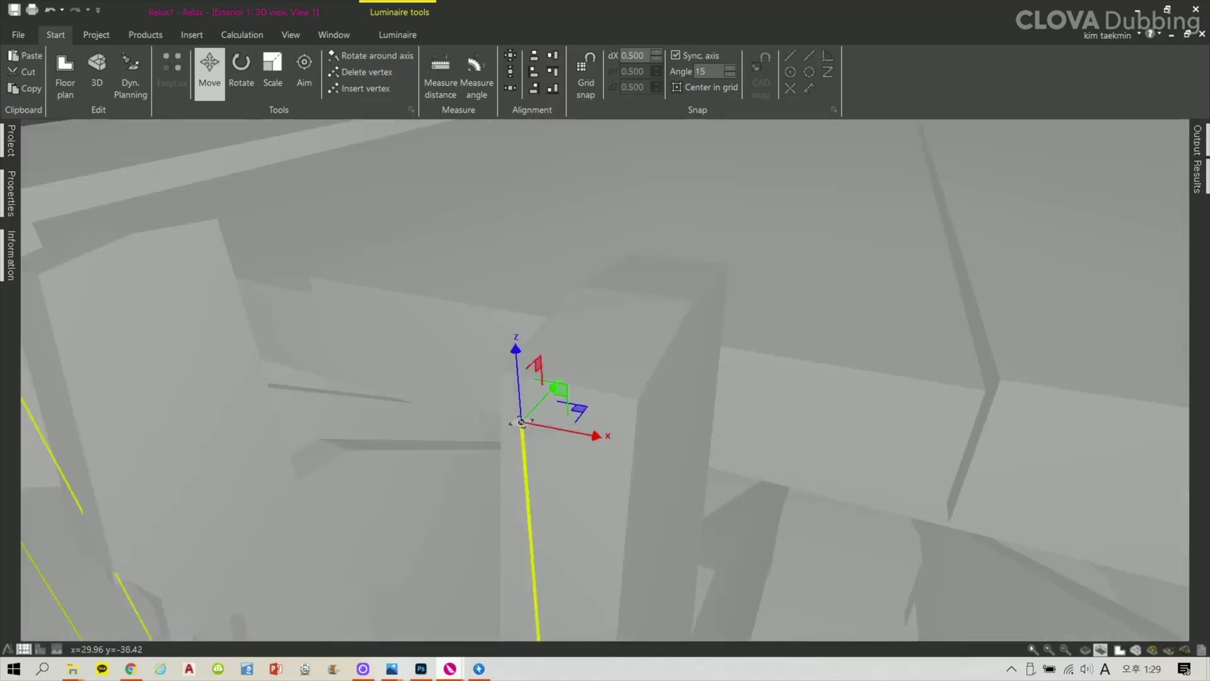
# Set the C0 rotation of the luminaire near X = 30 m to 4.5° and deselect it
pyautogui.click(10, 192)
pyautogui.click(201, 306)
pyautogui.press('Return')
pyautogui.click(180, 309)
pyautogui.write('4.5')
pyautogui.click(112, 320)
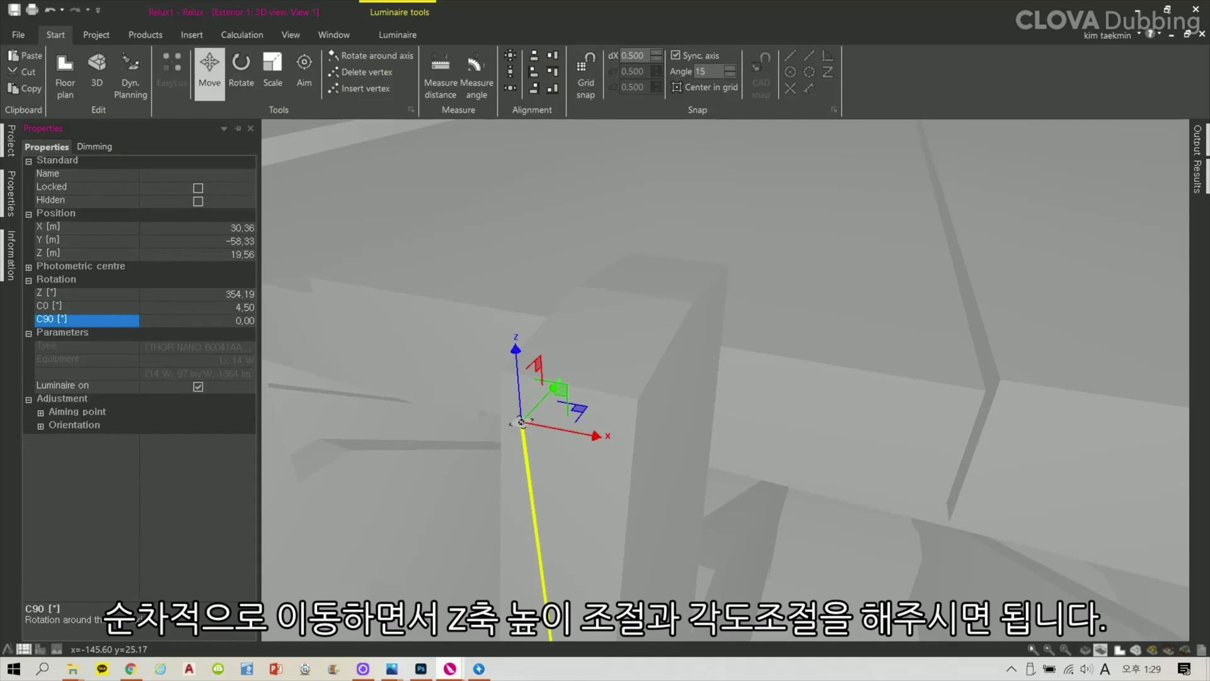
pyautogui.scroll(-2, 497, 321)
pyautogui.scroll(-2, 500, 328)
pyautogui.moveTo(500, 327); pyautogui.dragTo(826, 271, button='middle')
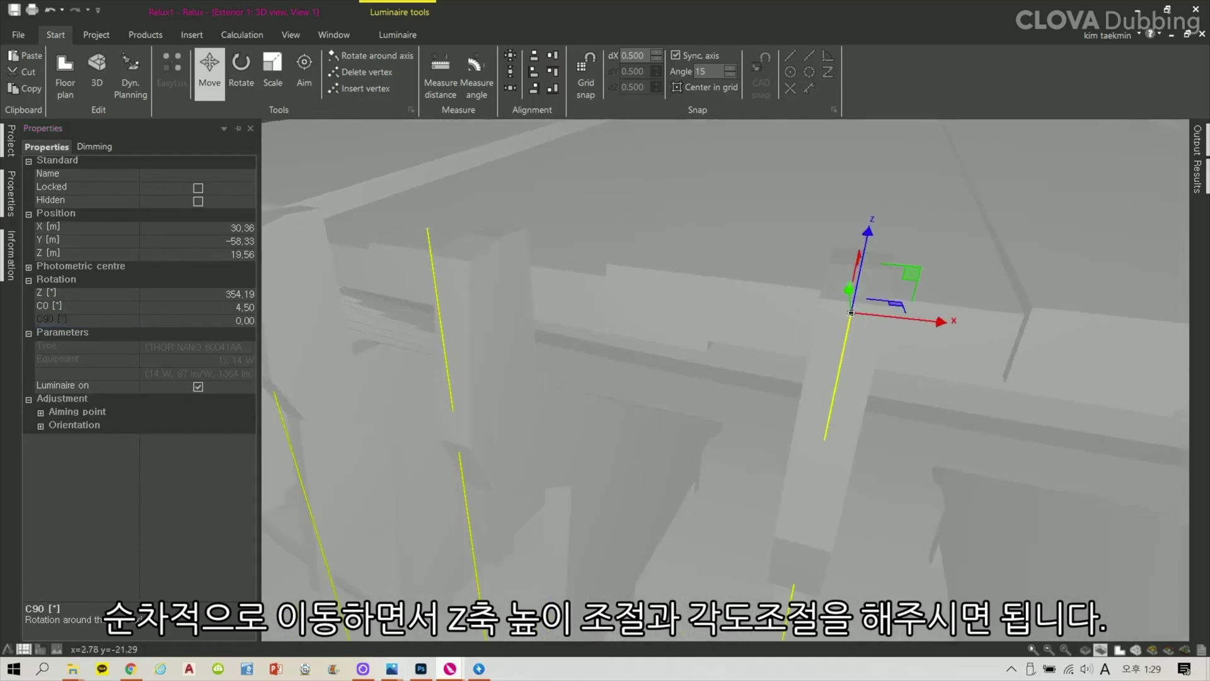
pyautogui.press('Escape')
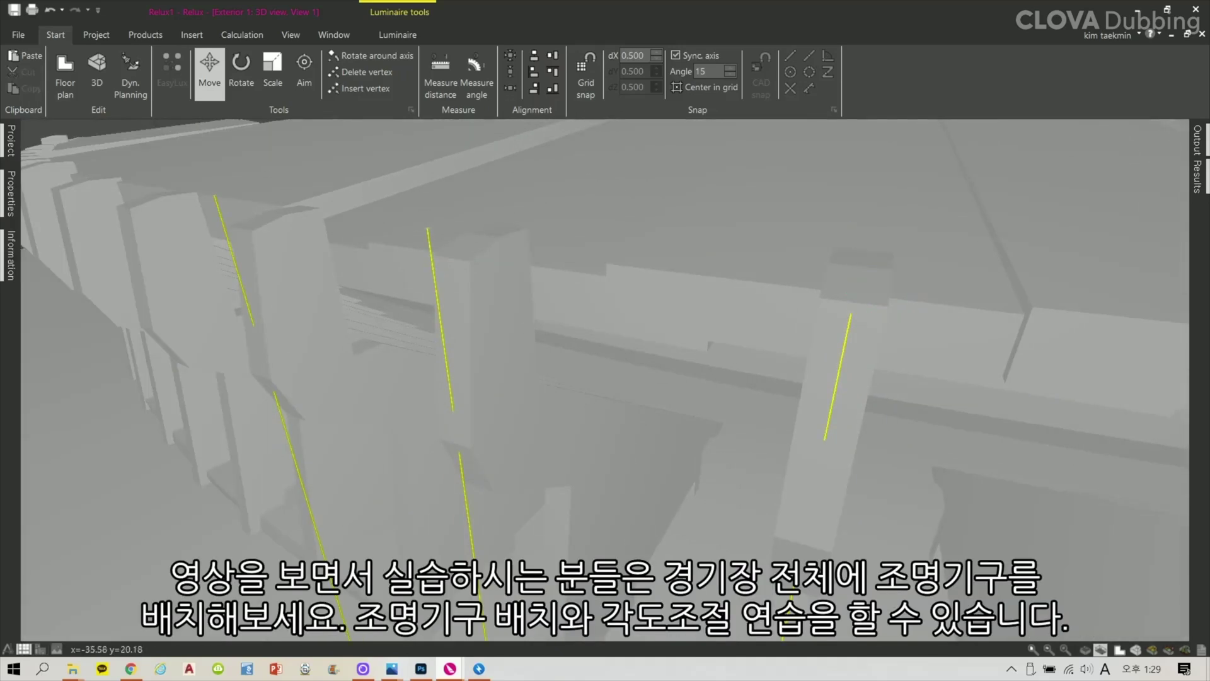
# Select the luminaire near X = 23 m and lower it along Z to about 19.30 m, level with its rib's top
pyautogui.scroll(2, 422, 259)
pyautogui.click(429, 216)
pyautogui.moveTo(429, 216); pyautogui.dragTo(433, 264)
pyautogui.moveTo(435, 268); pyautogui.dragTo(271, 189, button='middle')
pyautogui.moveTo(433, 218); pyautogui.dragTo(434, 219)
pyautogui.moveTo(435, 265); pyautogui.dragTo(436, 270)
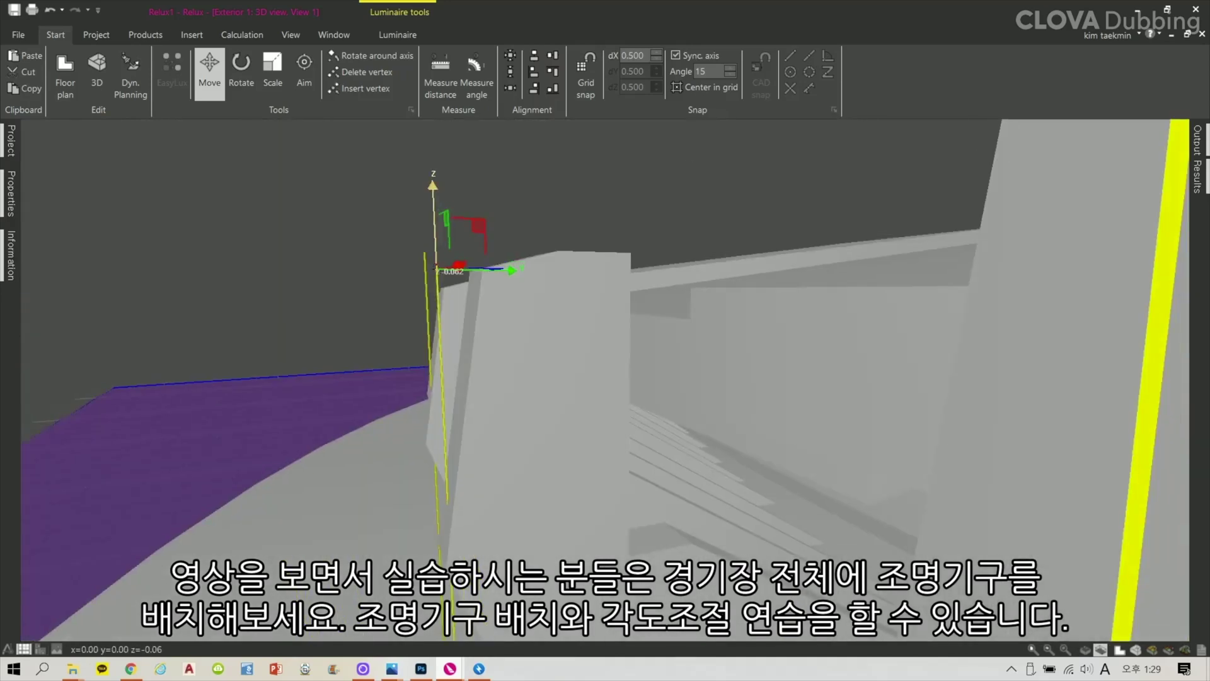
# Set the C0 rotation of the selected luminaire near X = 23 m to 4.5°
pyautogui.moveTo(436, 270); pyautogui.dragTo(504, 306, button='middle')
pyautogui.click(11, 195)
pyautogui.click(212, 298)
pyautogui.click(210, 305)
pyautogui.write('4')
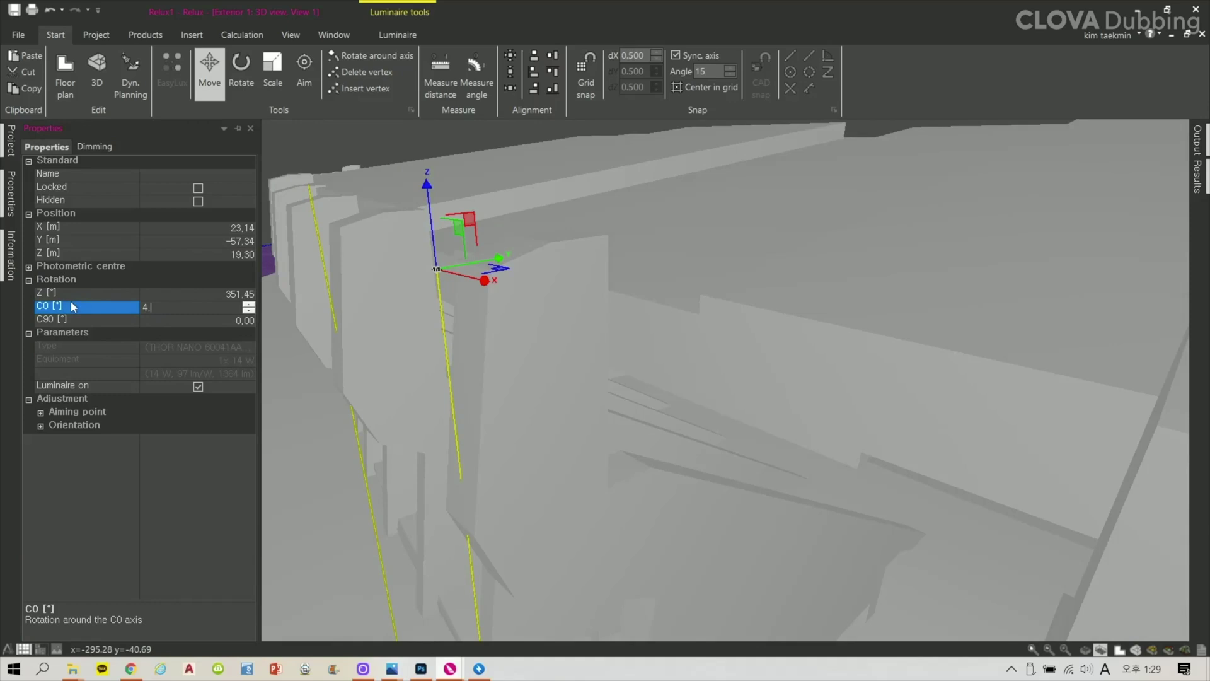
pyautogui.write(',5')
pyautogui.press('Tab')
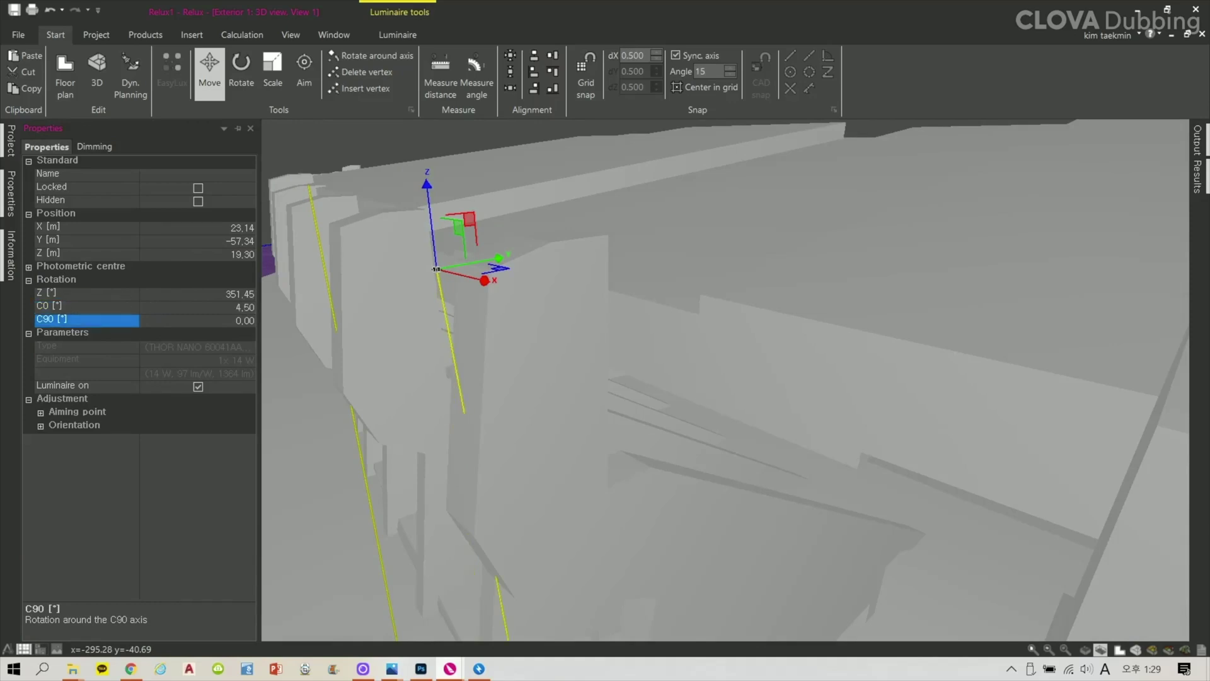
# Select the luminaire on the neighbouring rib and bring it level with the top of that rib in the 3D view
pyautogui.click(309, 186)
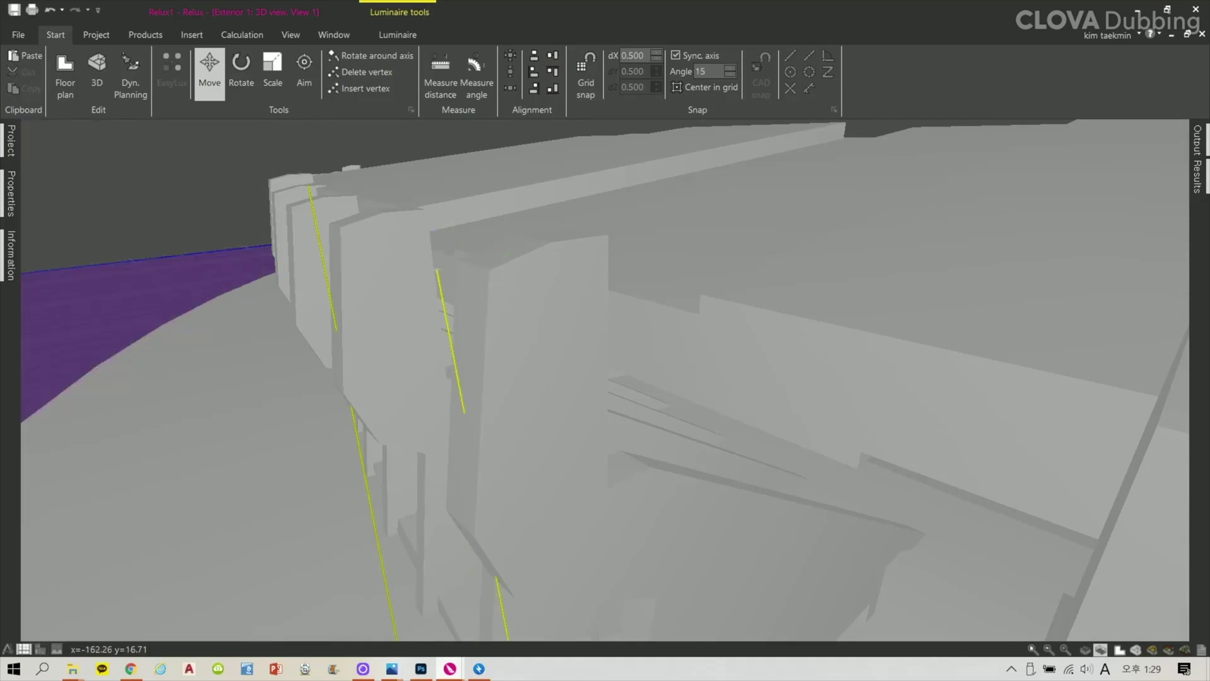
pyautogui.moveTo(308, 186); pyautogui.dragTo(370, 279, button='middle')
pyautogui.moveTo(363, 236); pyautogui.dragTo(372, 278)
pyautogui.scroll(3, 369, 416)
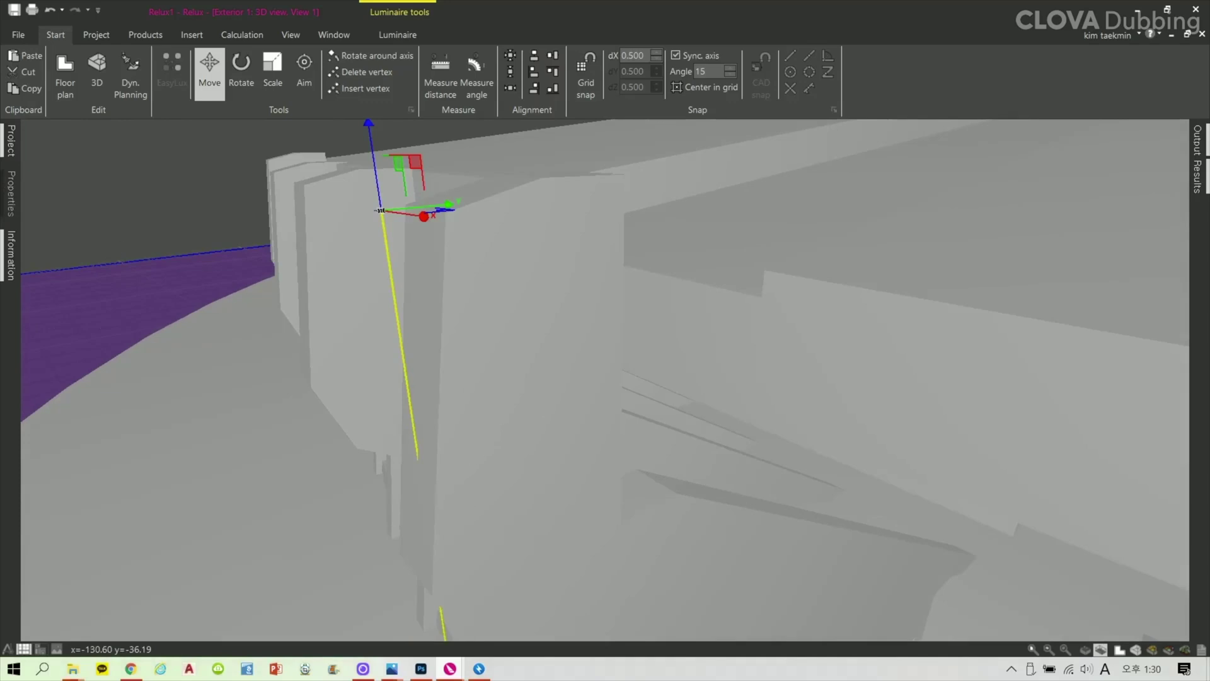
# Run the artificial light calculation for the stadium exterior with the floodlit ribs
pyautogui.scroll(-10, 605, 378)
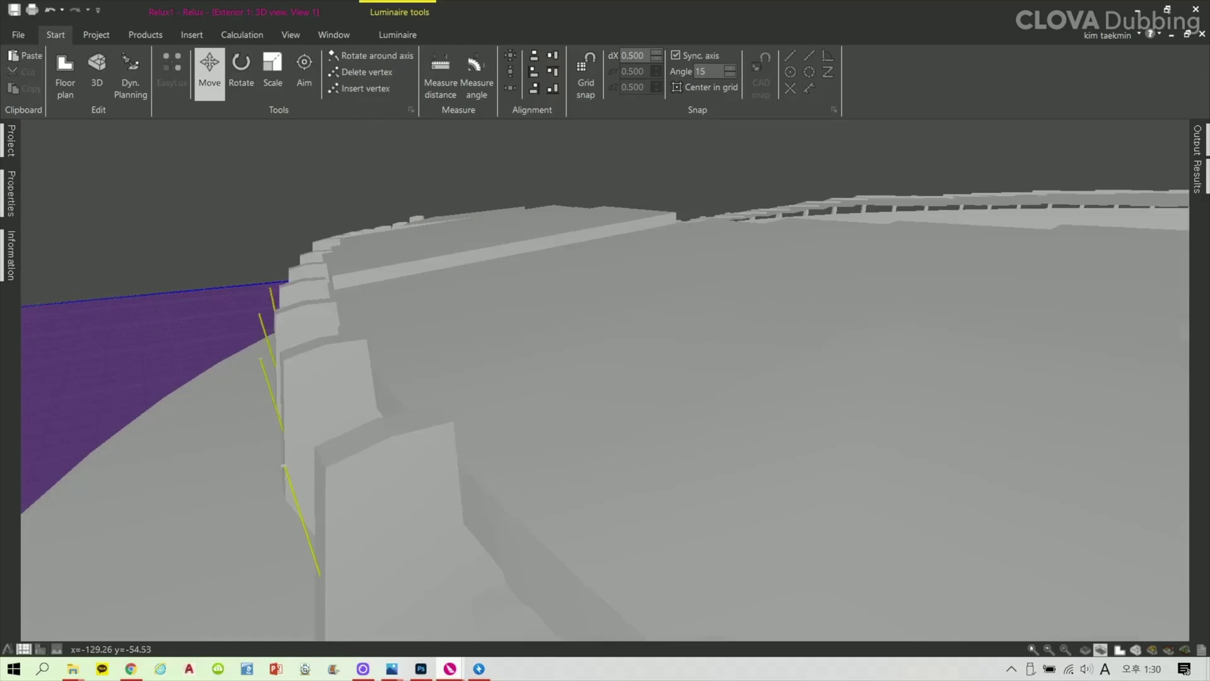
pyautogui.scroll(-4, 605, 378)
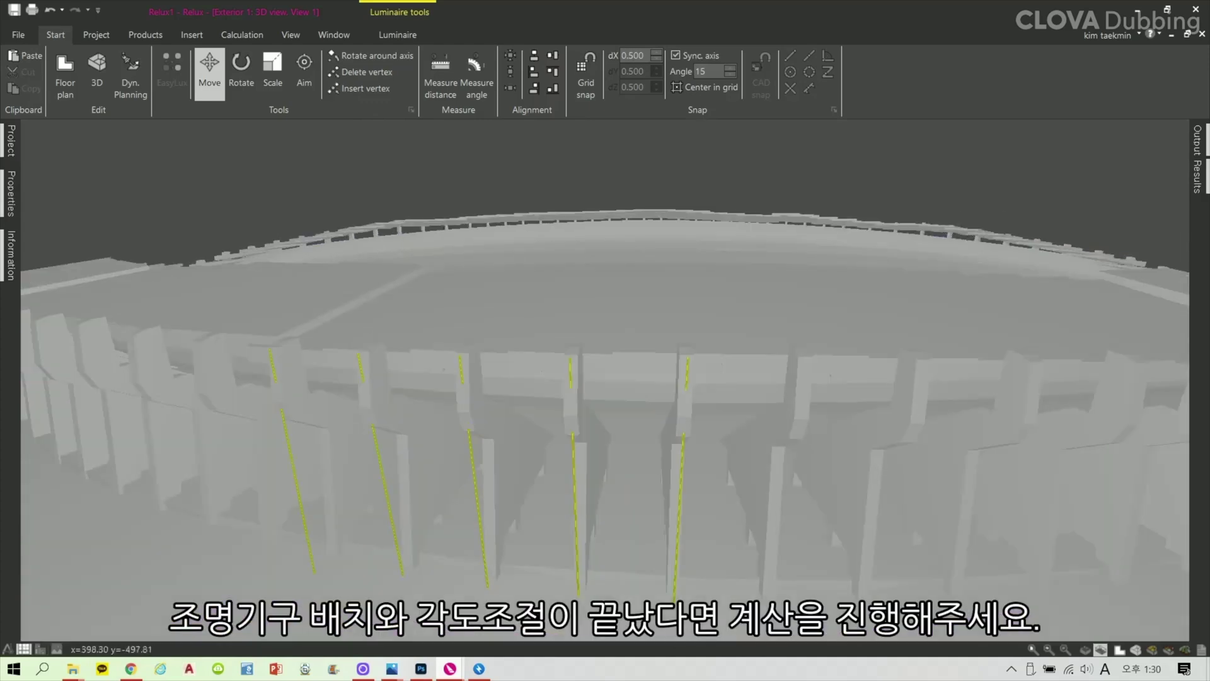
pyautogui.click(242, 34)
pyautogui.click(35, 76)
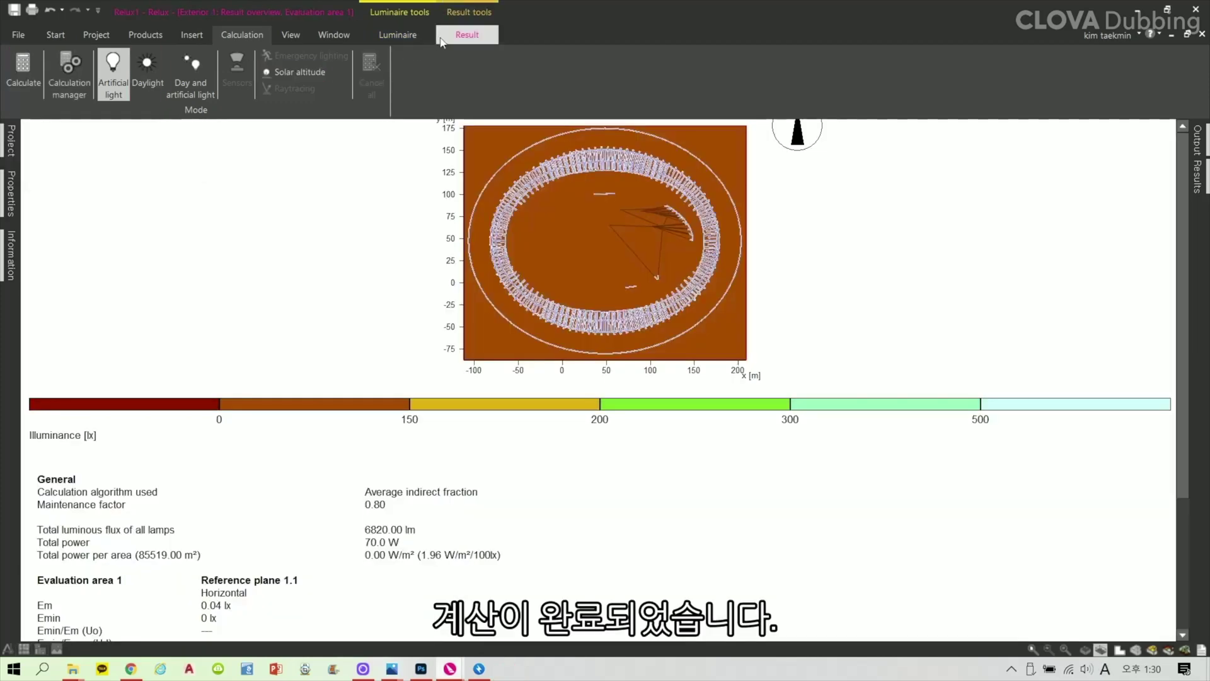
# Show the results as 3D pseudo colours and examine the illuminance on the lit rib faces
pyautogui.click(119, 85)
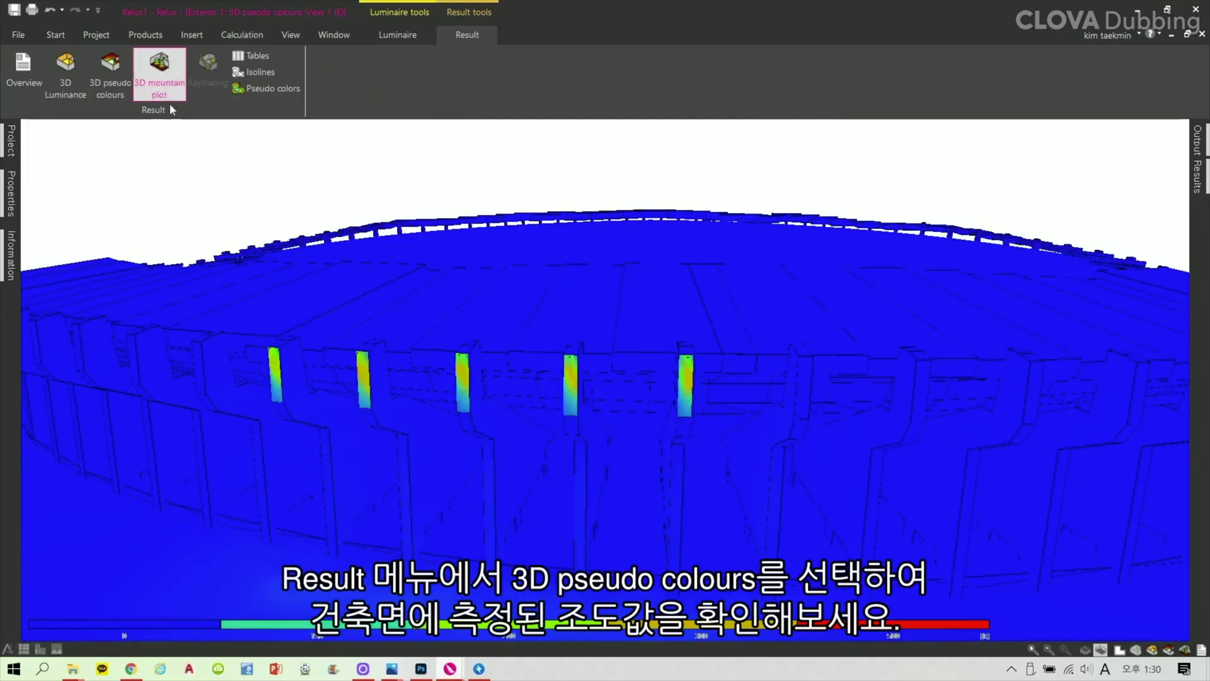
pyautogui.scroll(-3, 367, 285)
pyautogui.moveTo(366, 285); pyautogui.dragTo(246, 257)
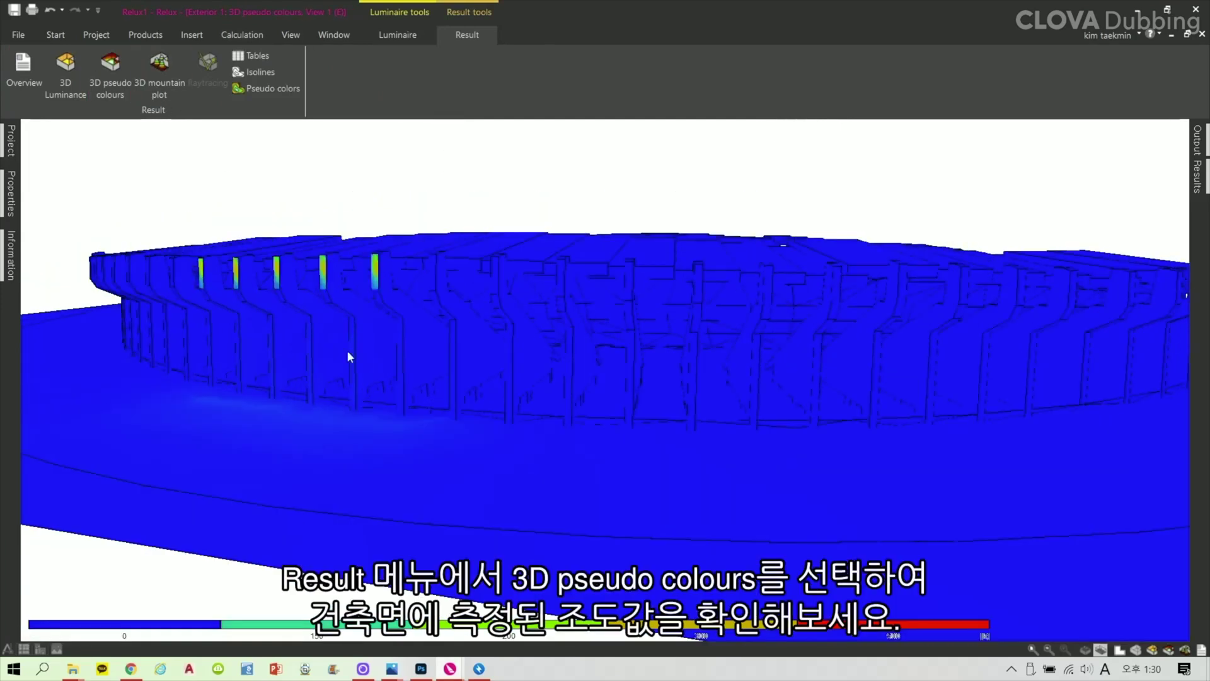
pyautogui.scroll(5, 232, 257)
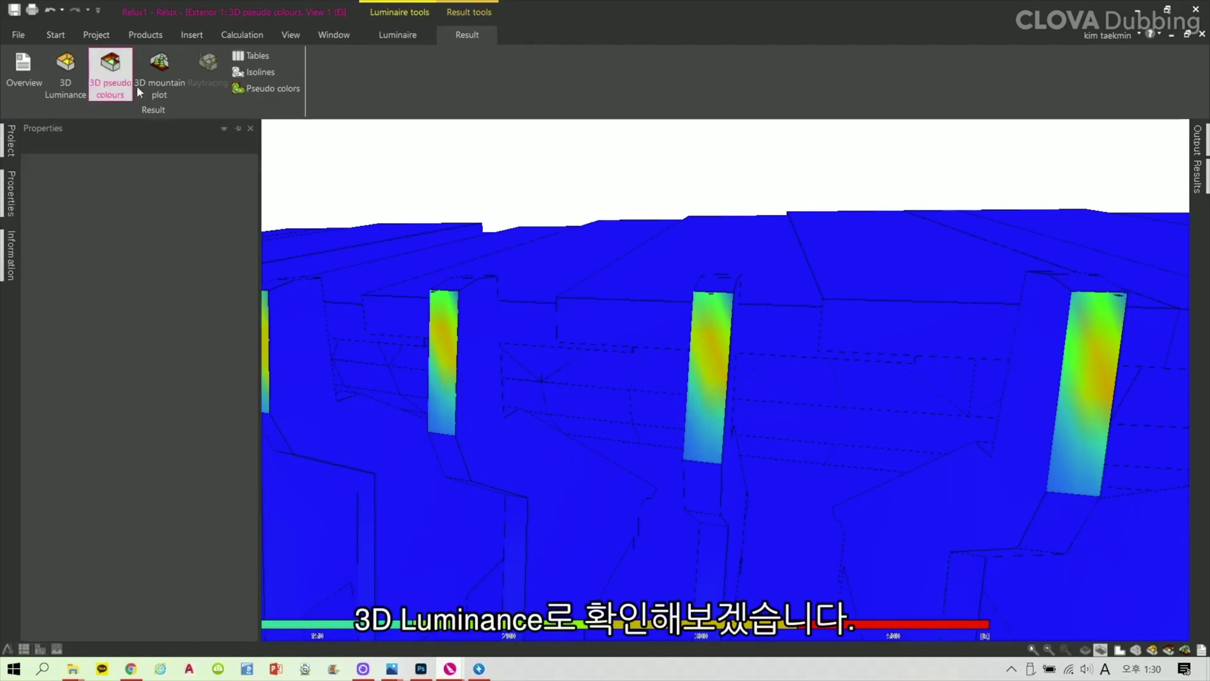
# Show the results as 3D luminance and examine the light on the ribs and the ground
pyautogui.click(66, 70)
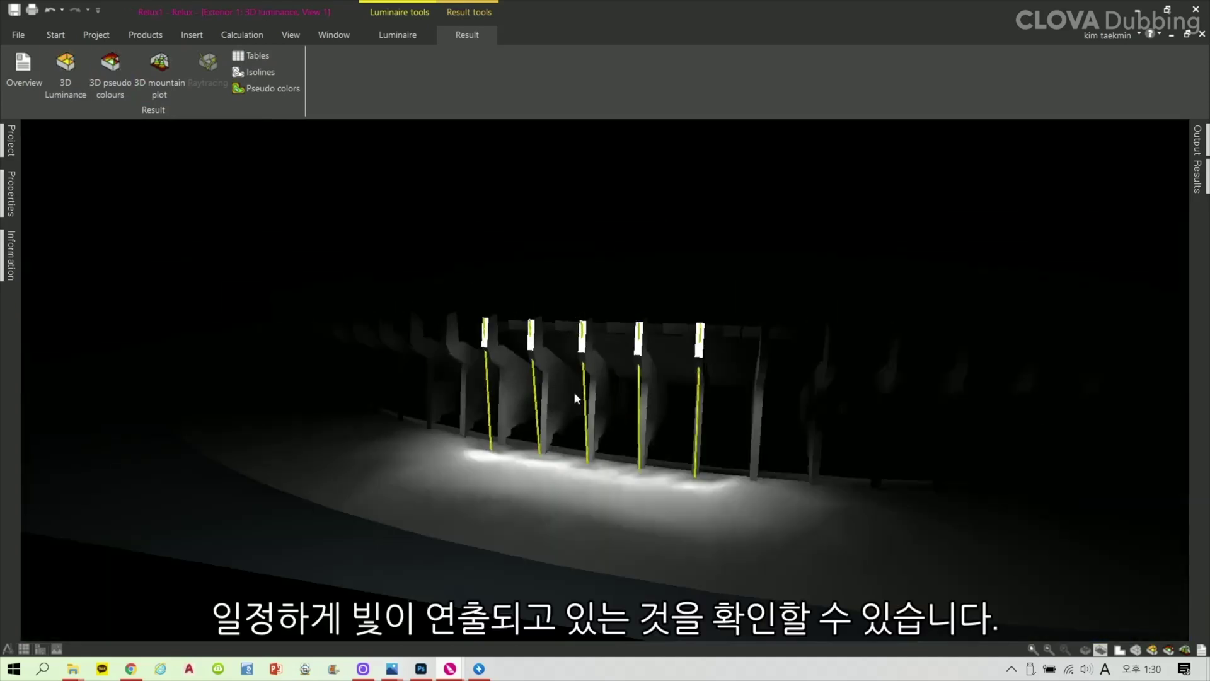
pyautogui.moveTo(319, 365); pyautogui.dragTo(319, 392)
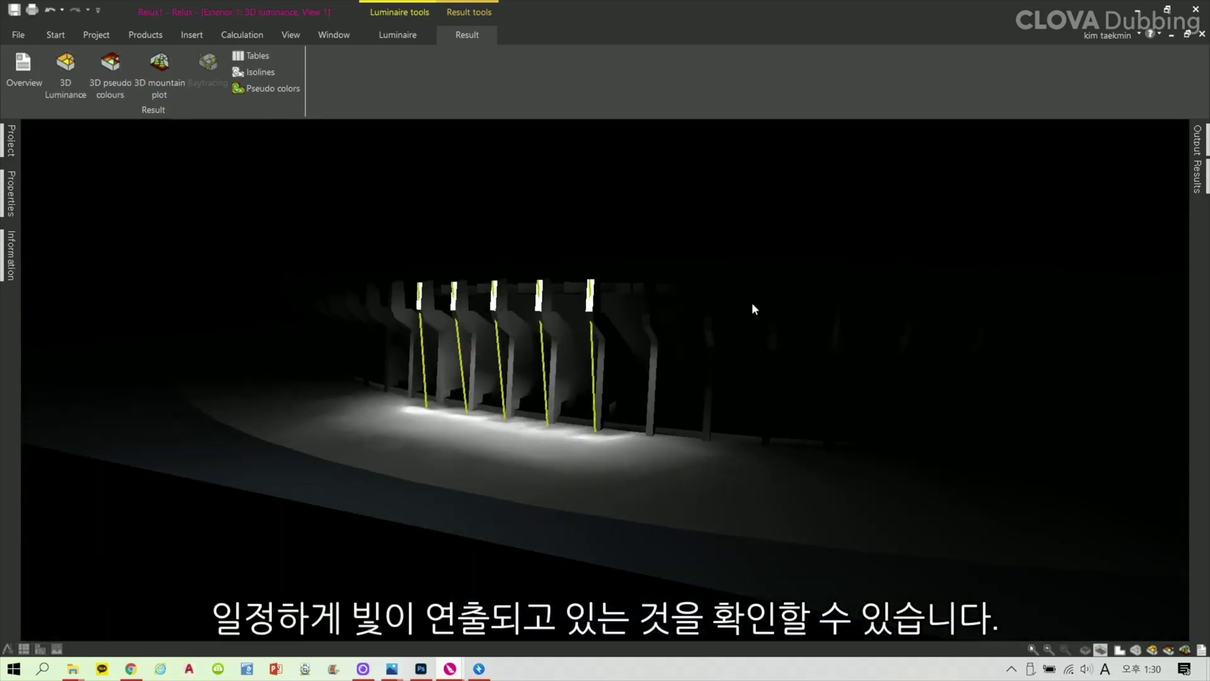
pyautogui.scroll(-2, 746, 313)
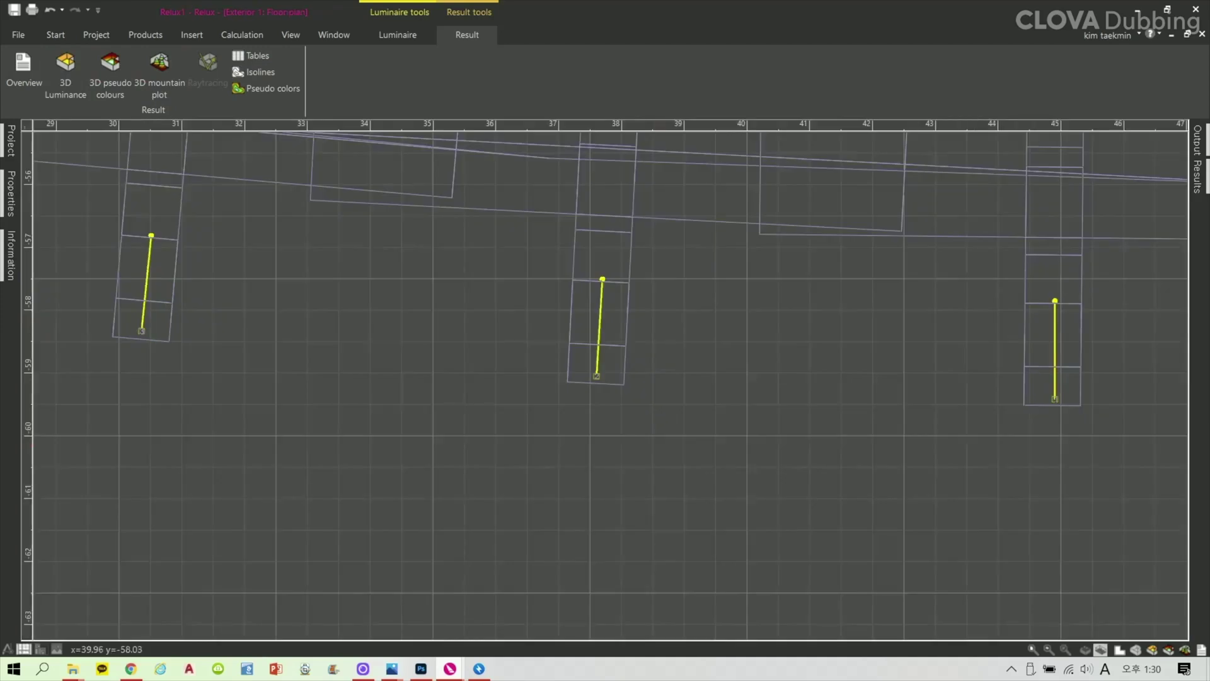
# In the floor plan, copy the tilted luminaire near X = 45 m about 7.2 m along X onto the next rib
pyautogui.scroll(-2, 919, 389)
pyautogui.scroll(5, 1007, 356)
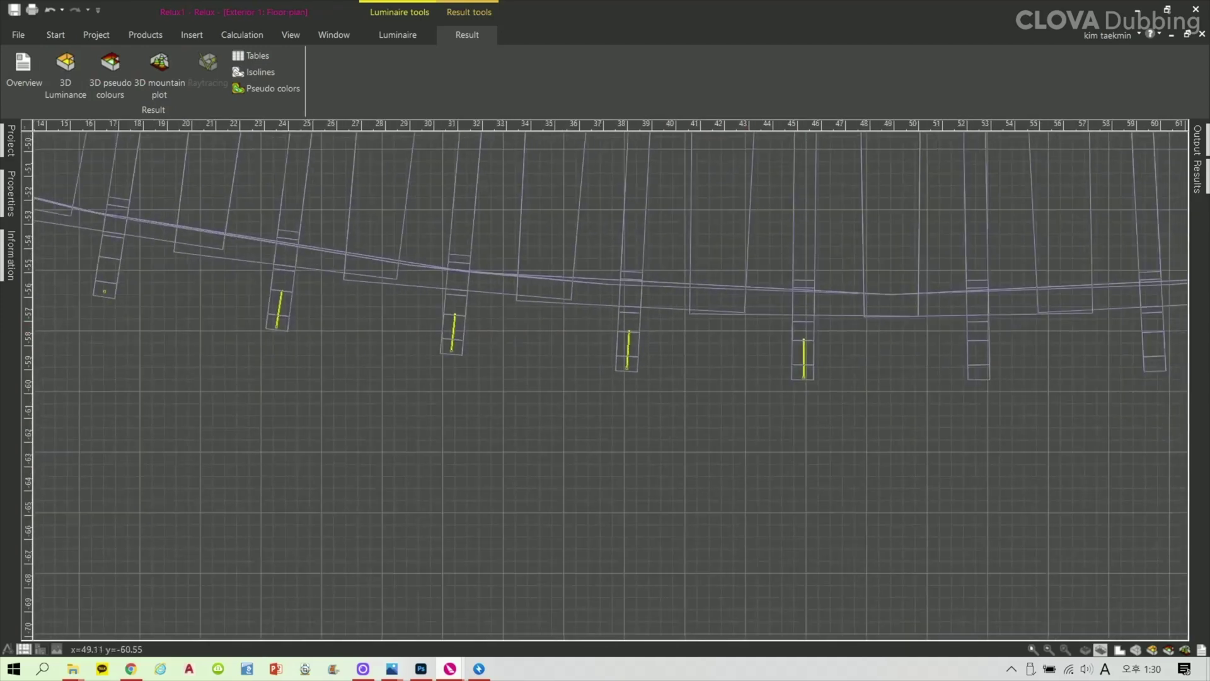
pyautogui.moveTo(397, 411); pyautogui.dragTo(729, 413, button='middle')
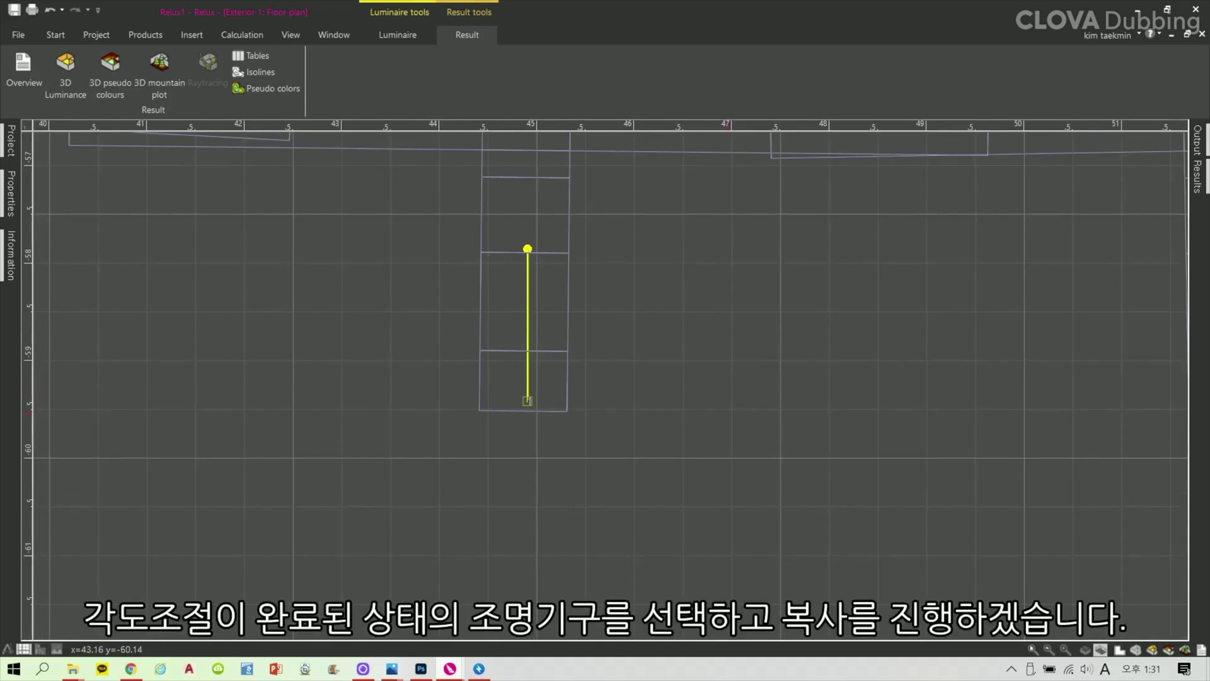
pyautogui.moveTo(481, 369); pyautogui.dragTo(604, 480)
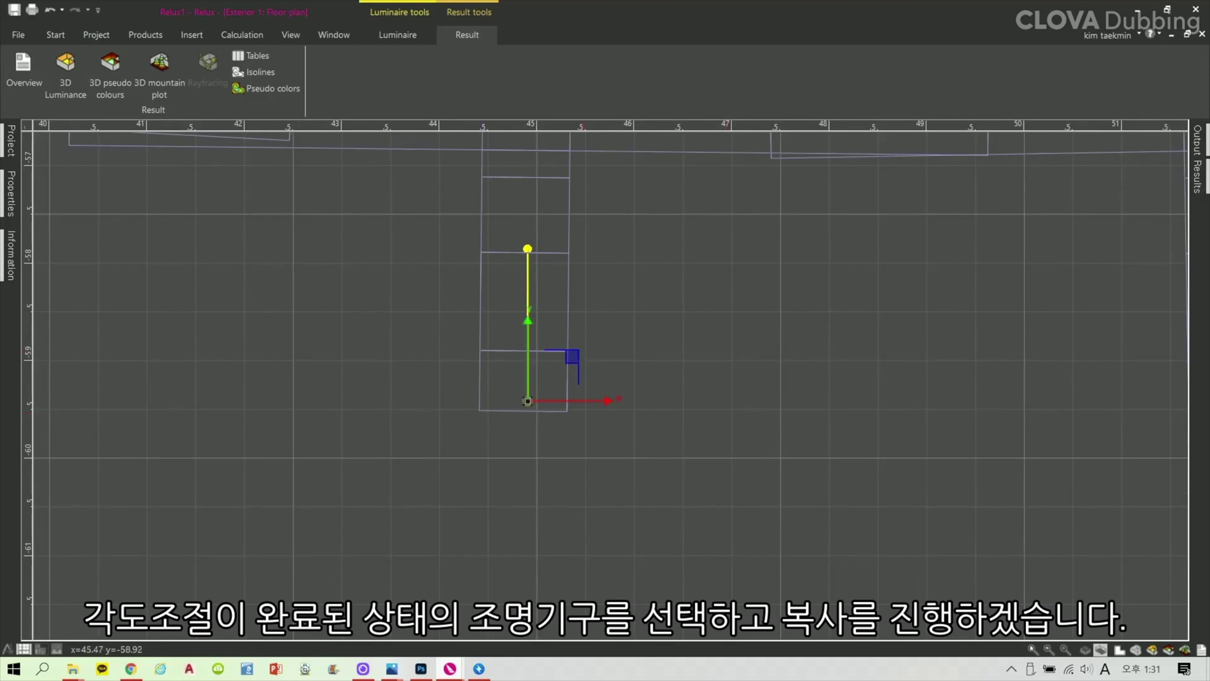
pyautogui.scroll(-3, 594, 376)
pyautogui.moveTo(706, 439); pyautogui.dragTo(579, 444, button='middle')
pyautogui.moveTo(512, 396); pyautogui.dragTo(938, 396)
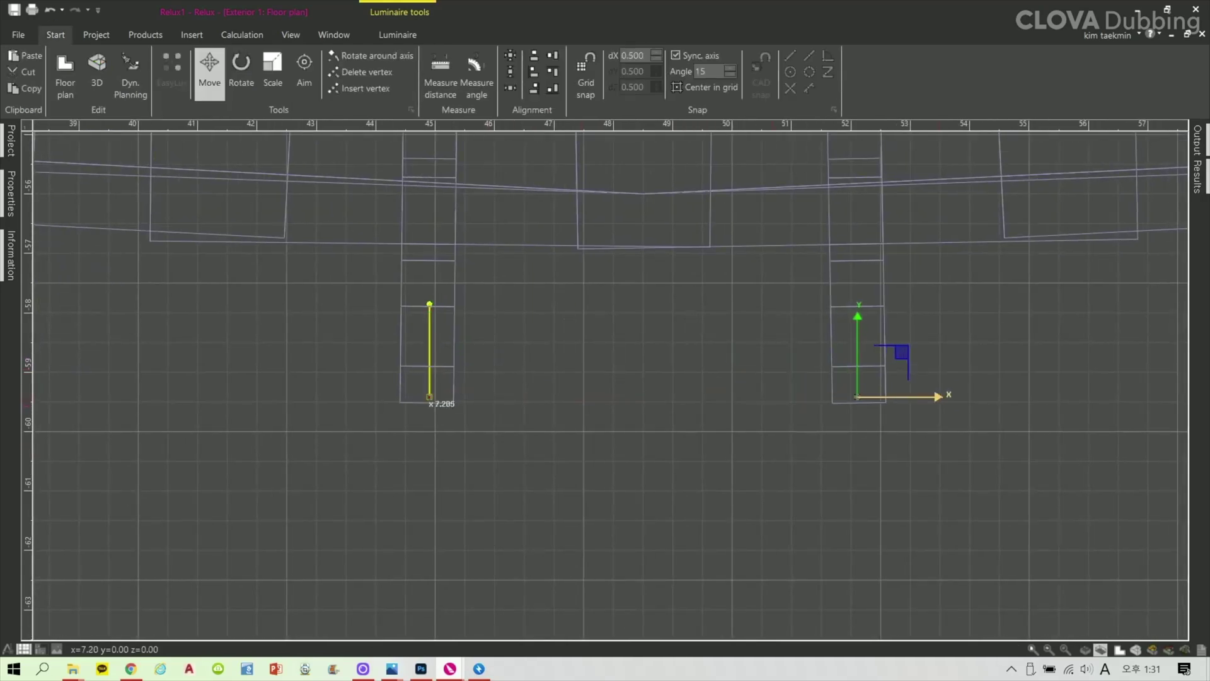
pyautogui.moveTo(902, 353); pyautogui.dragTo(903, 349)
# Copy the luminaire onto the rib near X = 59.4 m and rotate the copy about Z to align with that rib
pyautogui.moveTo(984, 423); pyautogui.dragTo(463, 420, button='middle')
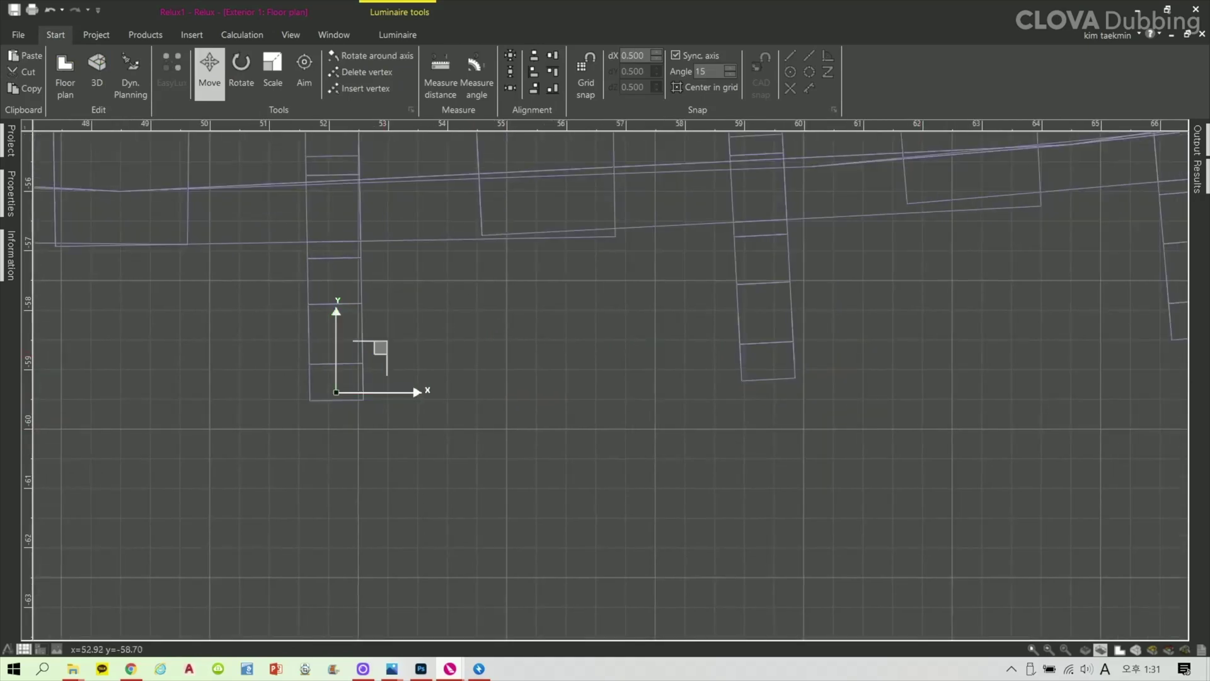
pyautogui.moveTo(380, 347); pyautogui.dragTo(814, 327)
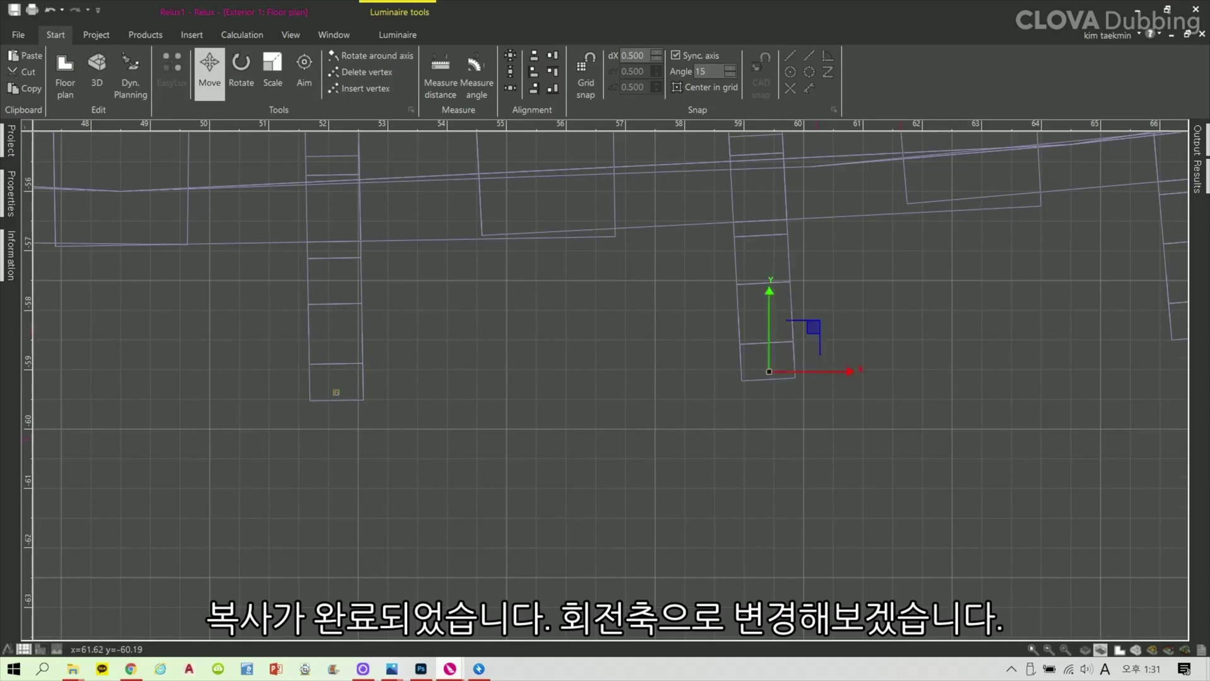
pyautogui.press('r')
pyautogui.scroll(3, 653, 379)
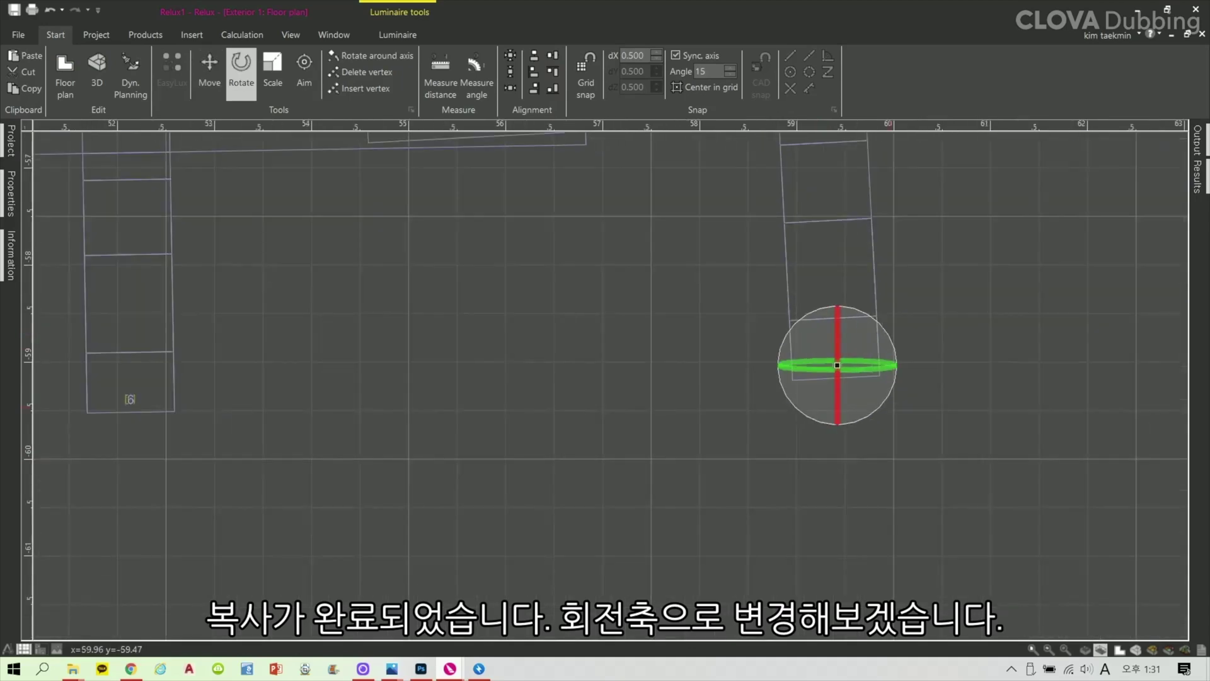
pyautogui.scroll(1, 675, 380)
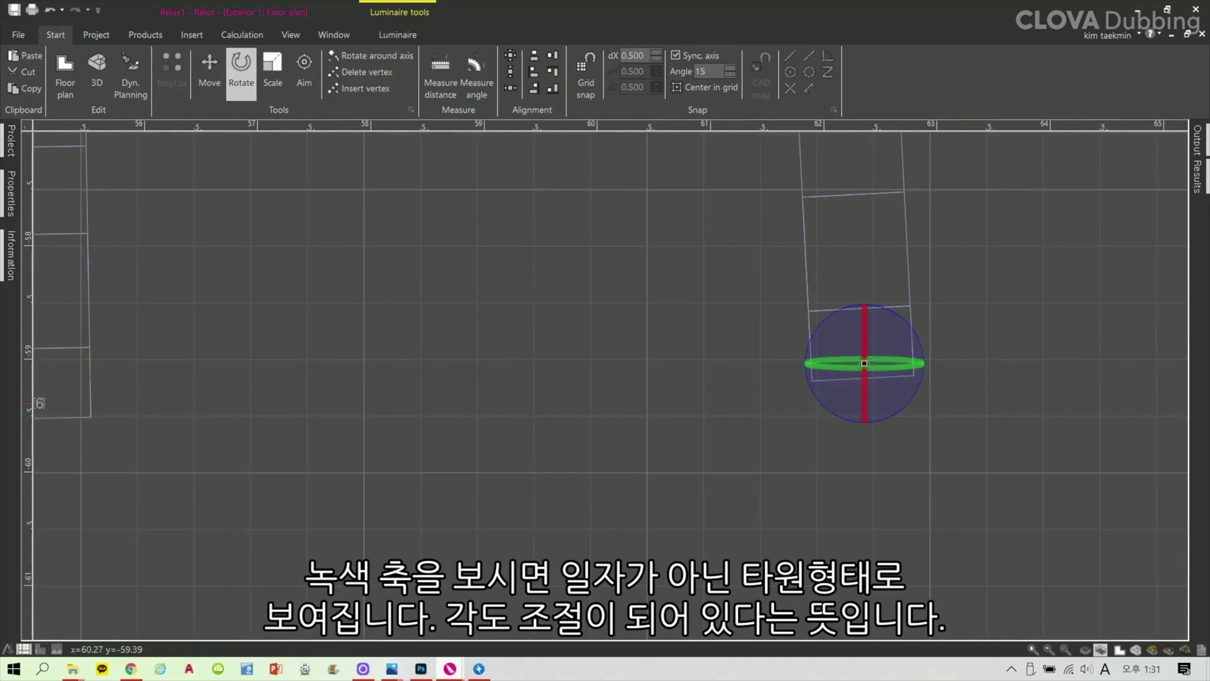
pyautogui.moveTo(961, 402); pyautogui.dragTo(624, 426, button='middle')
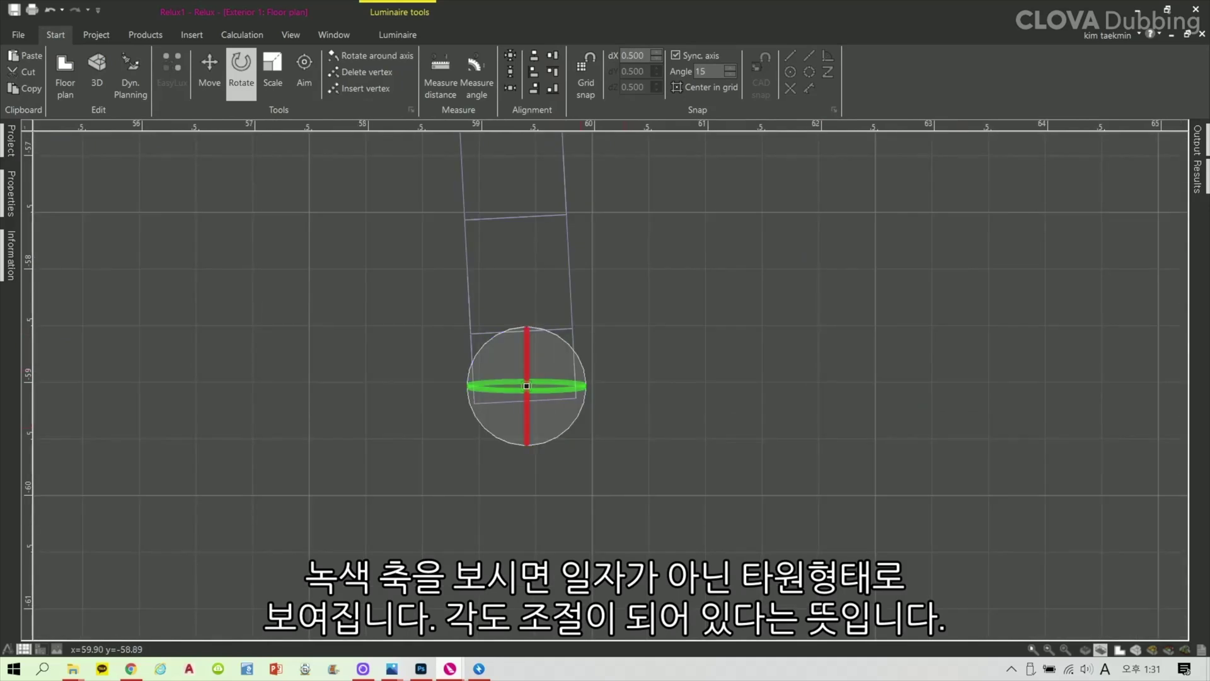
pyautogui.moveTo(574, 348)
pyautogui.mouseDown()
pyautogui.moveTo(563, 337)
pyautogui.moveTo(573, 344)
pyautogui.mouseUp()
pyautogui.scroll(4, 601, 385)
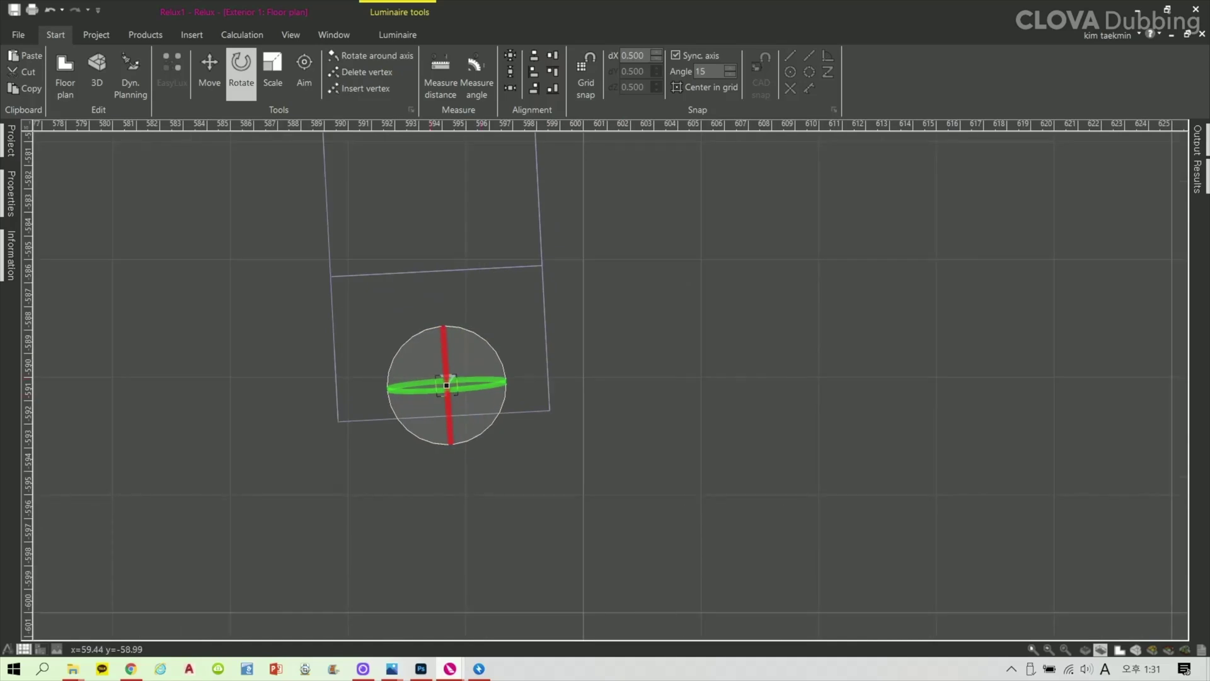
pyautogui.scroll(-3, 471, 382)
# Compare the aiming arrow of the luminaire near X = 59.4 m with its rotation axes in the 3D view and floor plan
pyautogui.hotkey('ctrl', 'Tab')
pyautogui.moveTo(721, 292); pyautogui.dragTo(639, 296, button='middle')
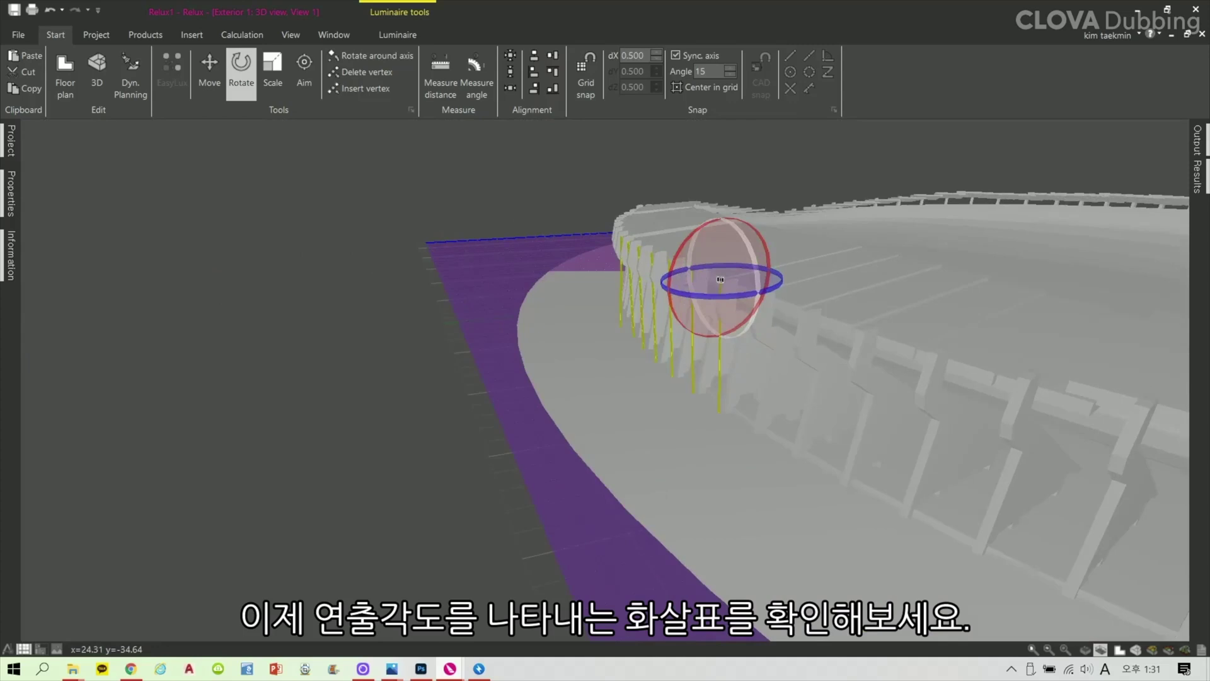
pyautogui.hotkey('ctrl', 'Tab')
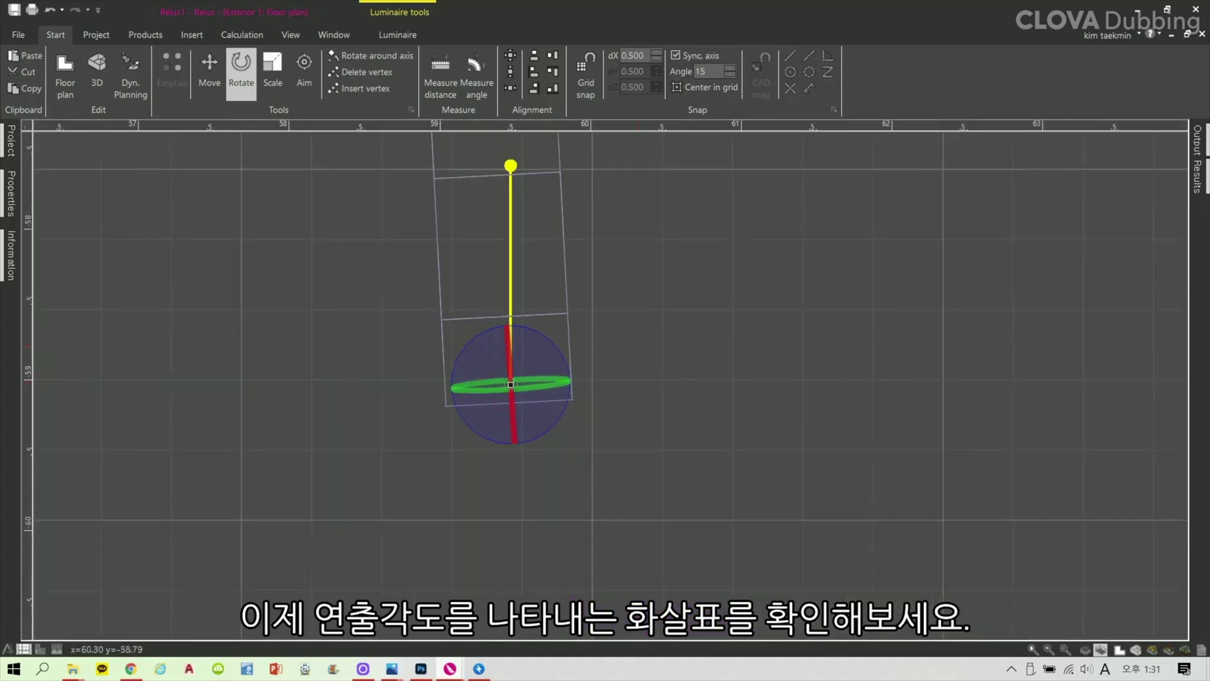
pyautogui.scroll(-2, 610, 378)
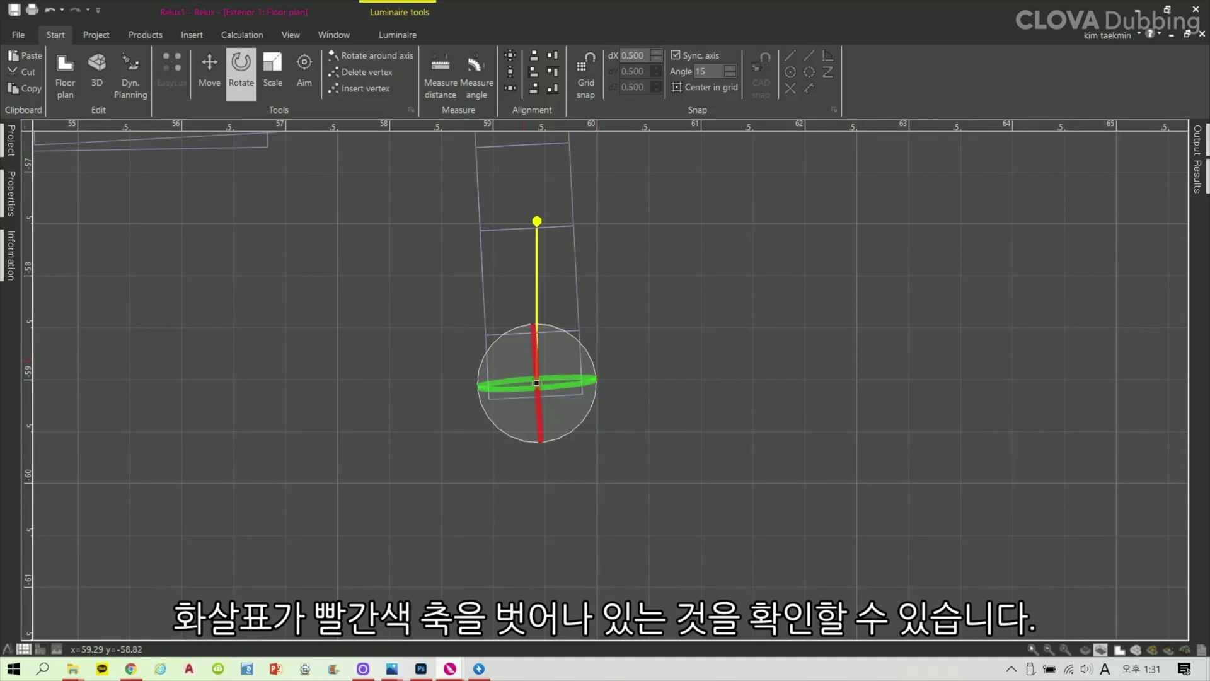
pyautogui.scroll(2, 524, 365)
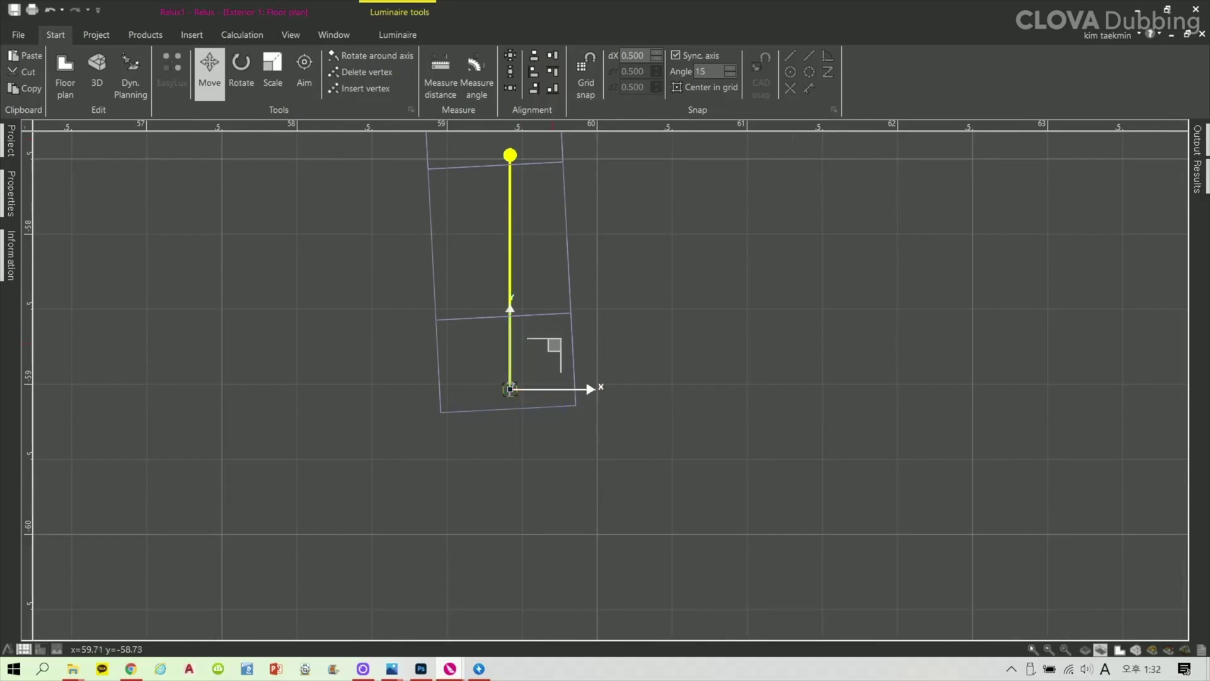
# Copy the luminaire onto the next rib near X = 66.7 m, rotate the copy about Z and deselect it
pyautogui.click(554, 343)
pyautogui.scroll(-3, 556, 344)
pyautogui.moveTo(773, 358); pyautogui.dragTo(502, 405, button='middle')
pyautogui.moveTo(479, 429); pyautogui.dragTo(874, 378)
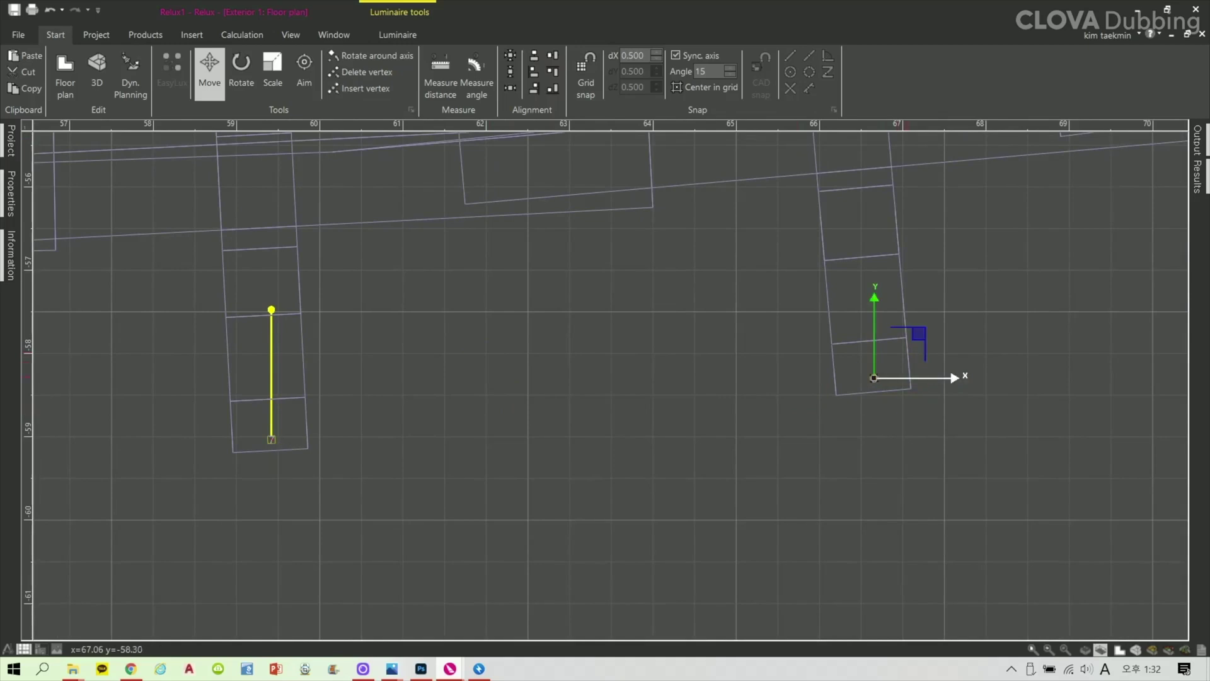
pyautogui.press('r')
pyautogui.moveTo(988, 409); pyautogui.dragTo(988, 425)
pyautogui.press('Escape')
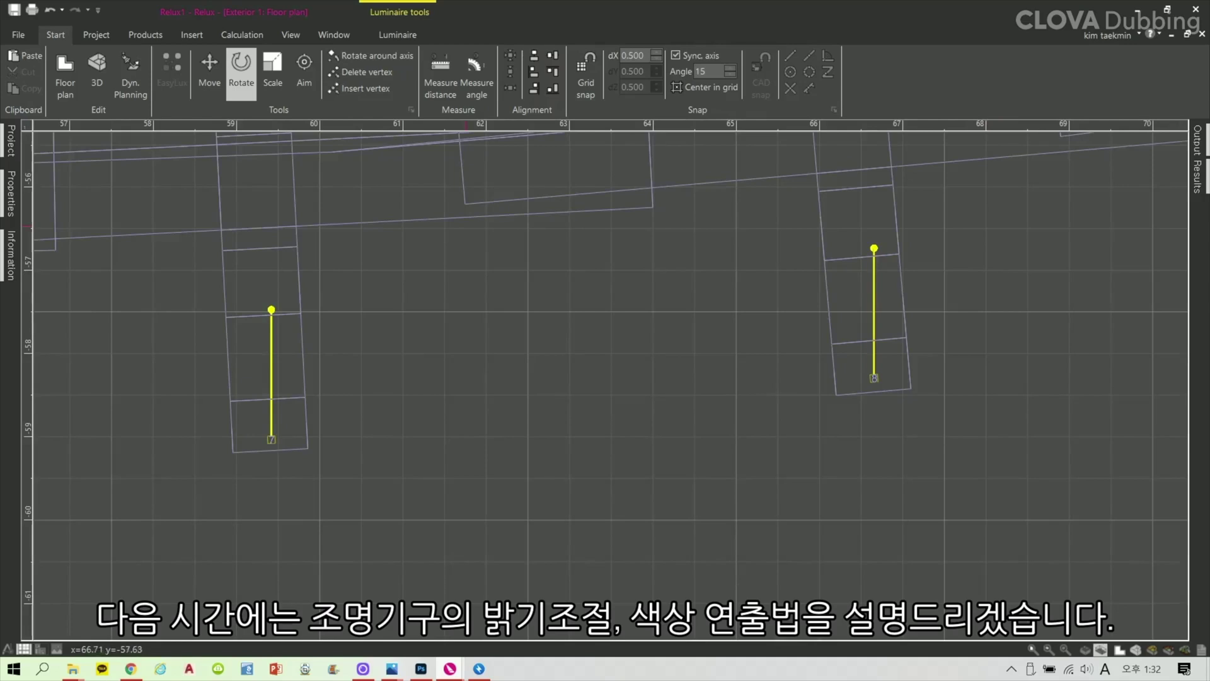
# Inspect the aiming arrows of the luminaires along the row of ribs in the floor plan
pyautogui.scroll(-5, 950, 394)
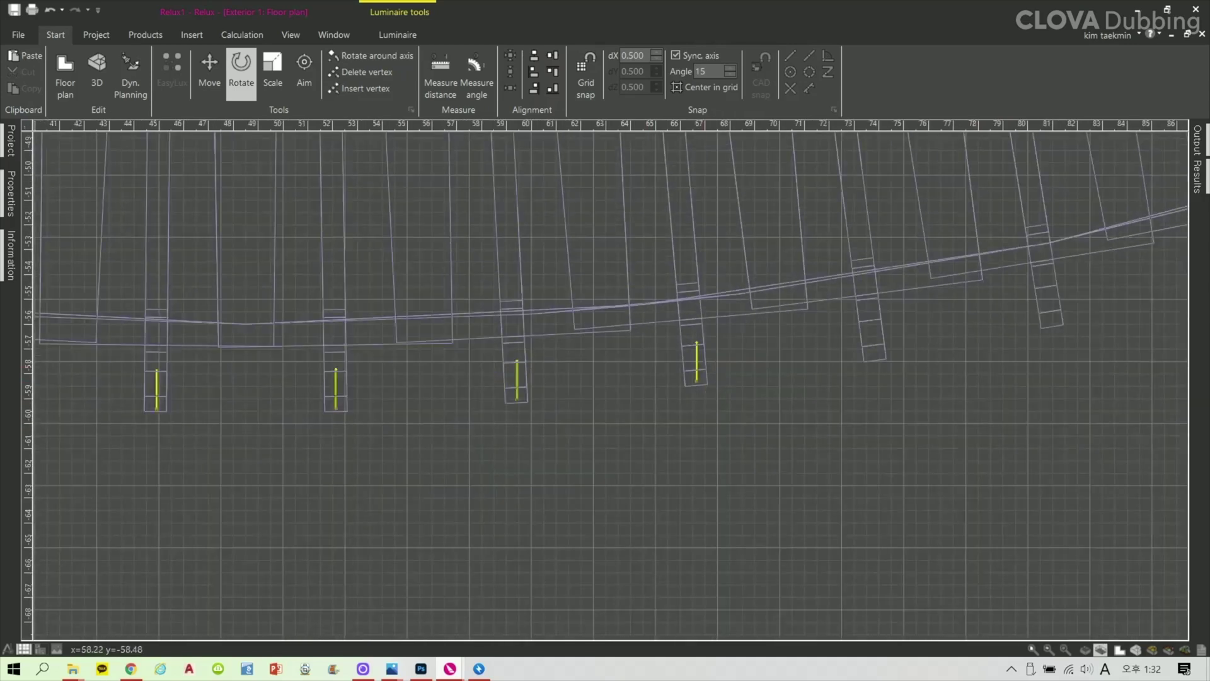
pyautogui.scroll(3, 474, 385)
pyautogui.moveTo(156, 373); pyautogui.dragTo(559, 387, button='middle')
pyautogui.moveTo(240, 425); pyautogui.dragTo(572, 406, button='middle')
pyautogui.moveTo(306, 363); pyautogui.dragTo(692, 389, button='middle')
pyautogui.moveTo(278, 321); pyautogui.dragTo(500, 356, button='middle')
pyautogui.moveTo(208, 316); pyautogui.dragTo(319, 326, button='middle')
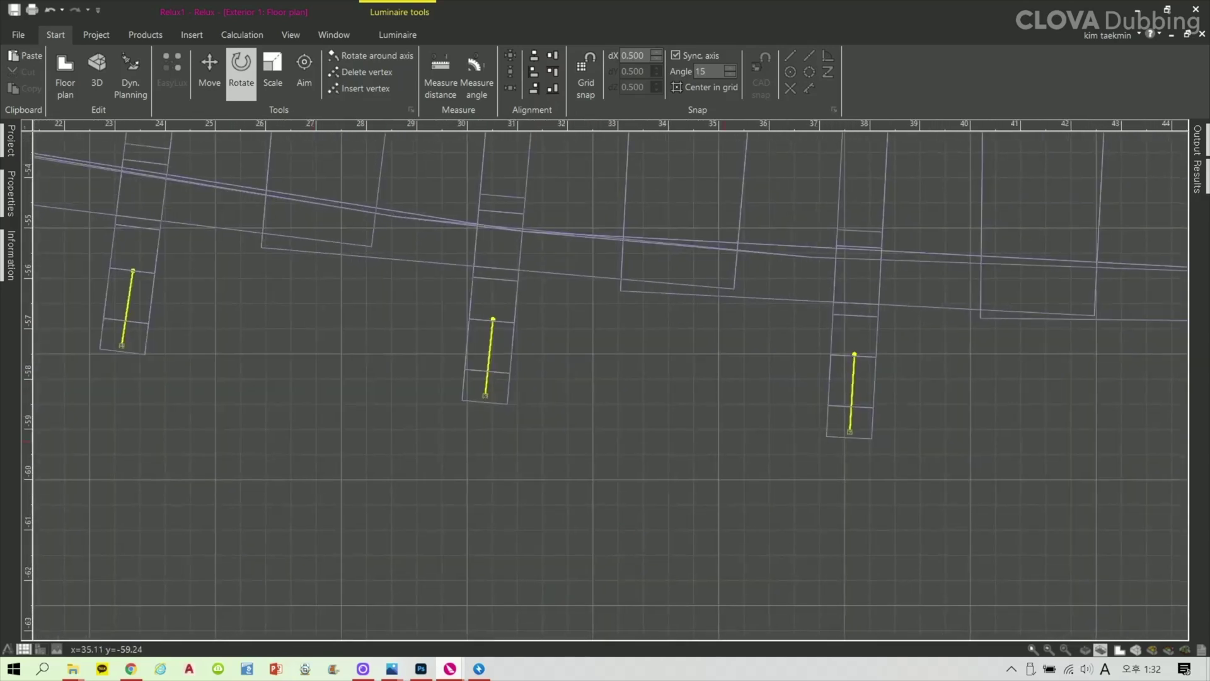